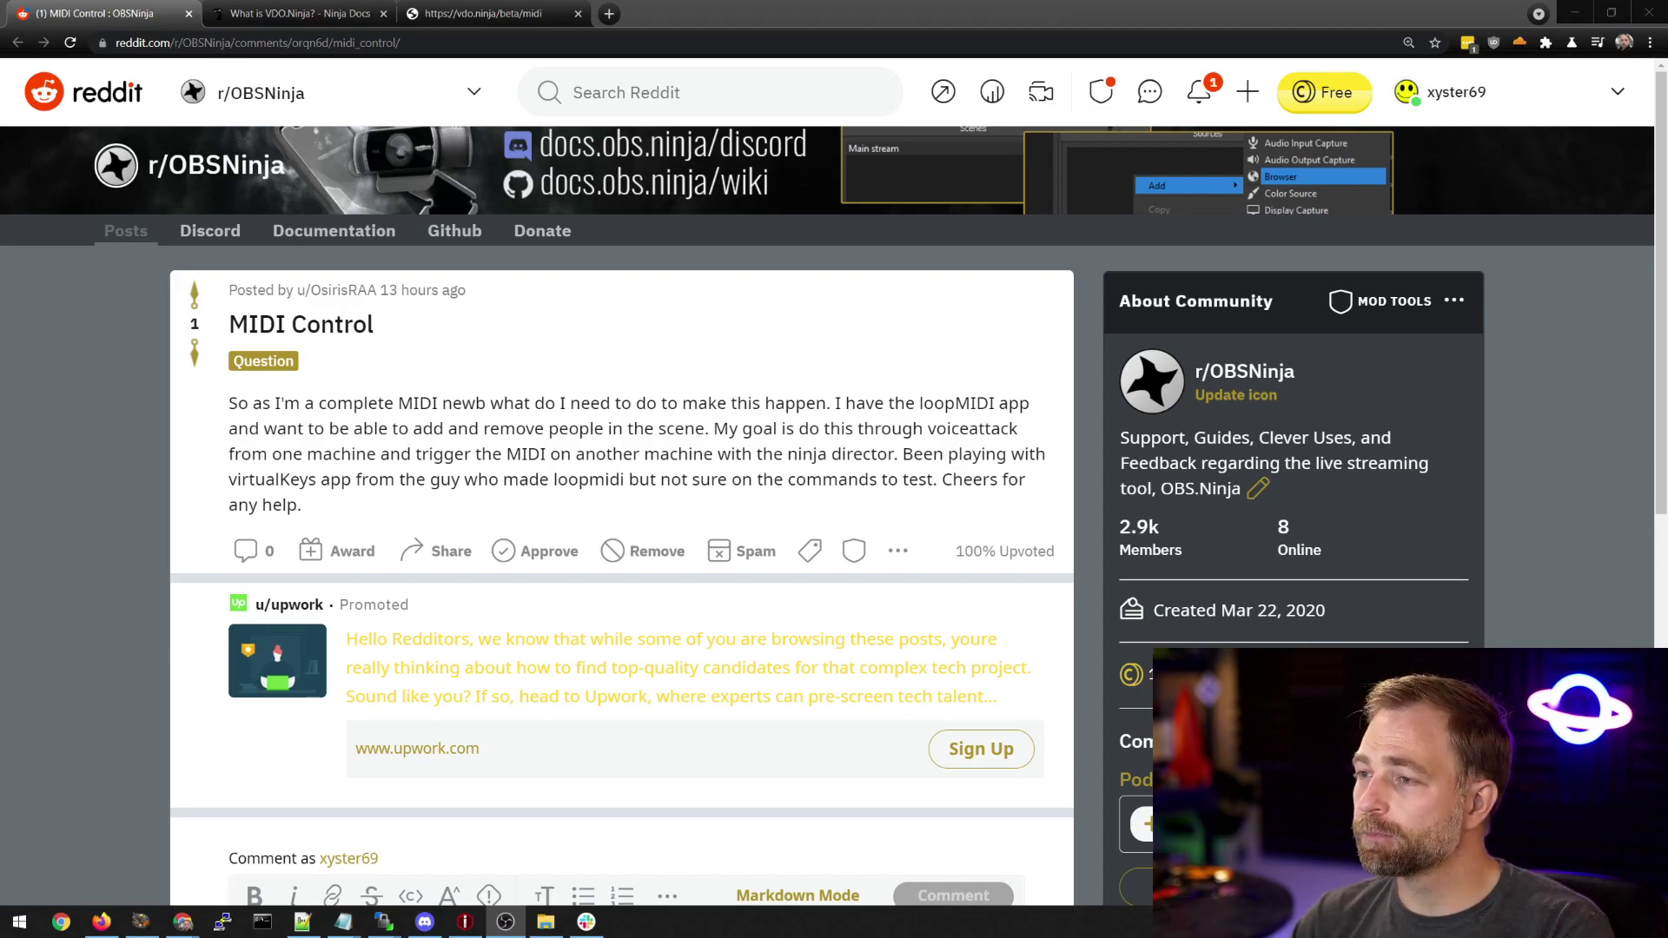
Search Ninja Docs for 'midi' and open the &midi parameter page.
left_click(298, 7)
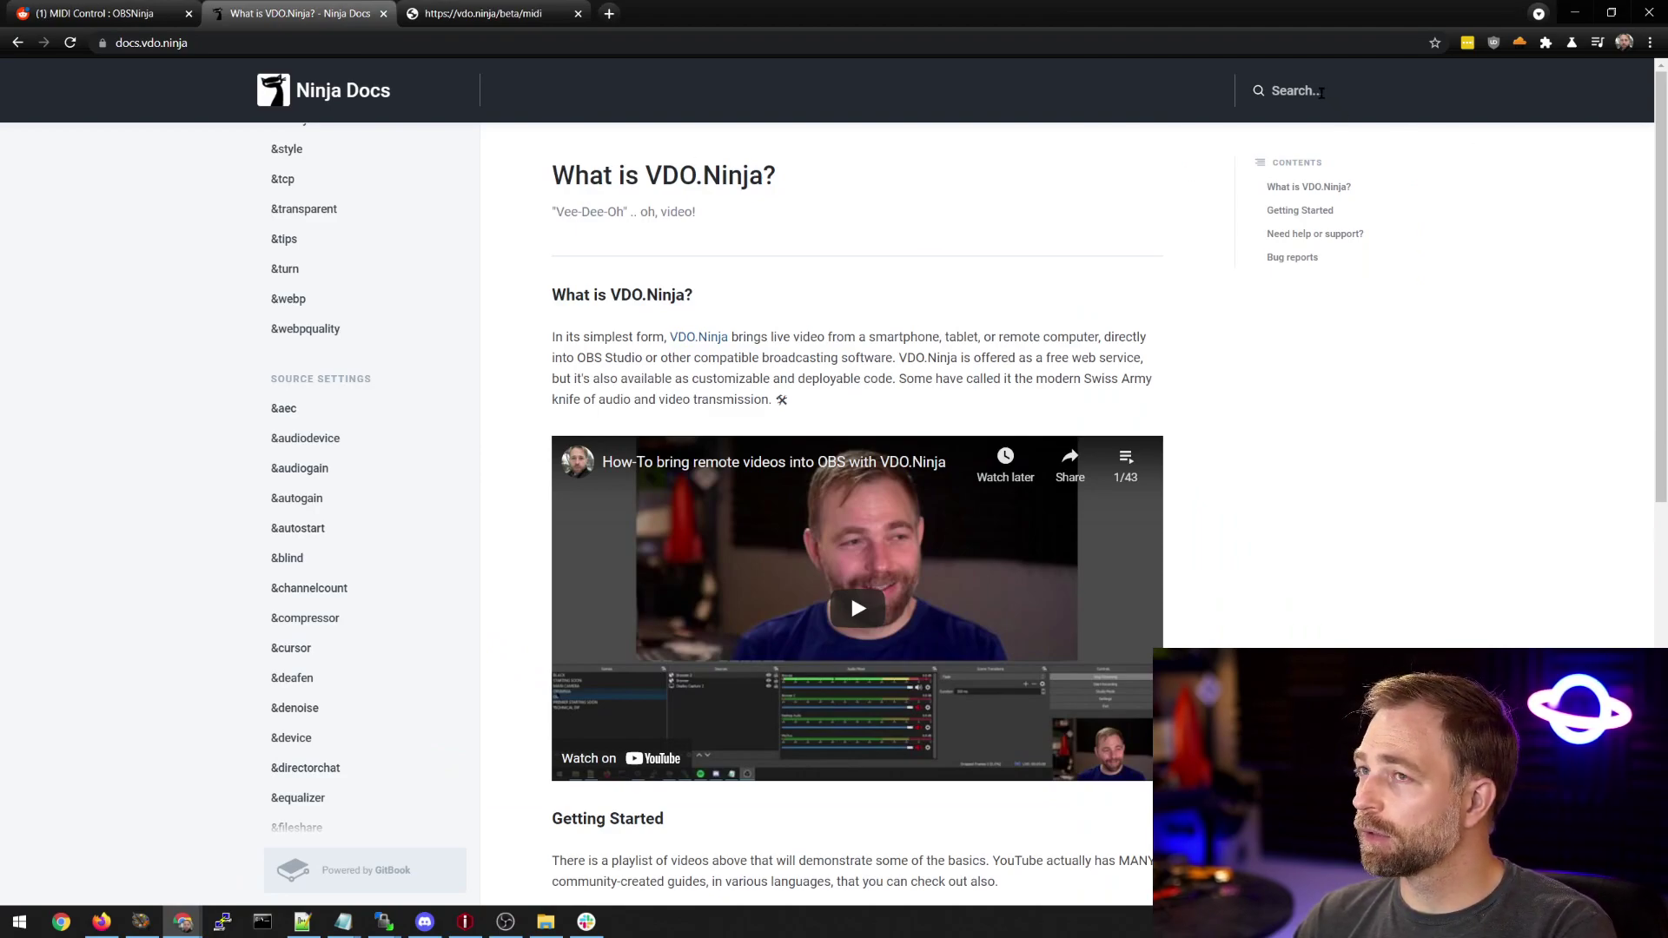
left_click(1320, 93)
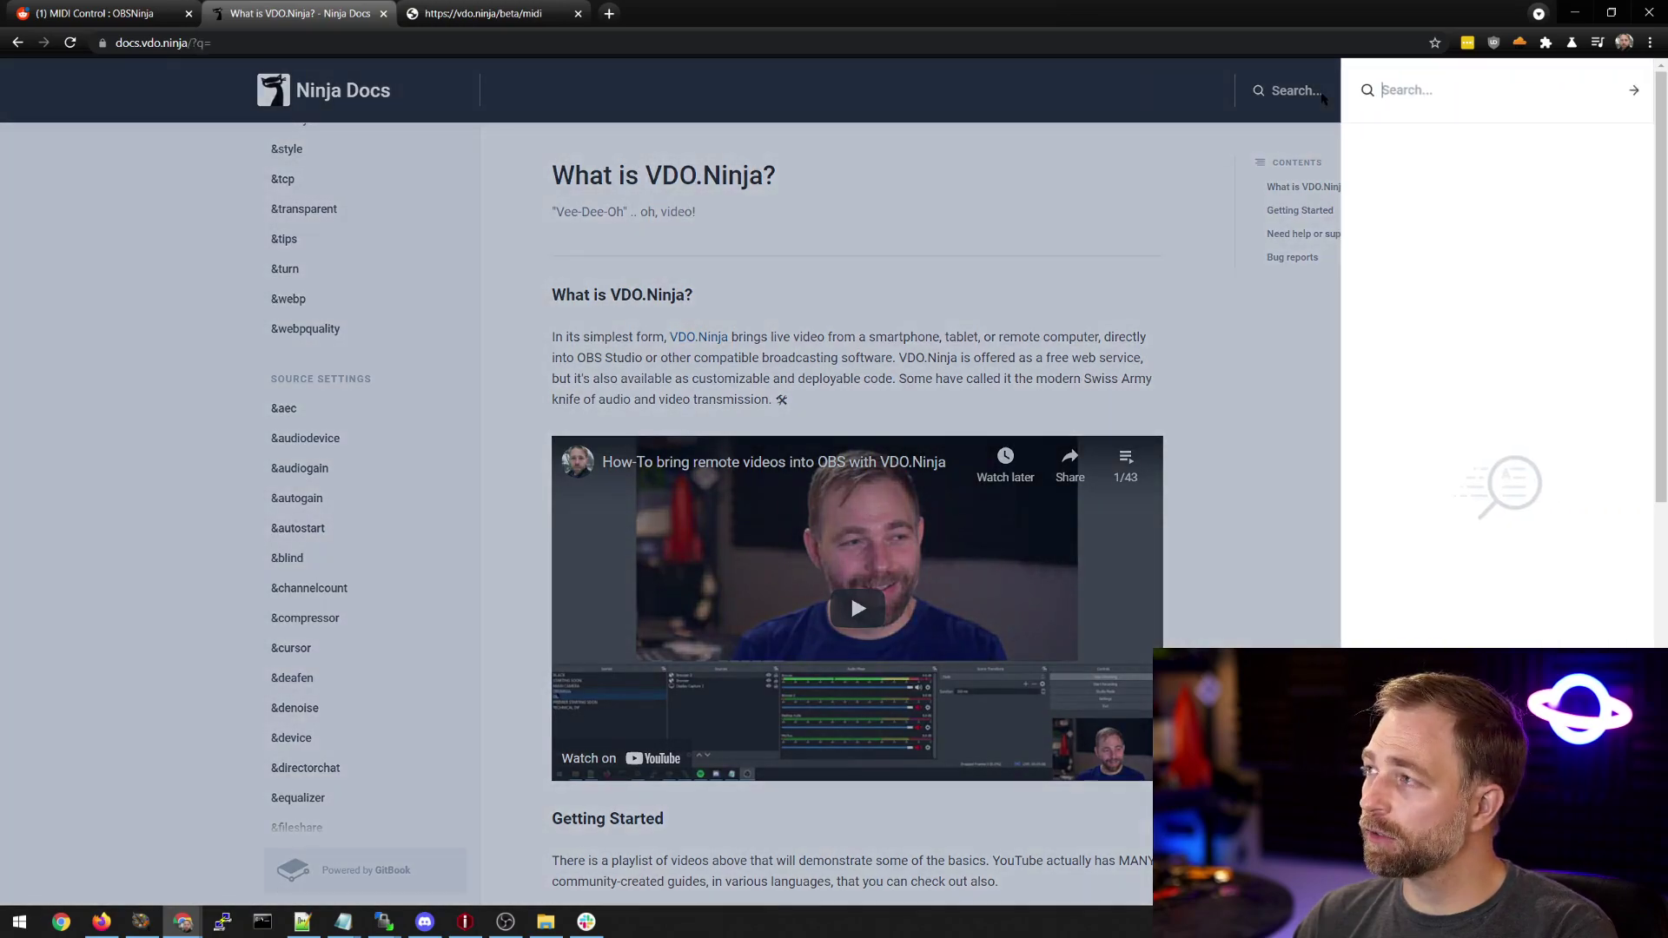
type("midi")
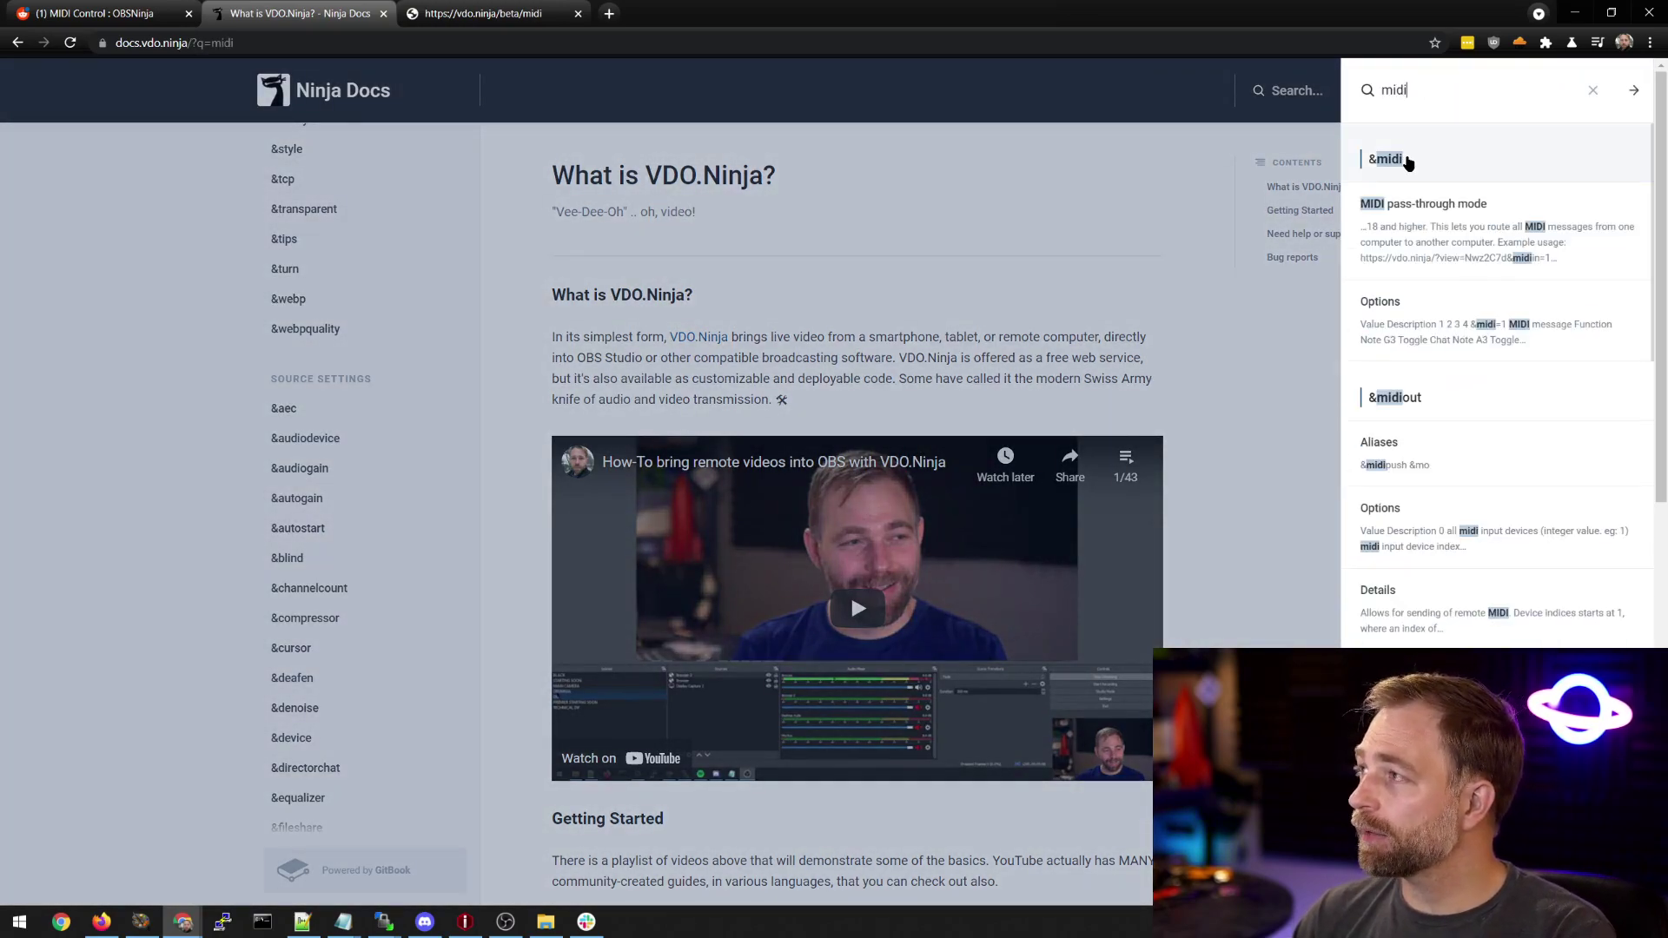
left_click(1405, 160)
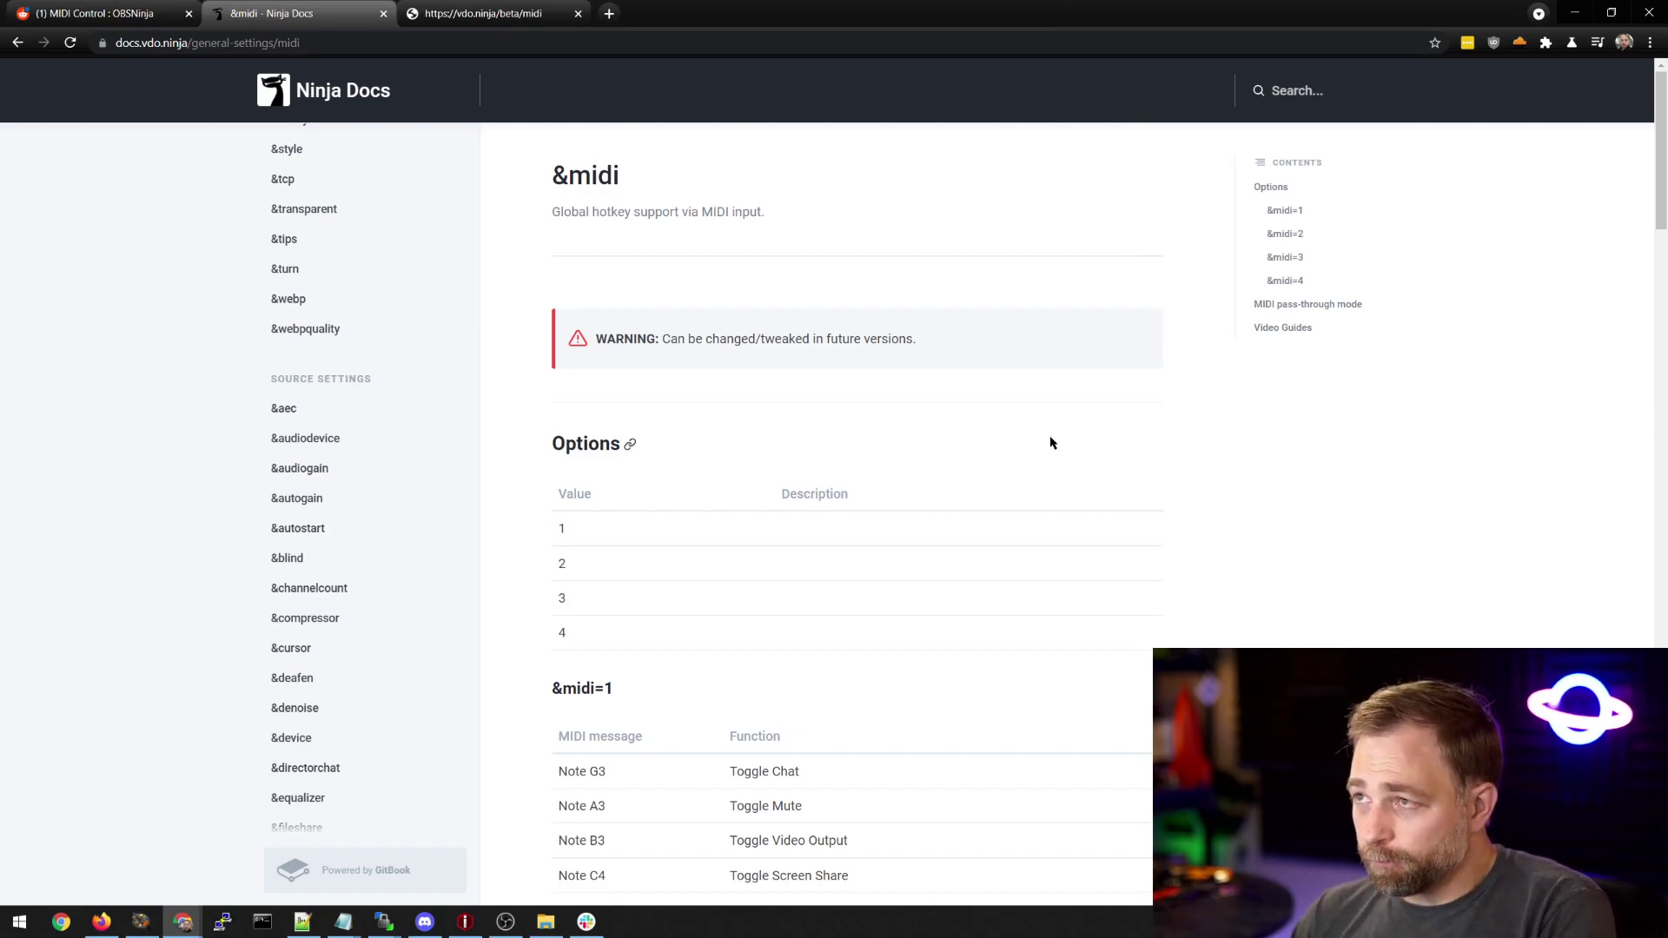
Read through the &midi=1 to &midi=3 hotkey tables down to the &midi=4 director table.
scroll(998, 443, "down", 5)
scroll(990, 451, "up", 5)
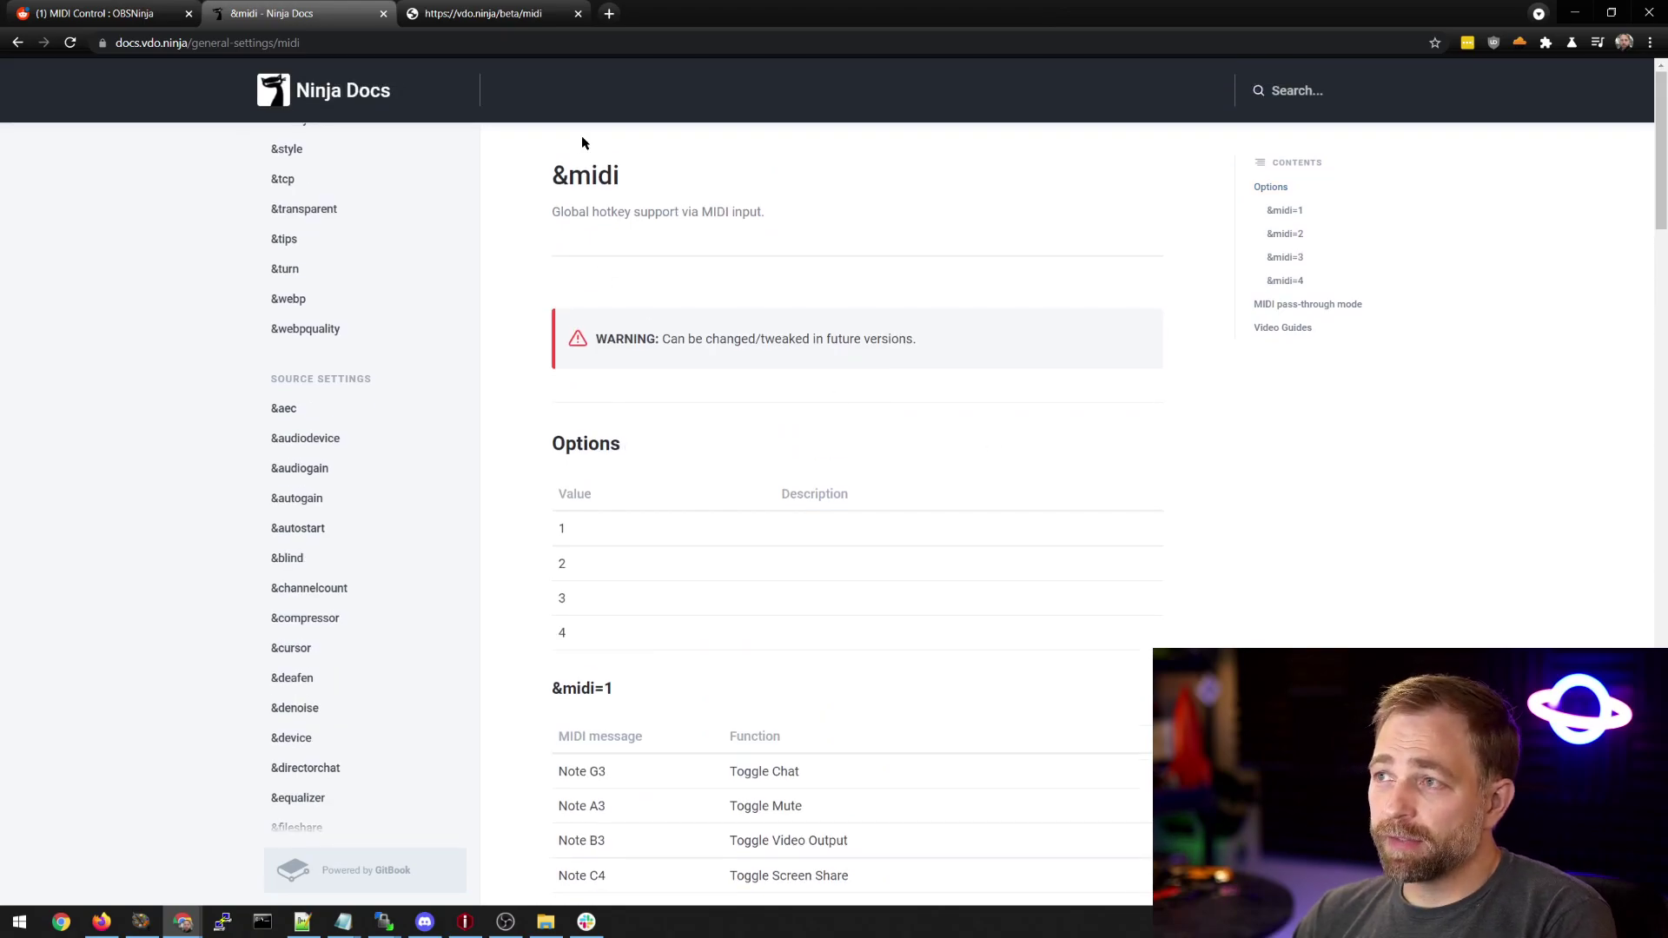
scroll(883, 361, "down", 4)
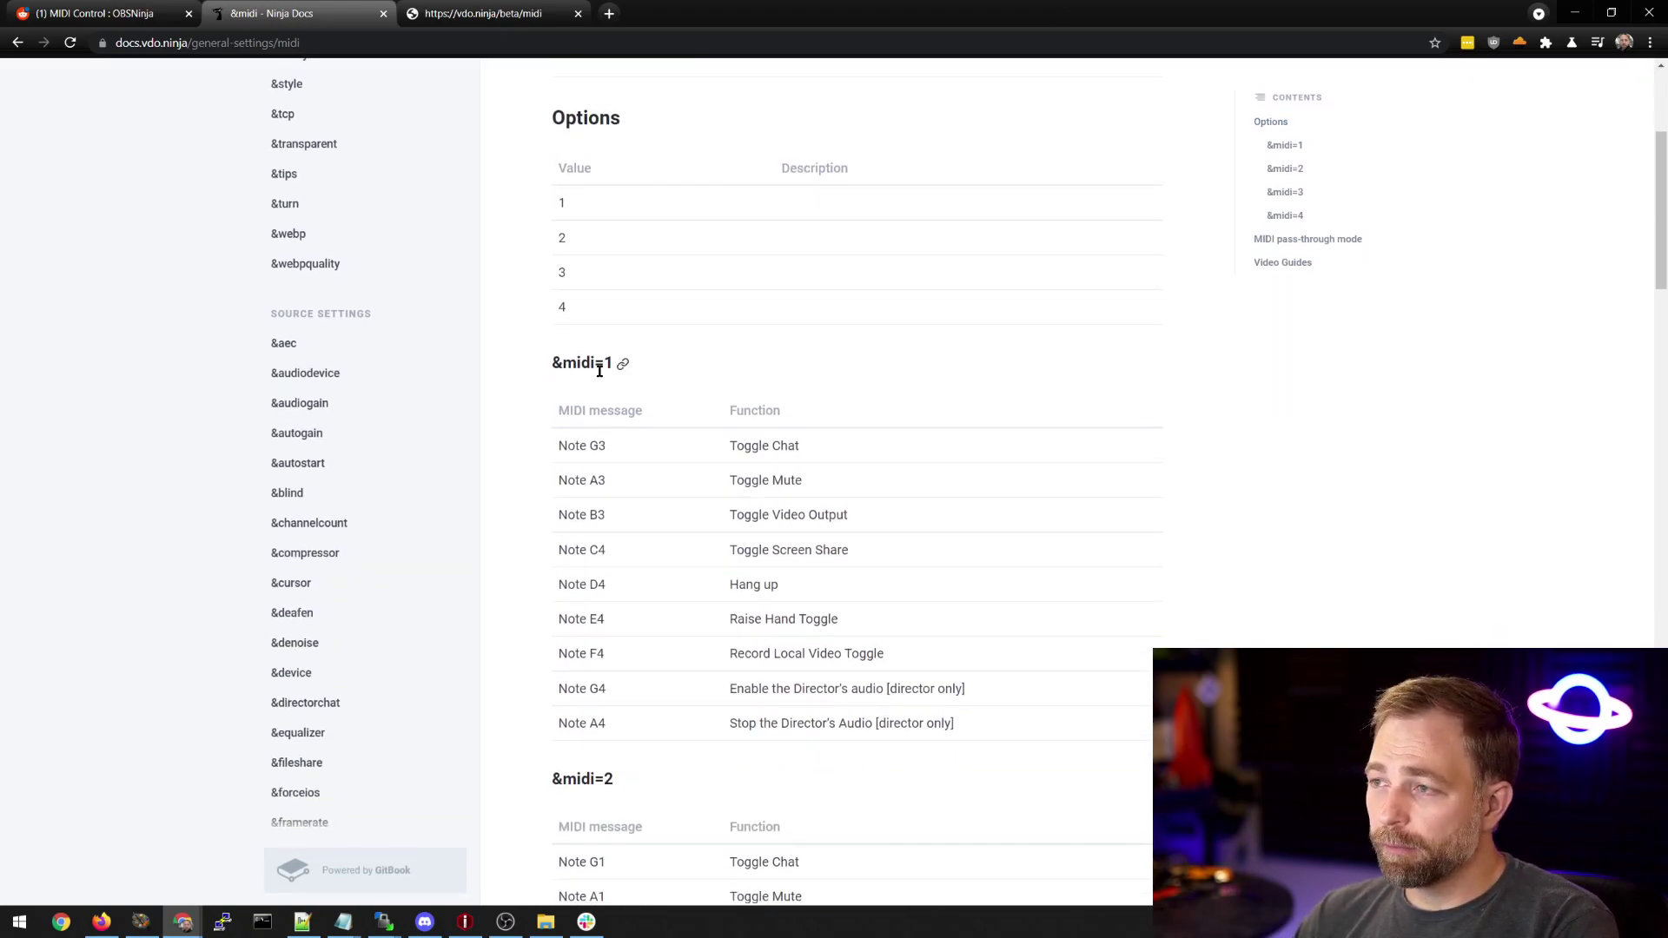
scroll(638, 458, "down", 5)
scroll(634, 467, "up", 5)
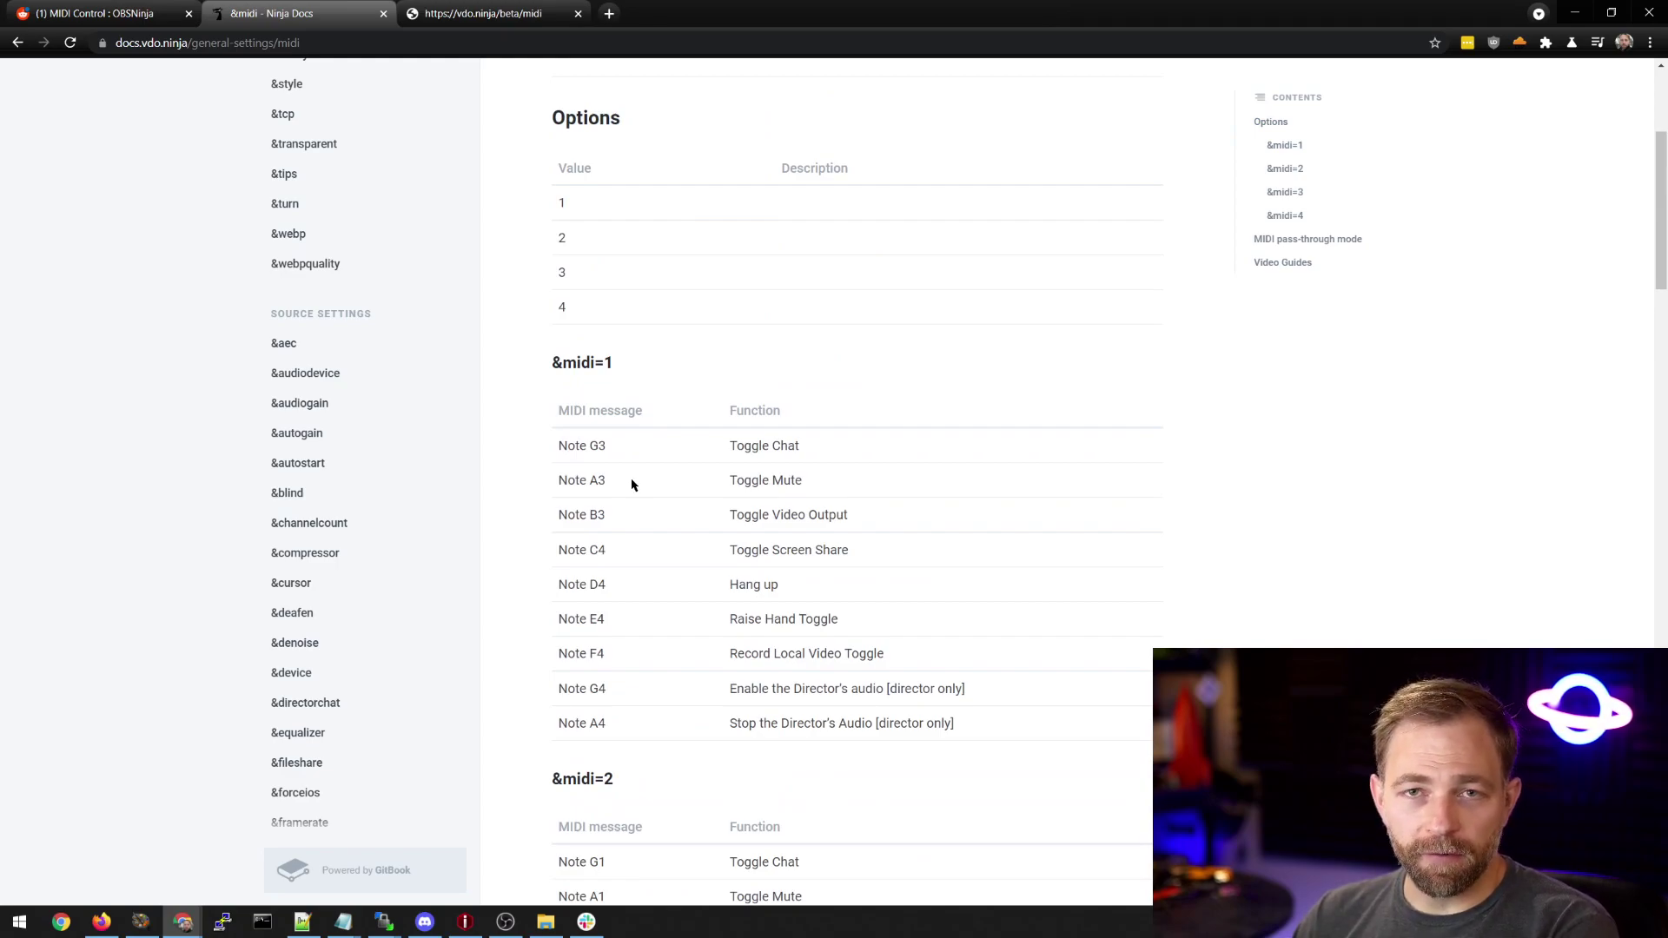
scroll(630, 490, "down", 10)
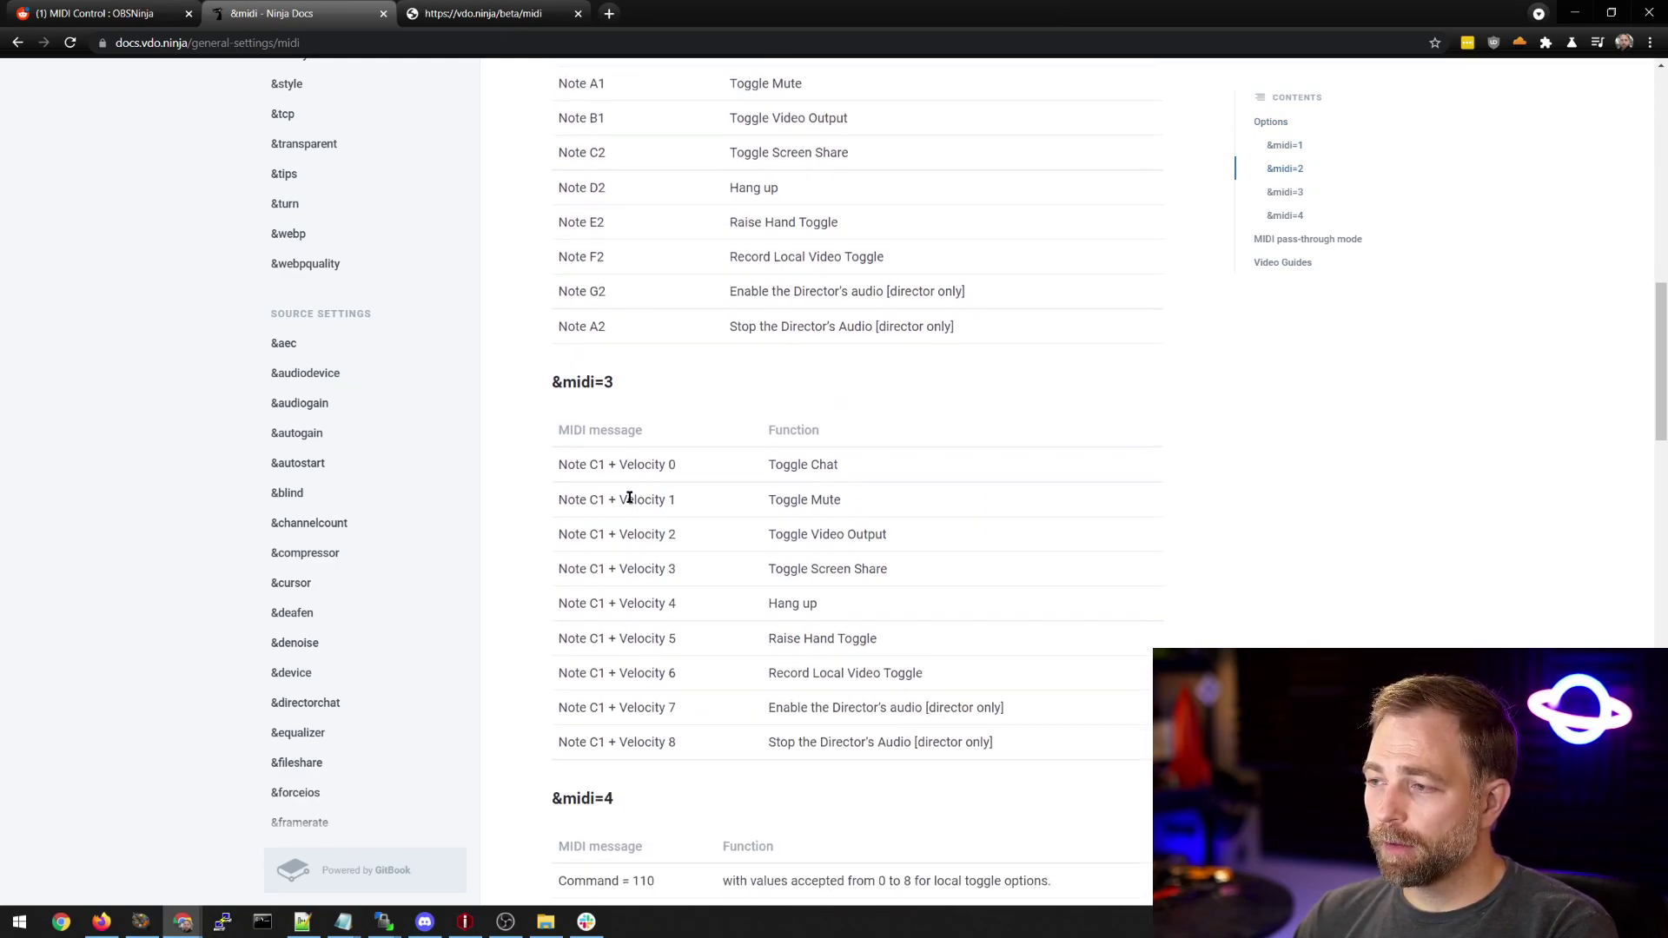
scroll(629, 497, "up", 9)
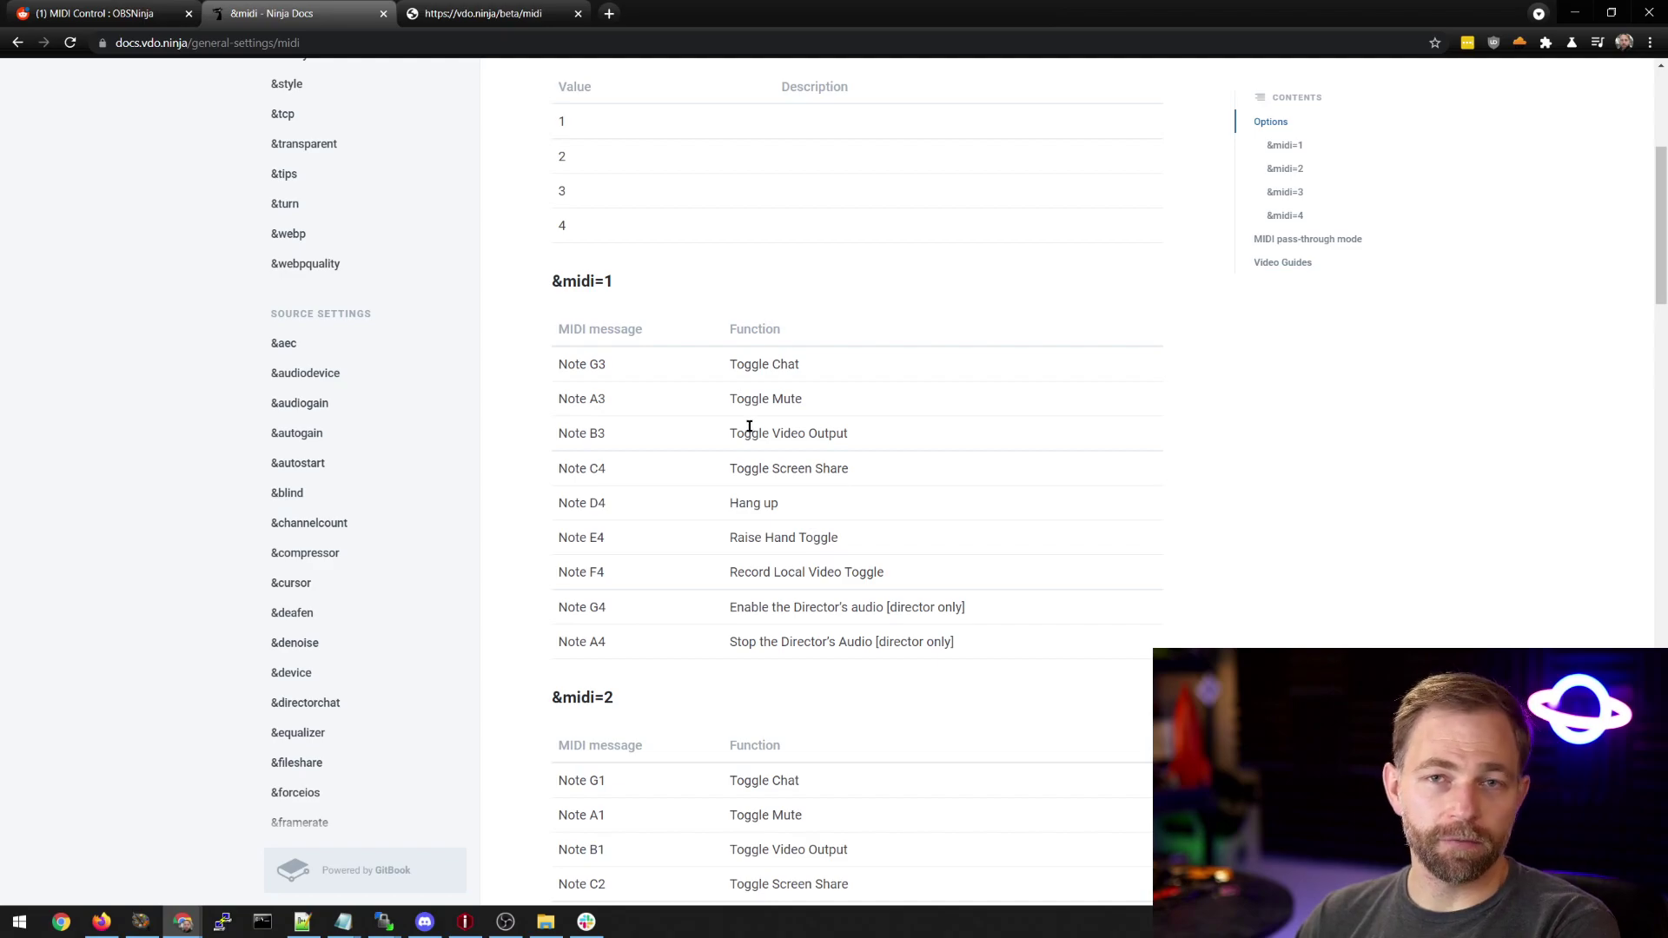
scroll(754, 430, "down", 9)
scroll(754, 435, "down", 2)
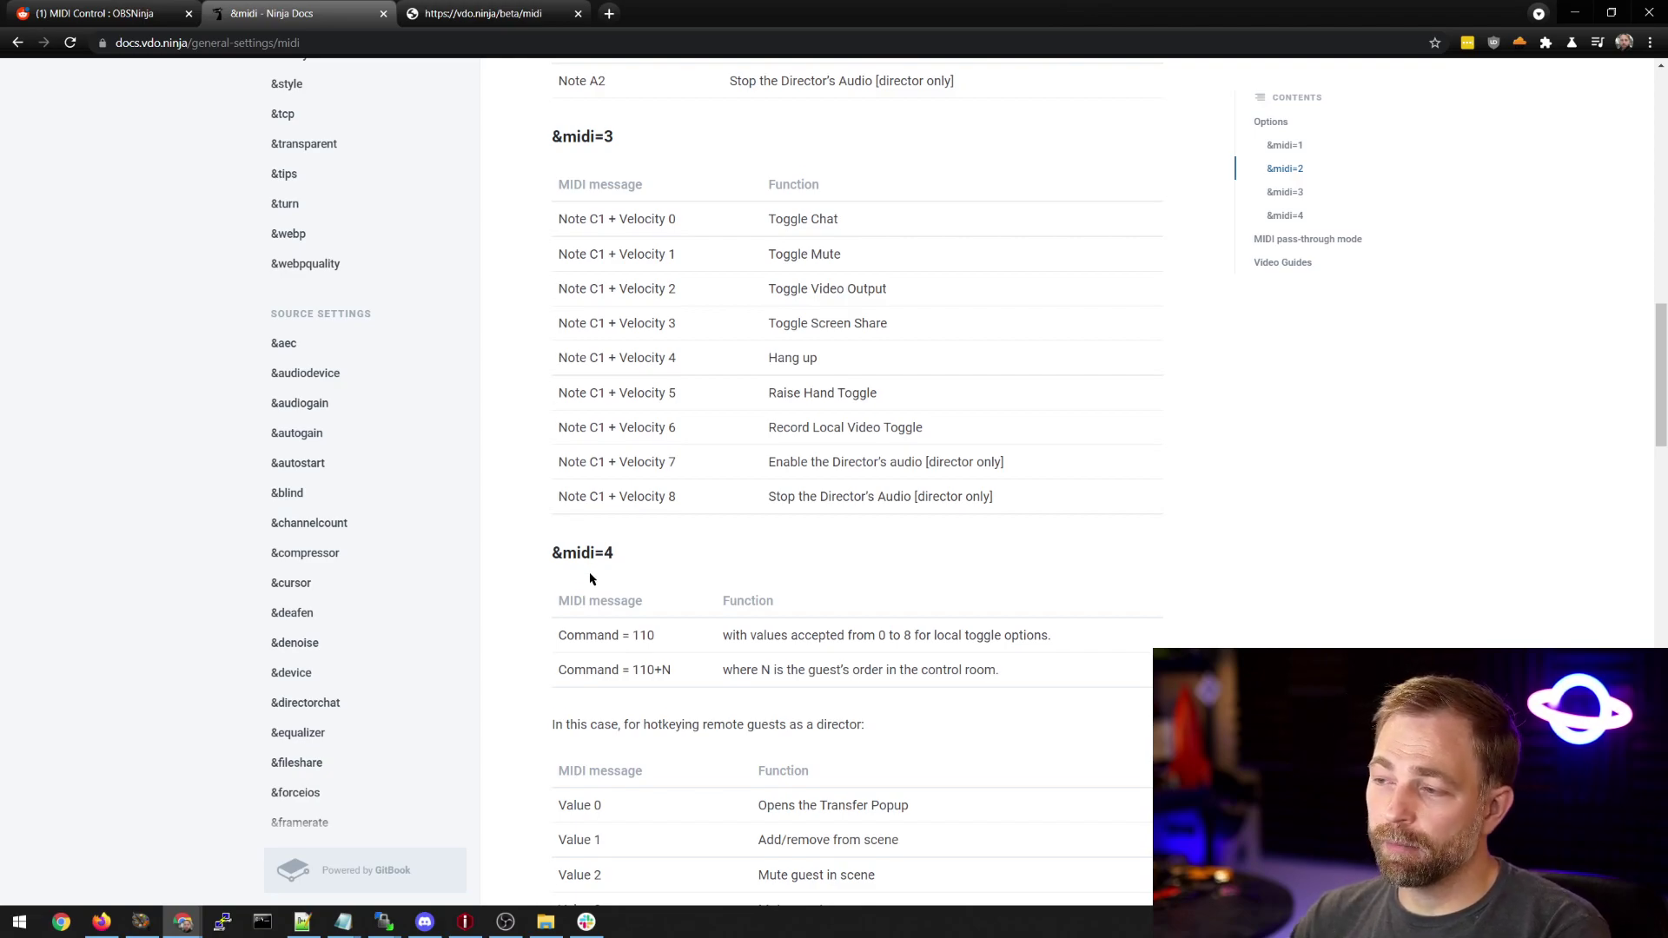
scroll(587, 563, "down", 2)
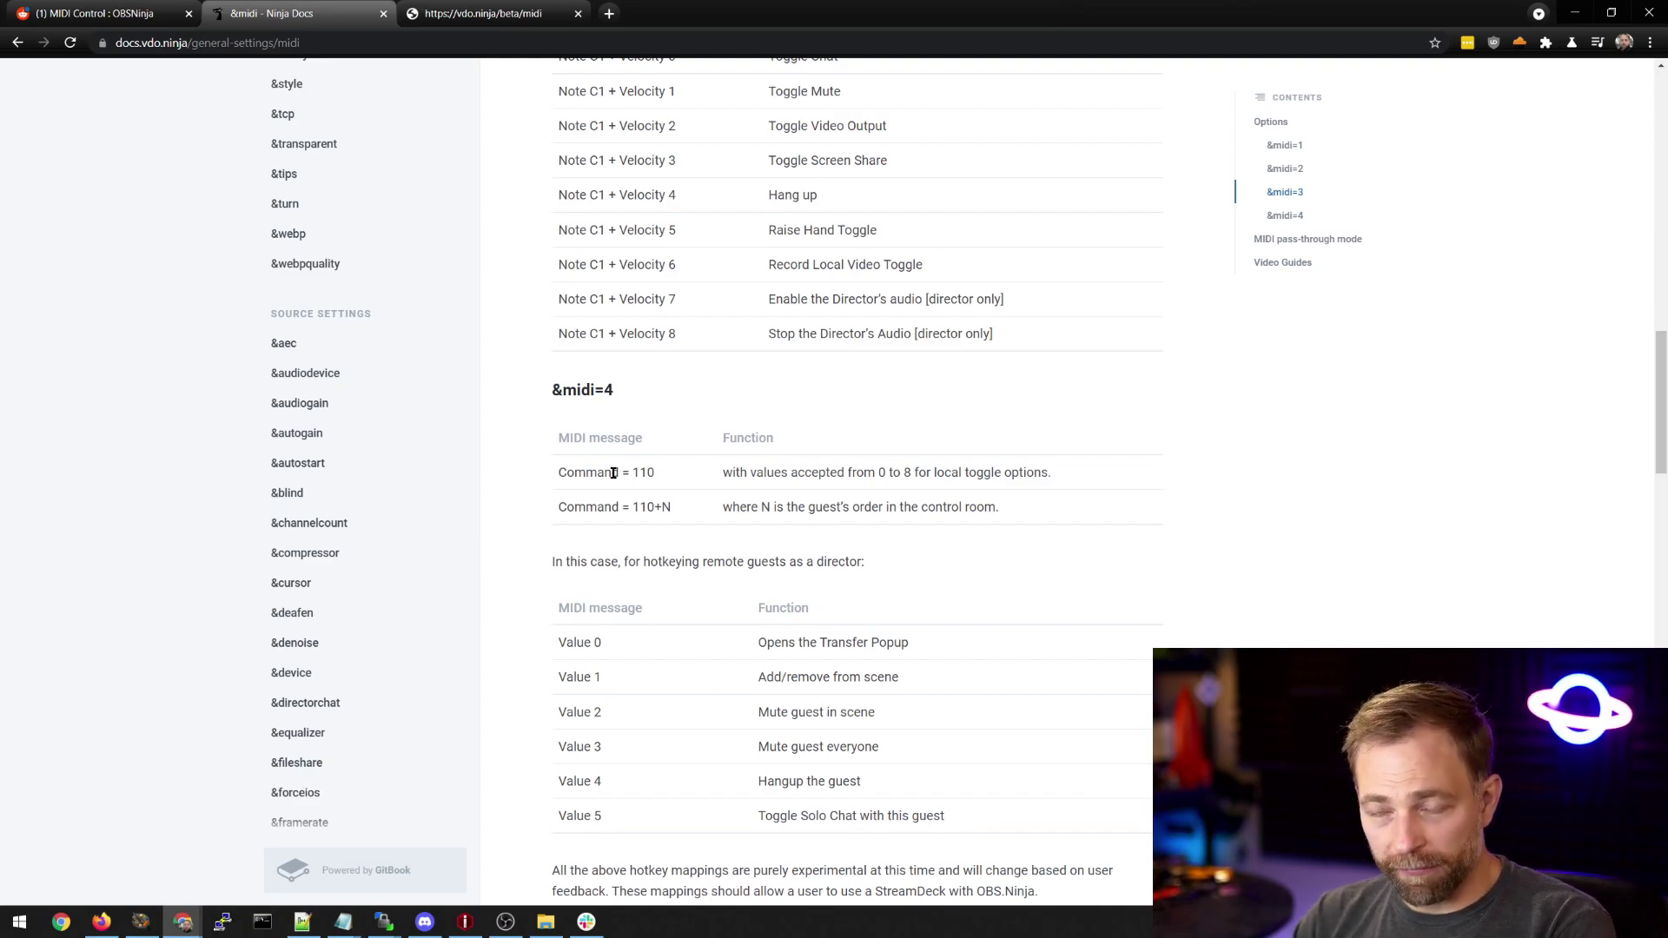
Scroll to the MIDI pass-through mode section and its &midiin/&midiout example URLs.
scroll(614, 472, "down", 1)
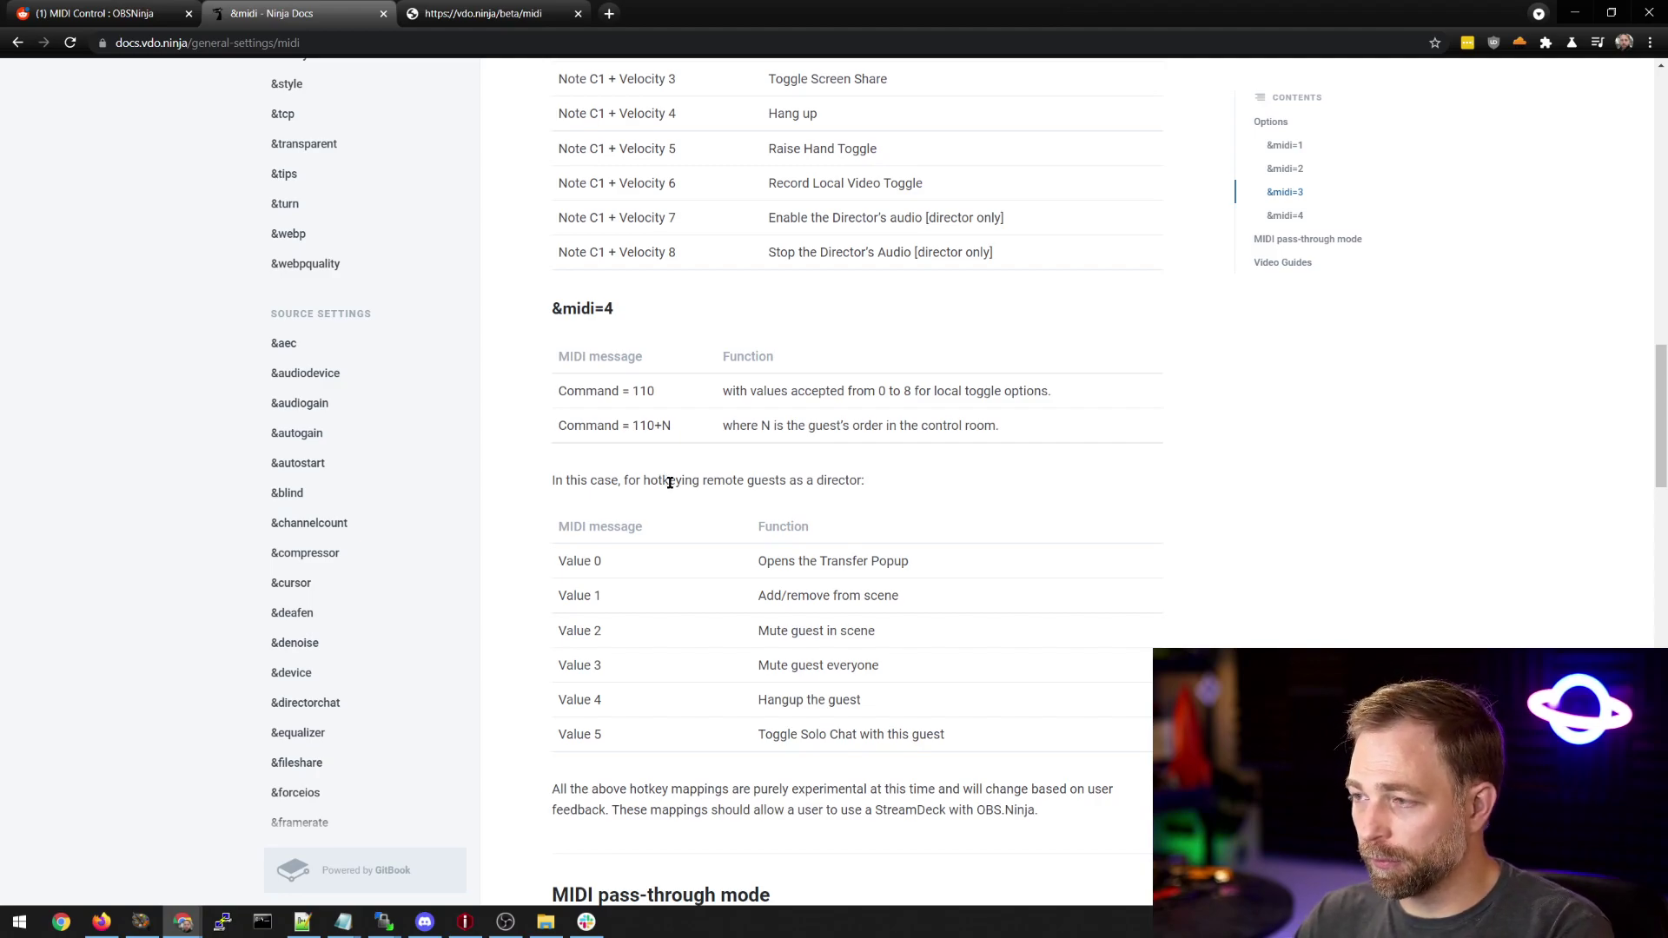
scroll(647, 502, "down", 5)
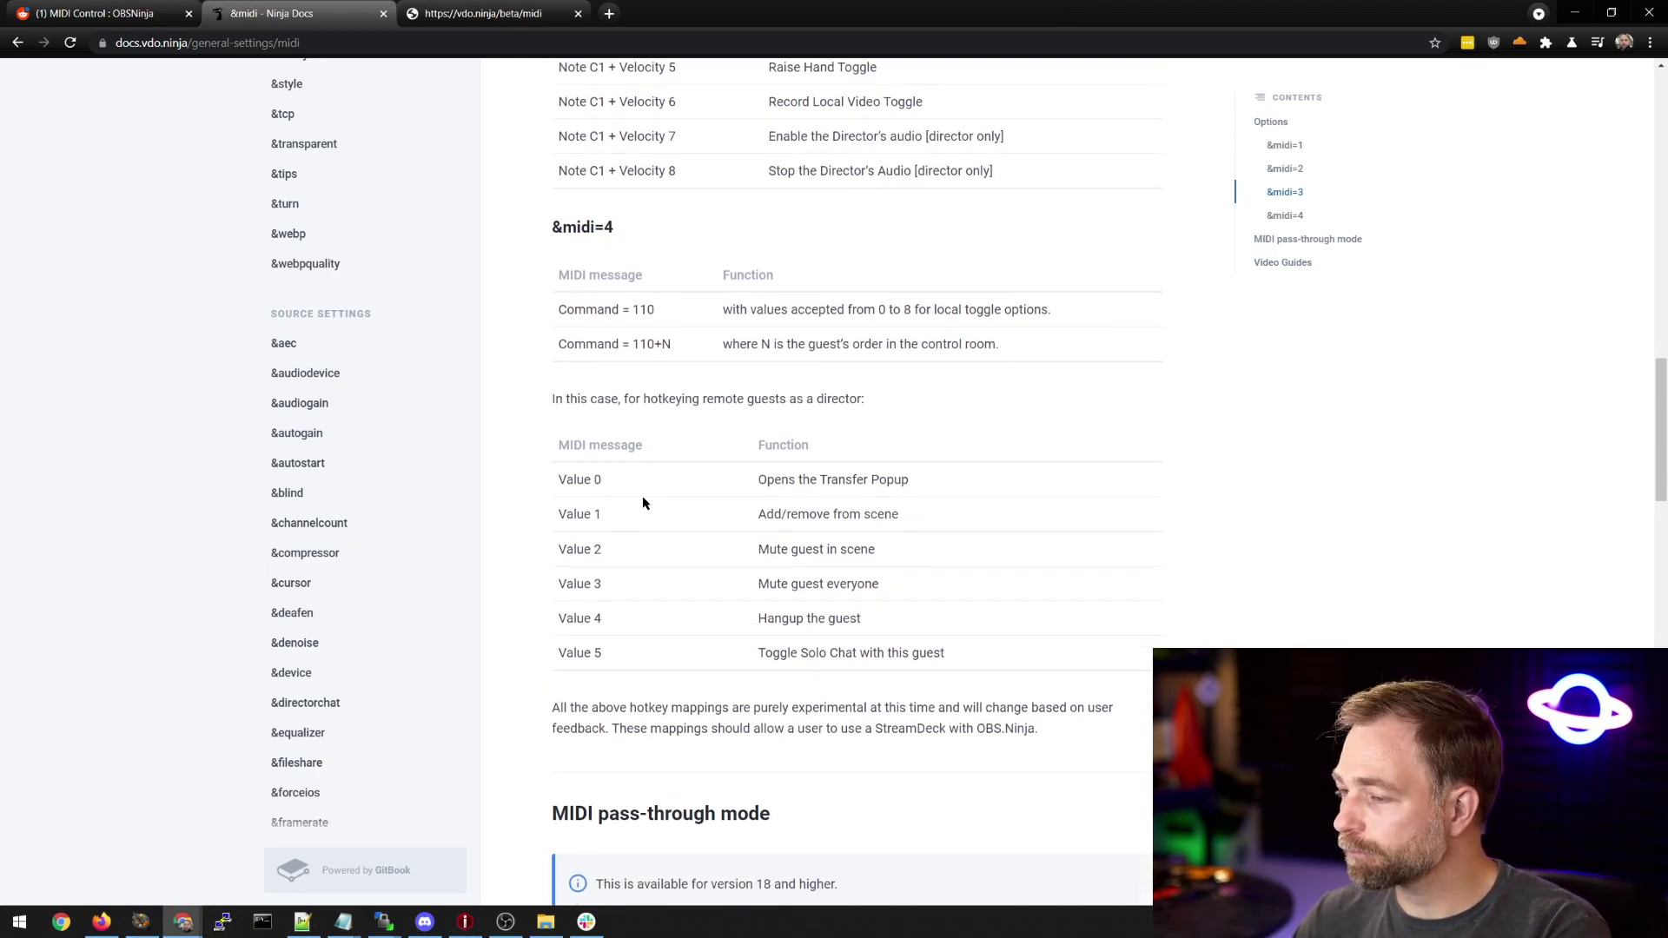
scroll(820, 564, "down", 1)
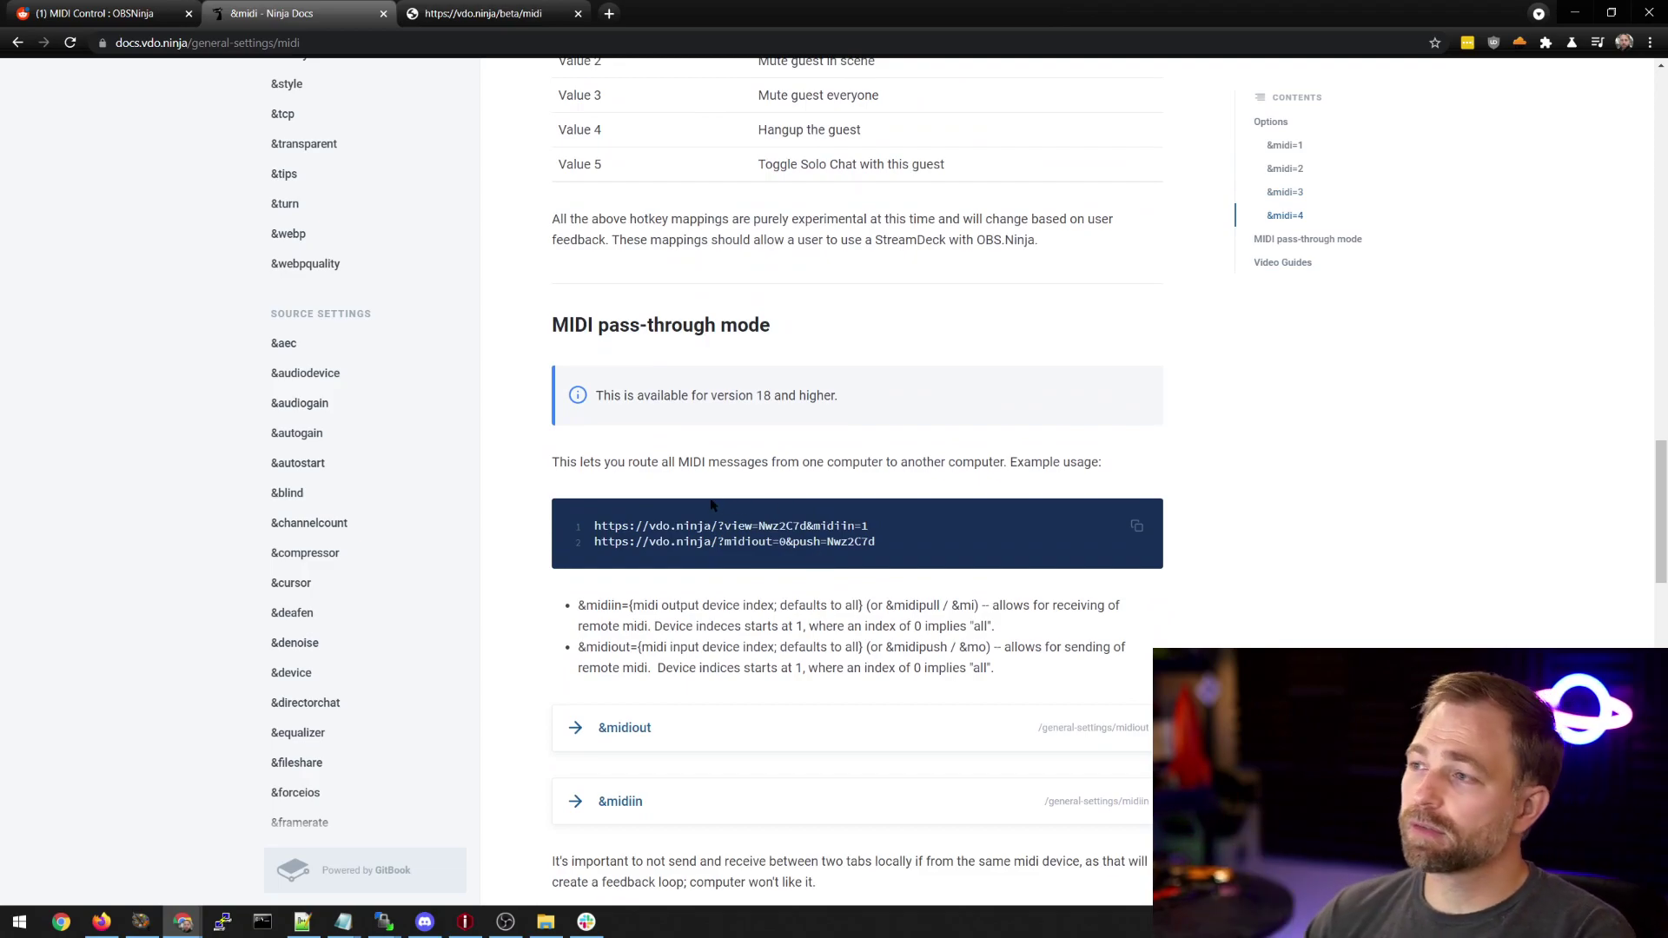
Highlight midiin and midiout in the example URLs, then go to the vdo.ninja/beta/midi test app.
scroll(819, 558, "down", 1)
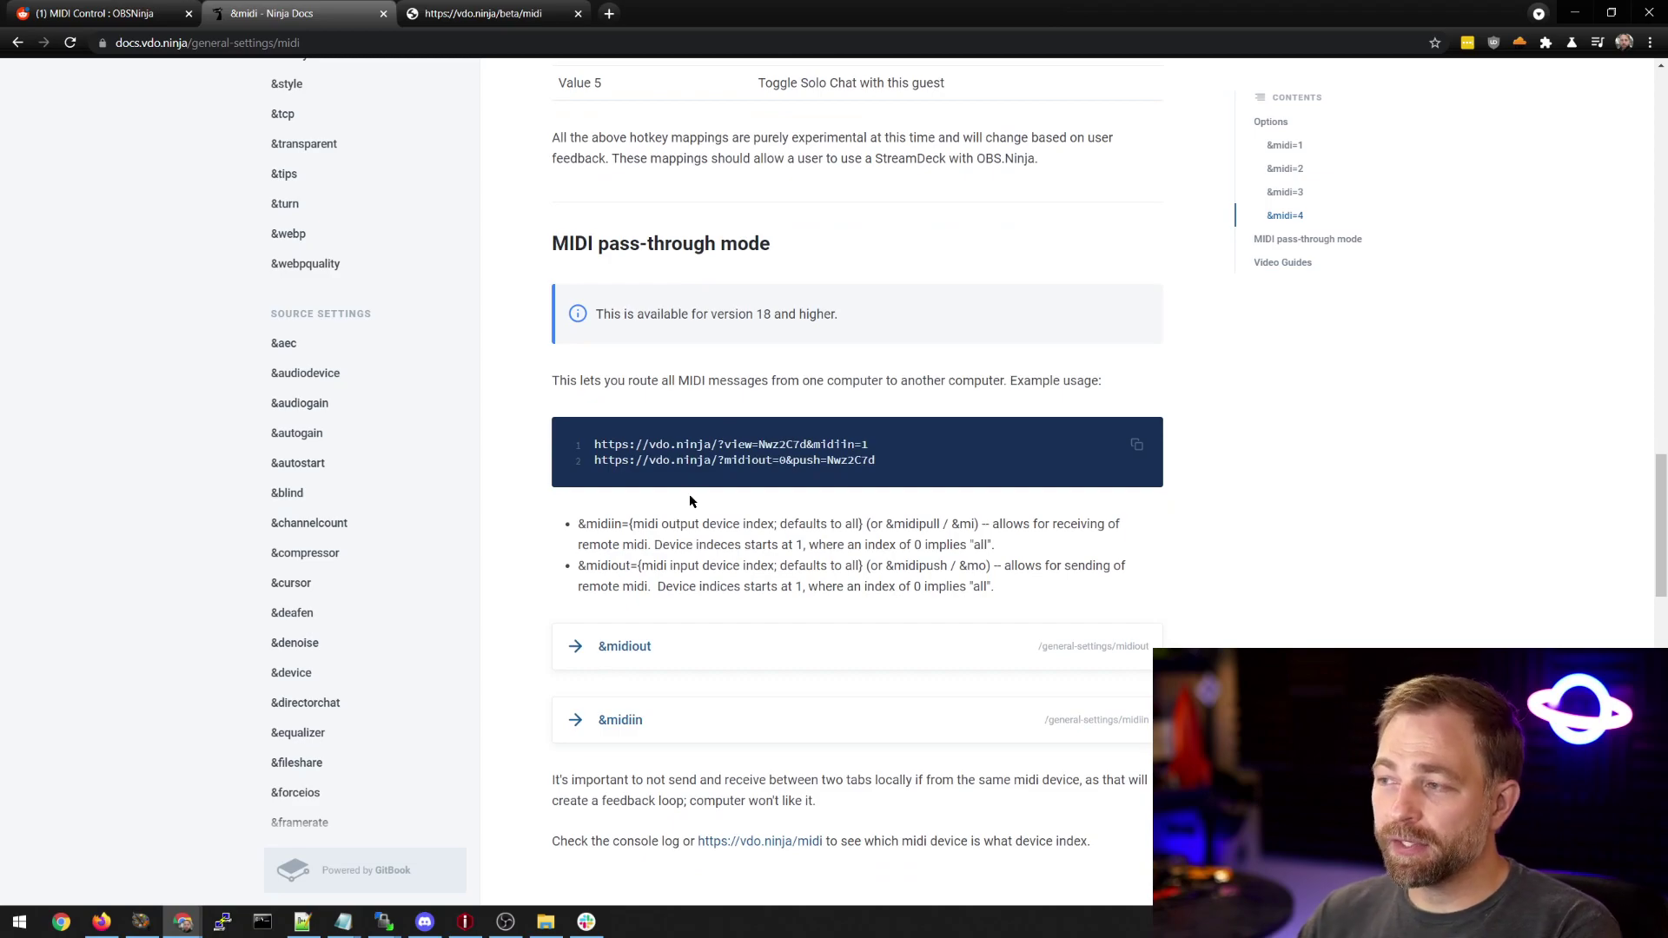
double_click(834, 444)
double_click(751, 459)
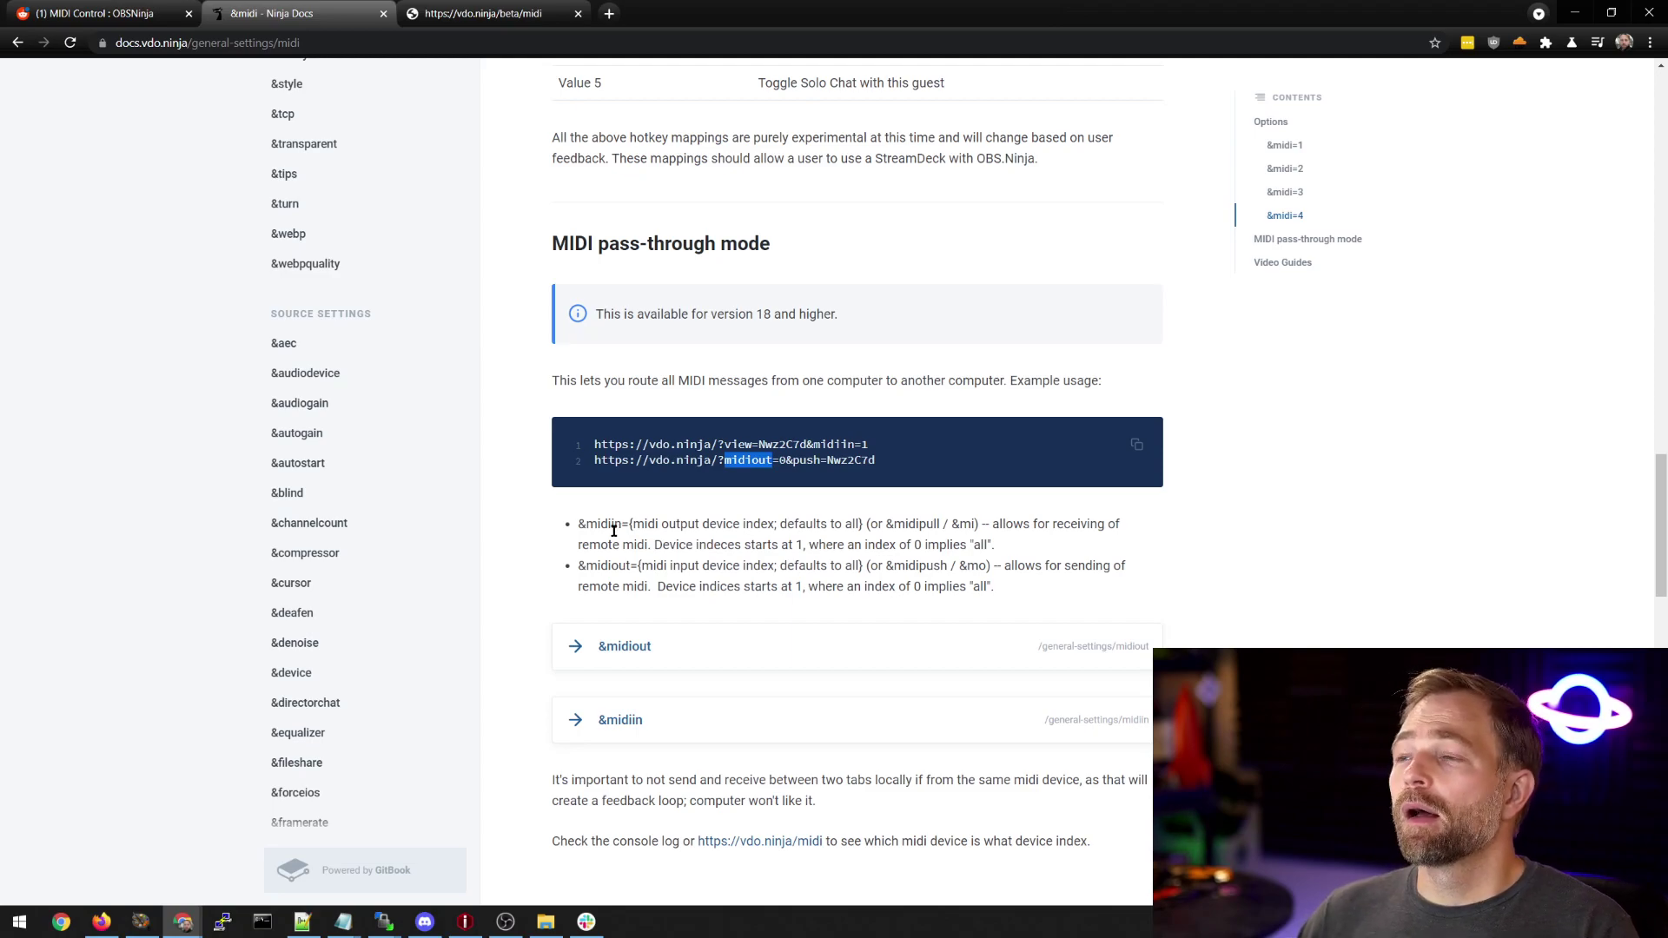
left_click(474, 14)
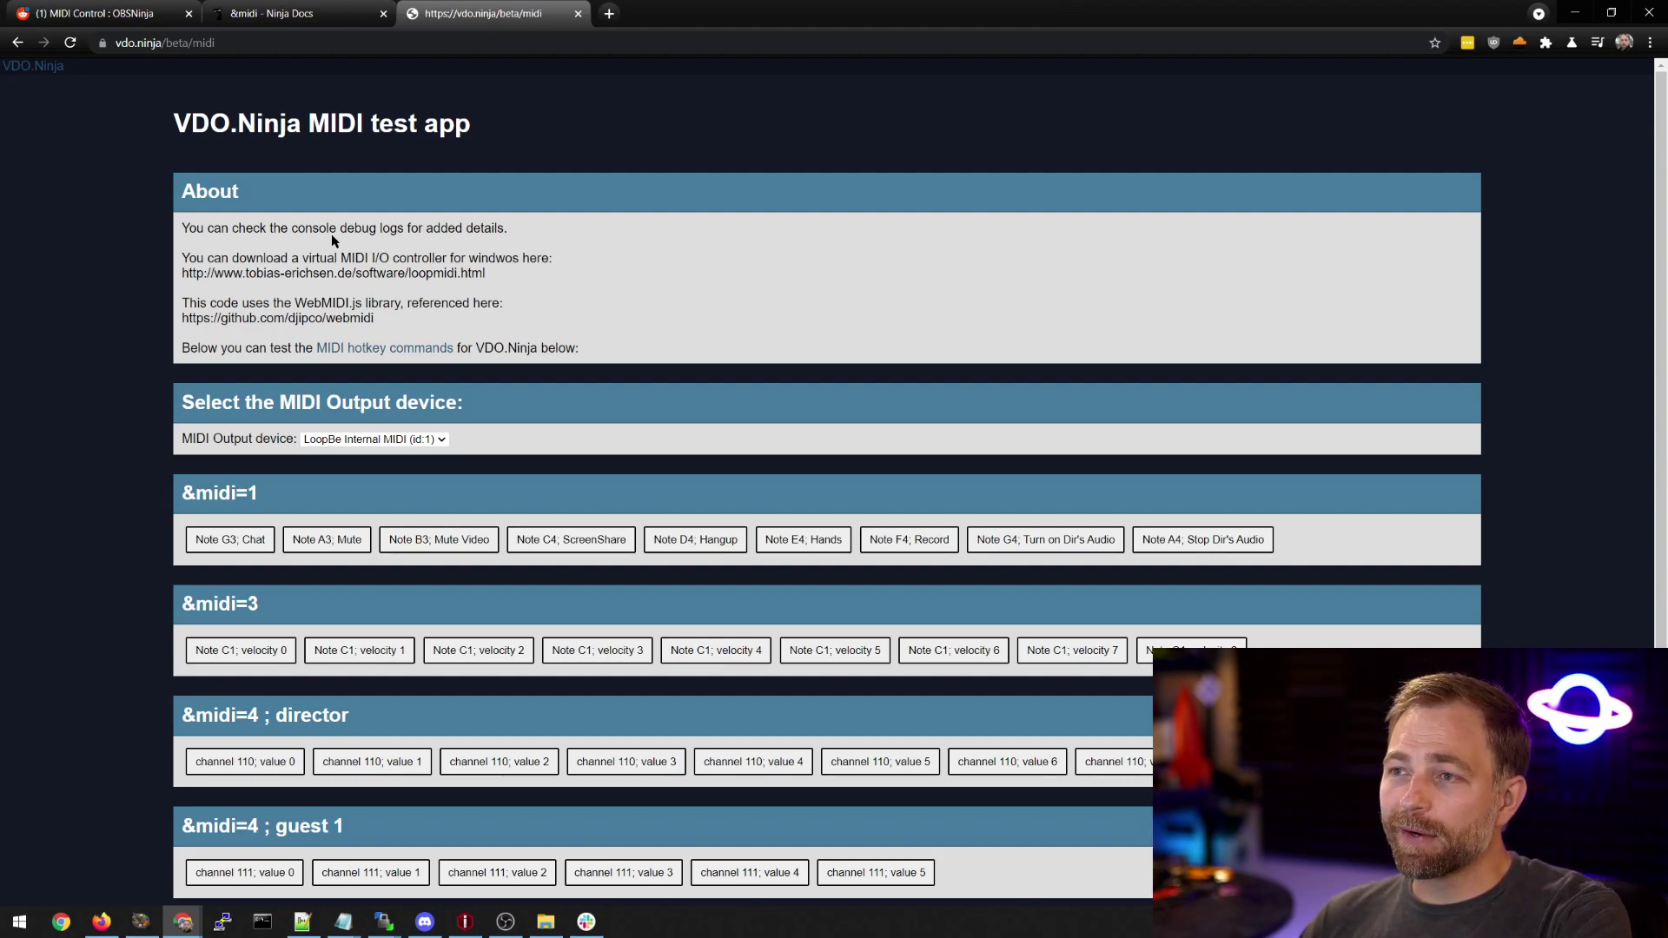
Load the copied loopMIDI download link in a new tab, then close that tab.
left_click_drag(487, 274, 185, 274)
key("ctrl+c")
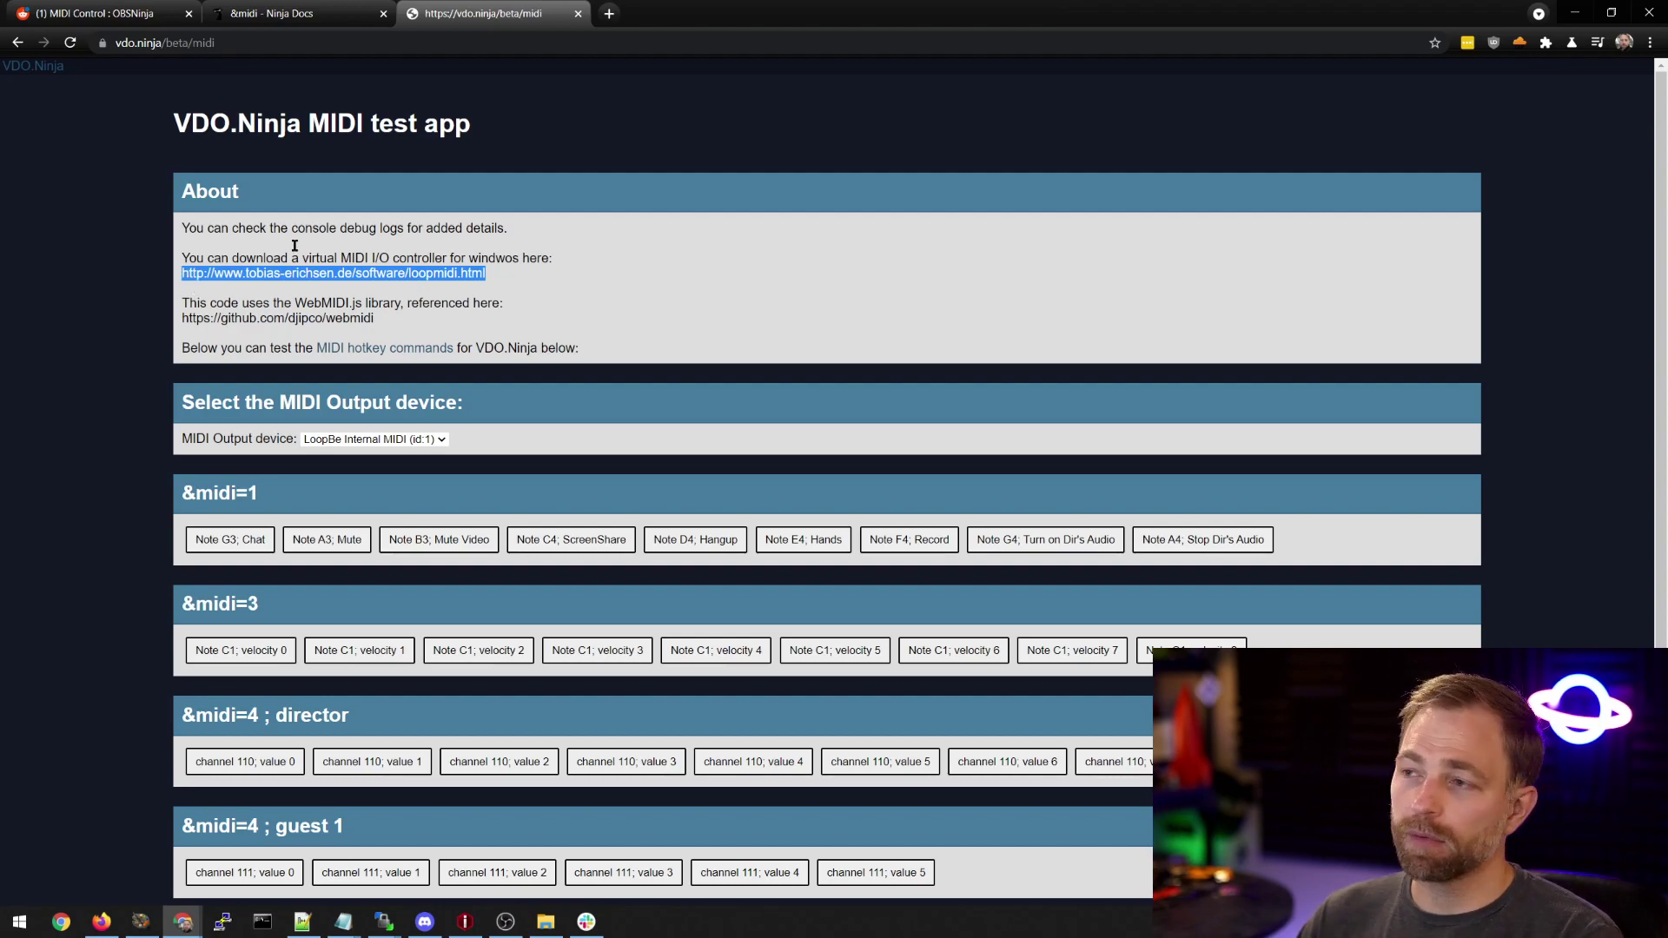
left_click(609, 14)
key("ctrl+v")
key("Return")
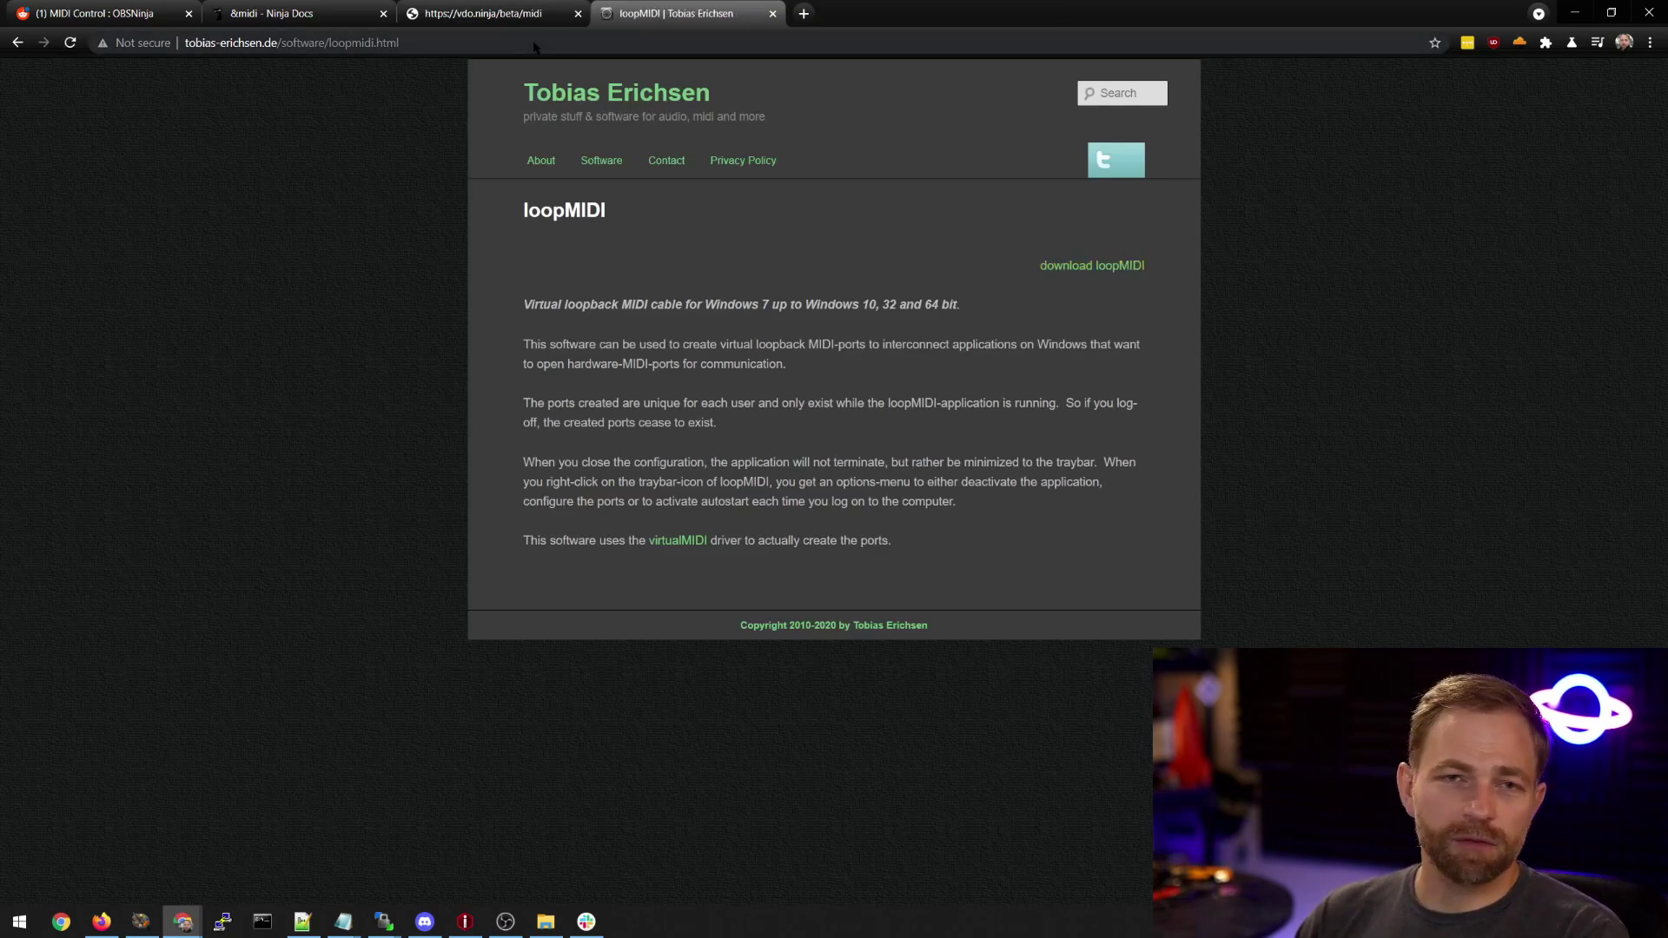
left_click(772, 14)
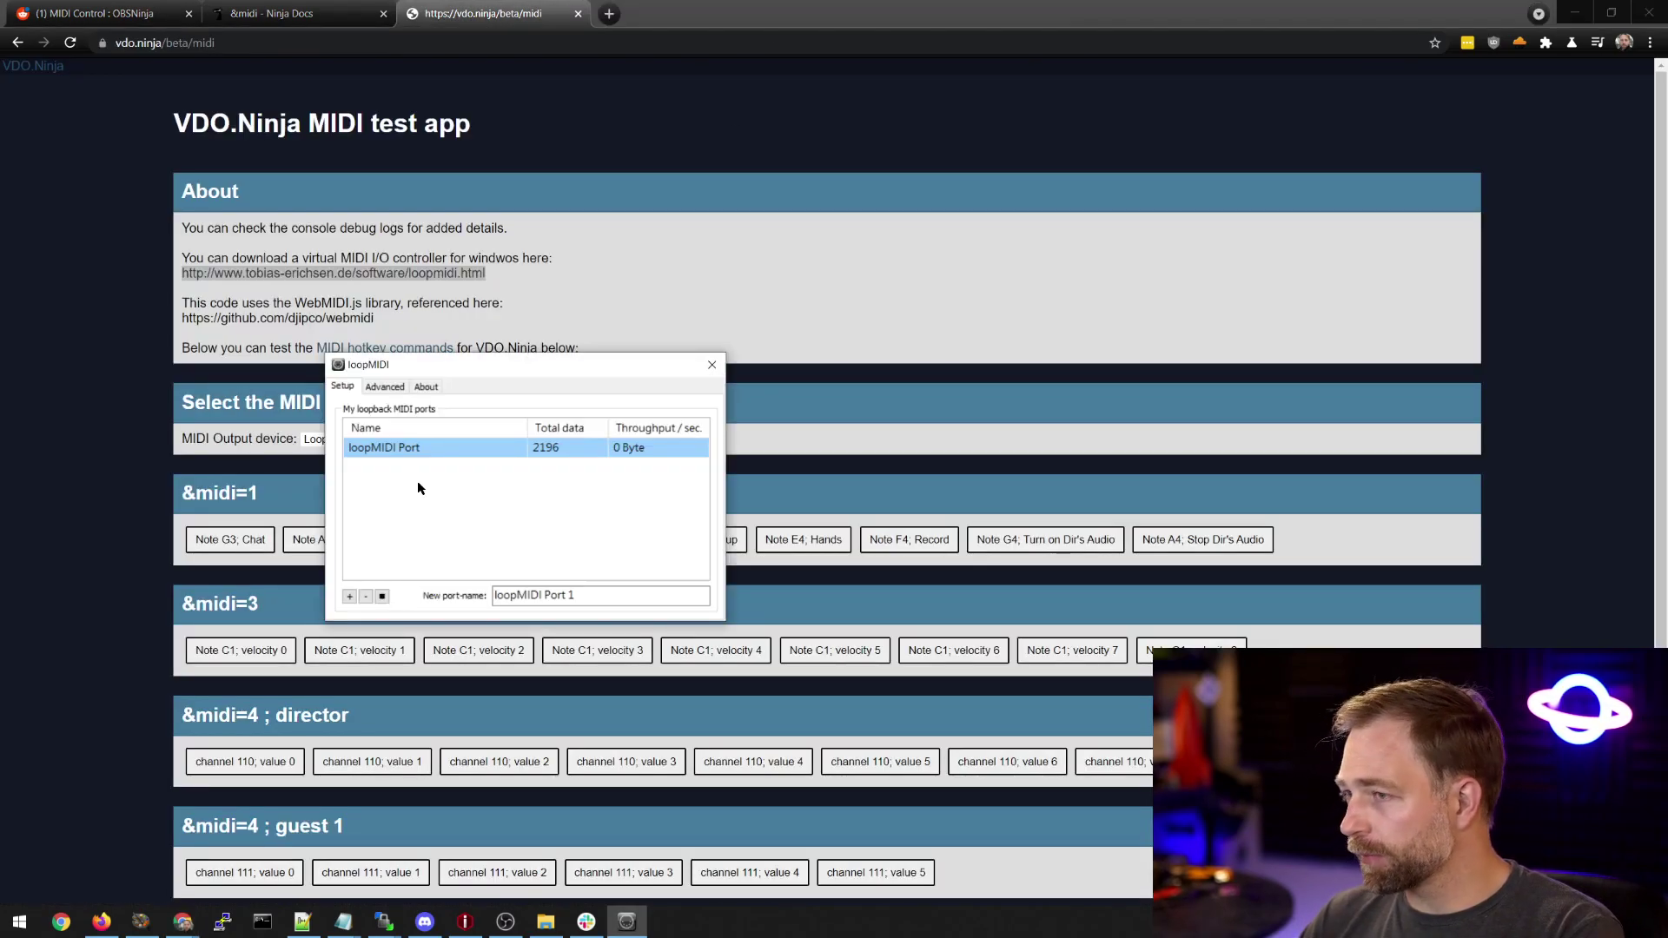
Move the loopMIDI window aside, confirm the loopMIDI Port is listed, and close it.
left_click_drag(425, 372, 472, 407)
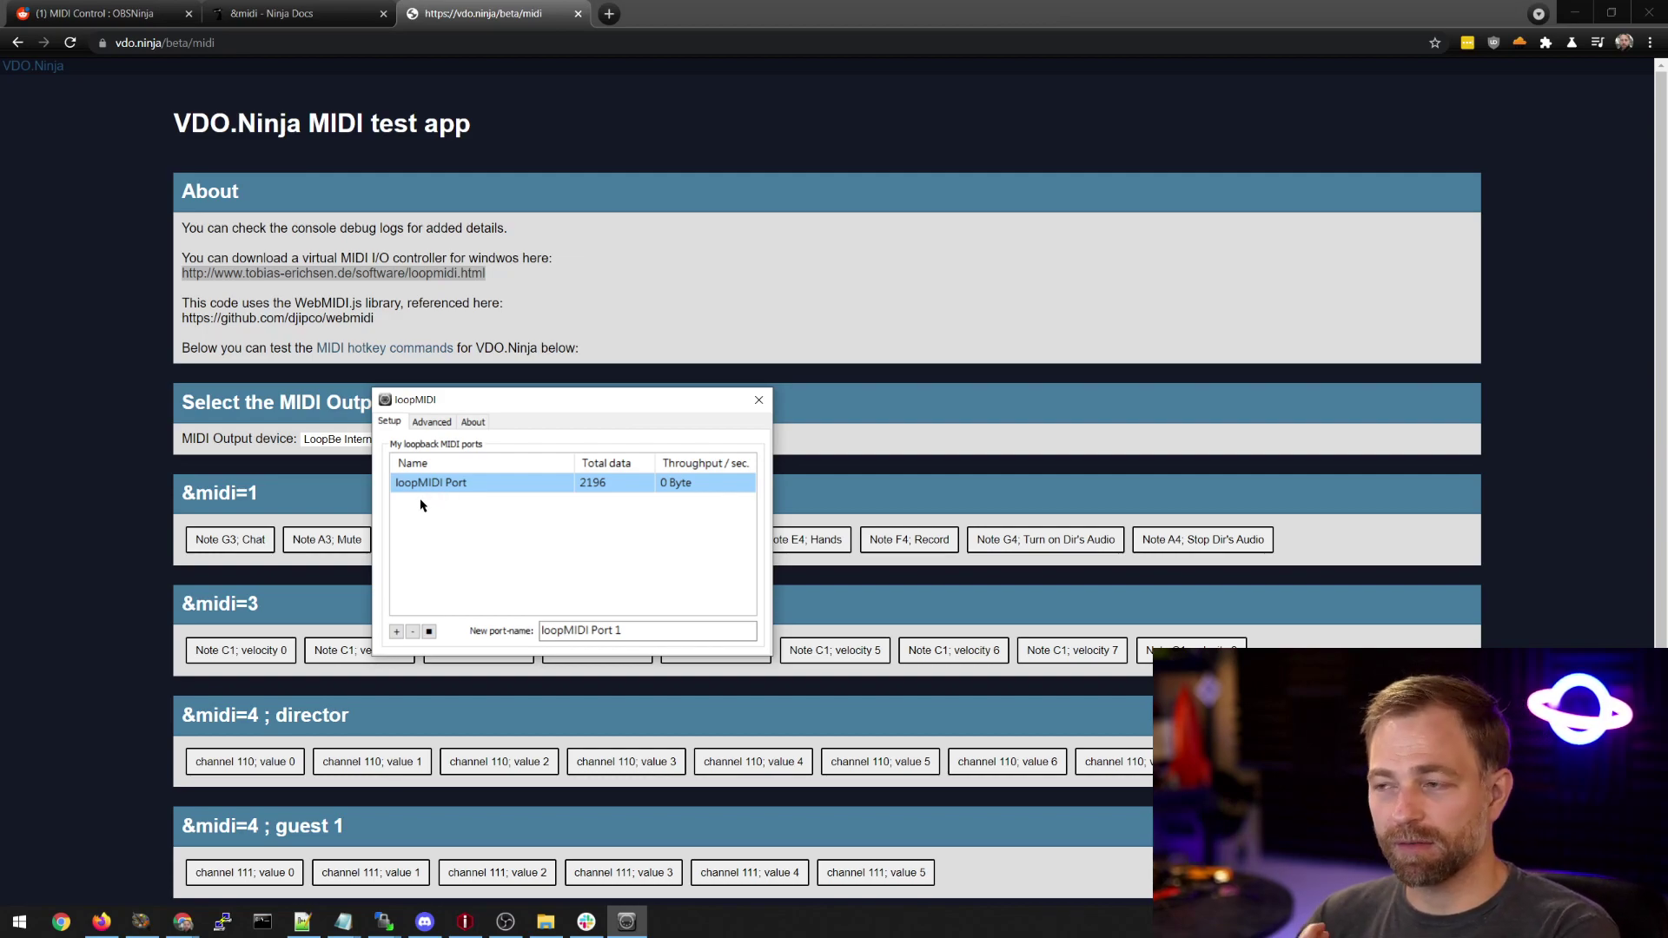
left_click(758, 400)
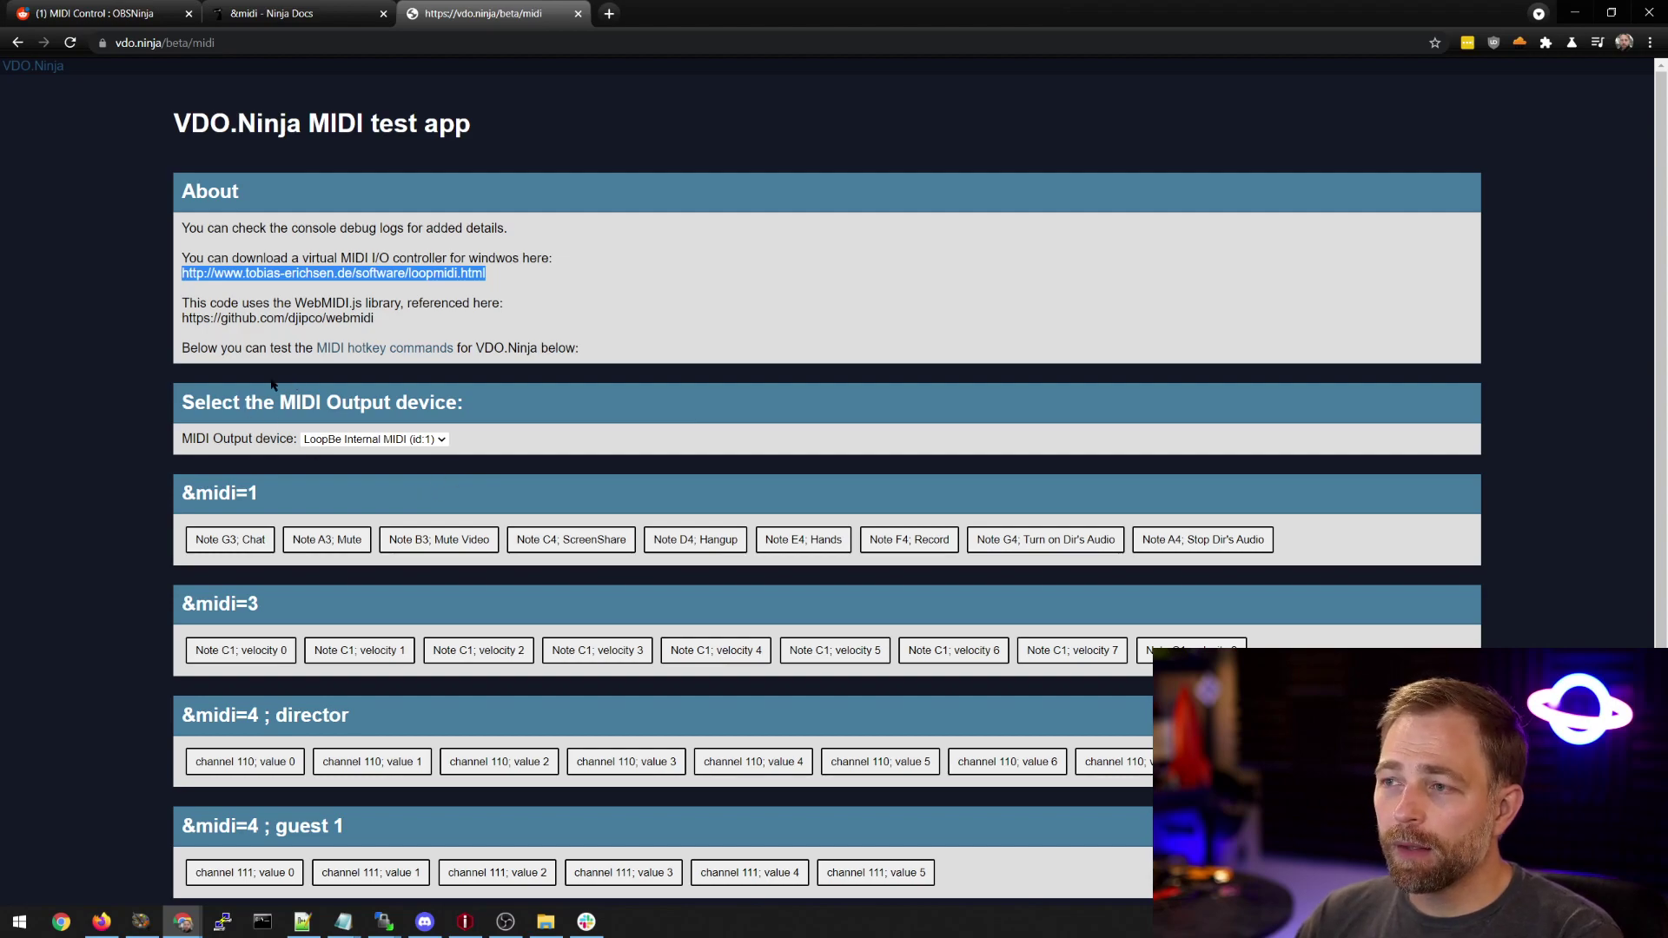
Choose loopMIDI Port (id:2) as the test page's MIDI Output device.
right_click(384, 351)
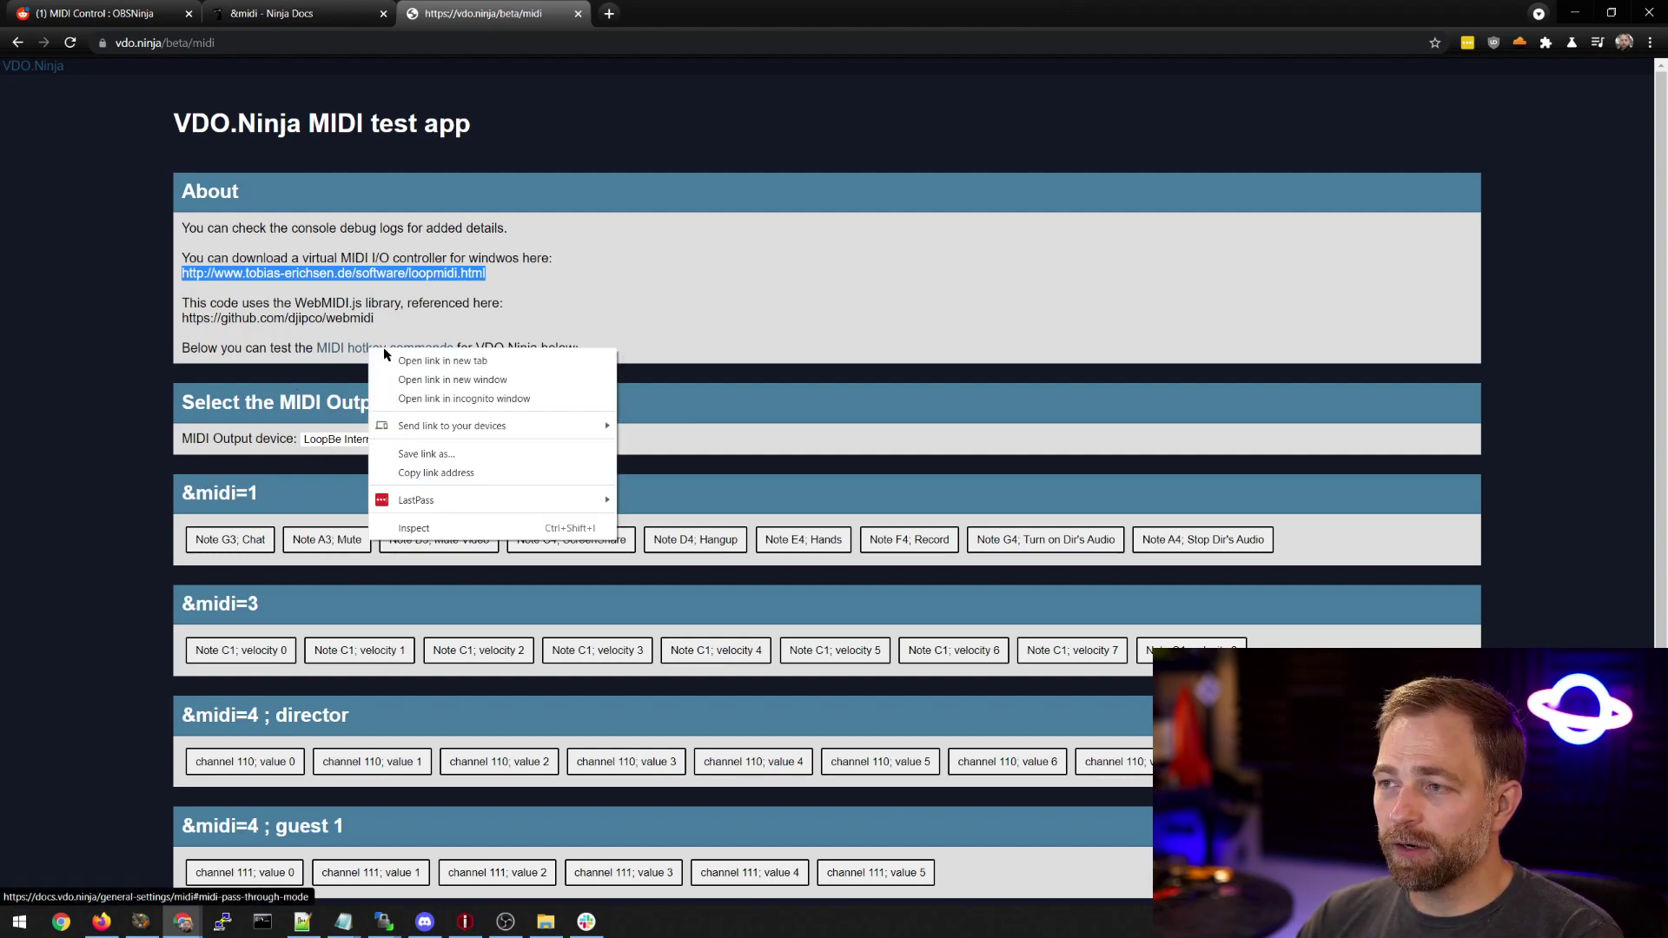
left_click_drag(511, 305, 500, 304)
scroll(551, 374, "down", 1)
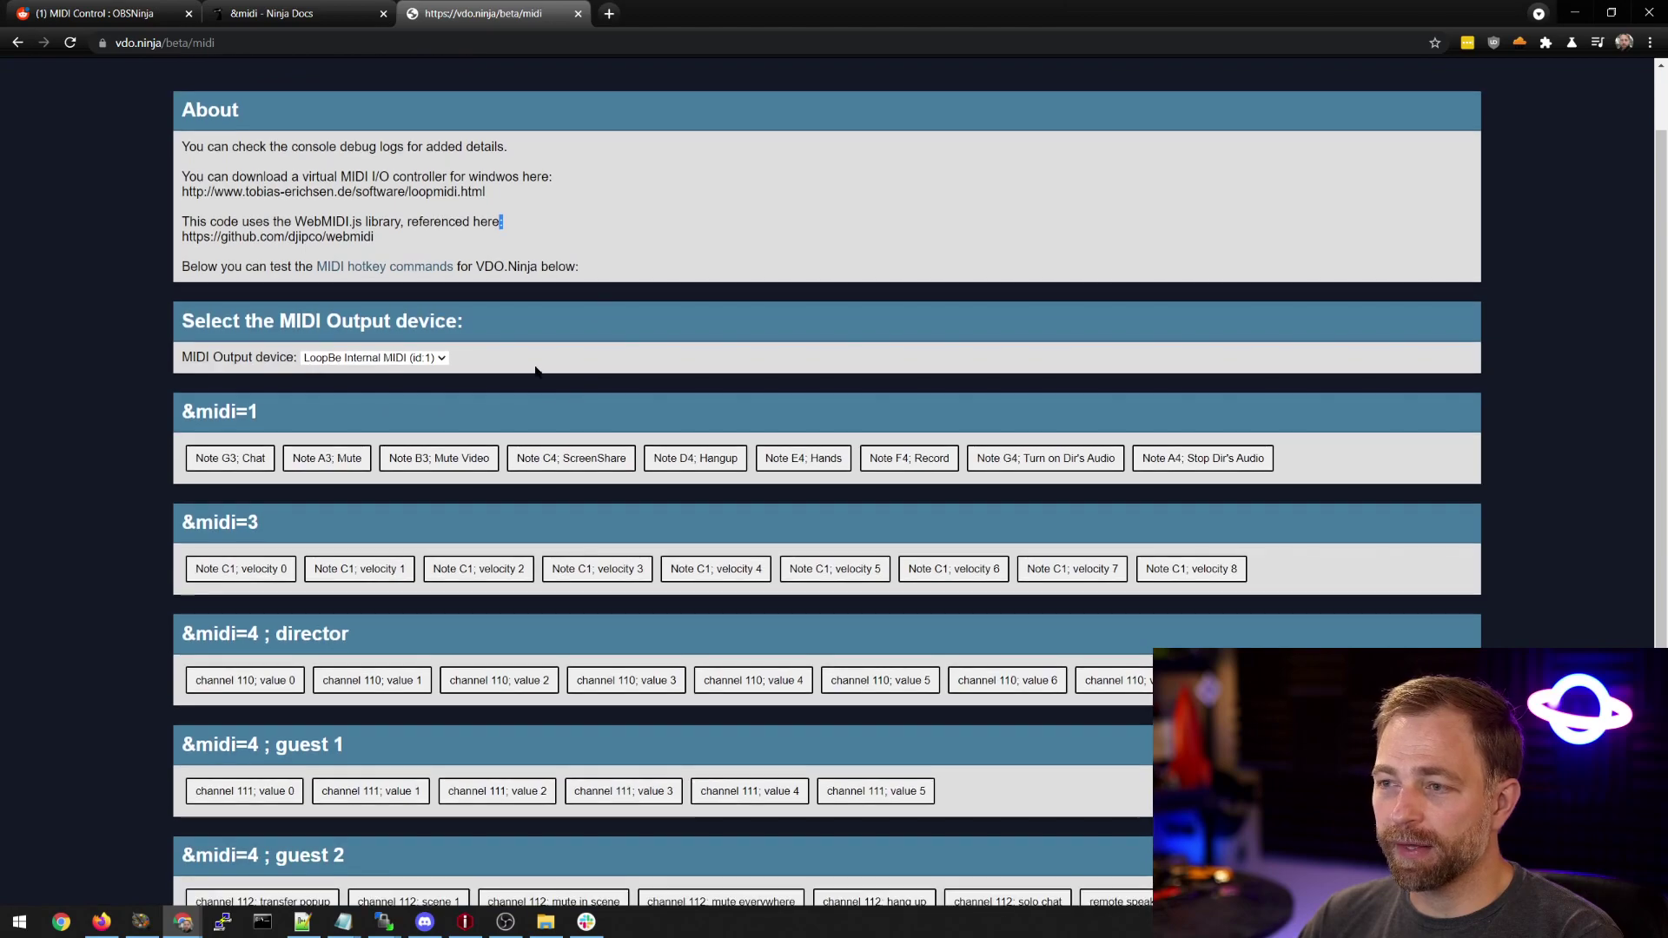
left_click(353, 358)
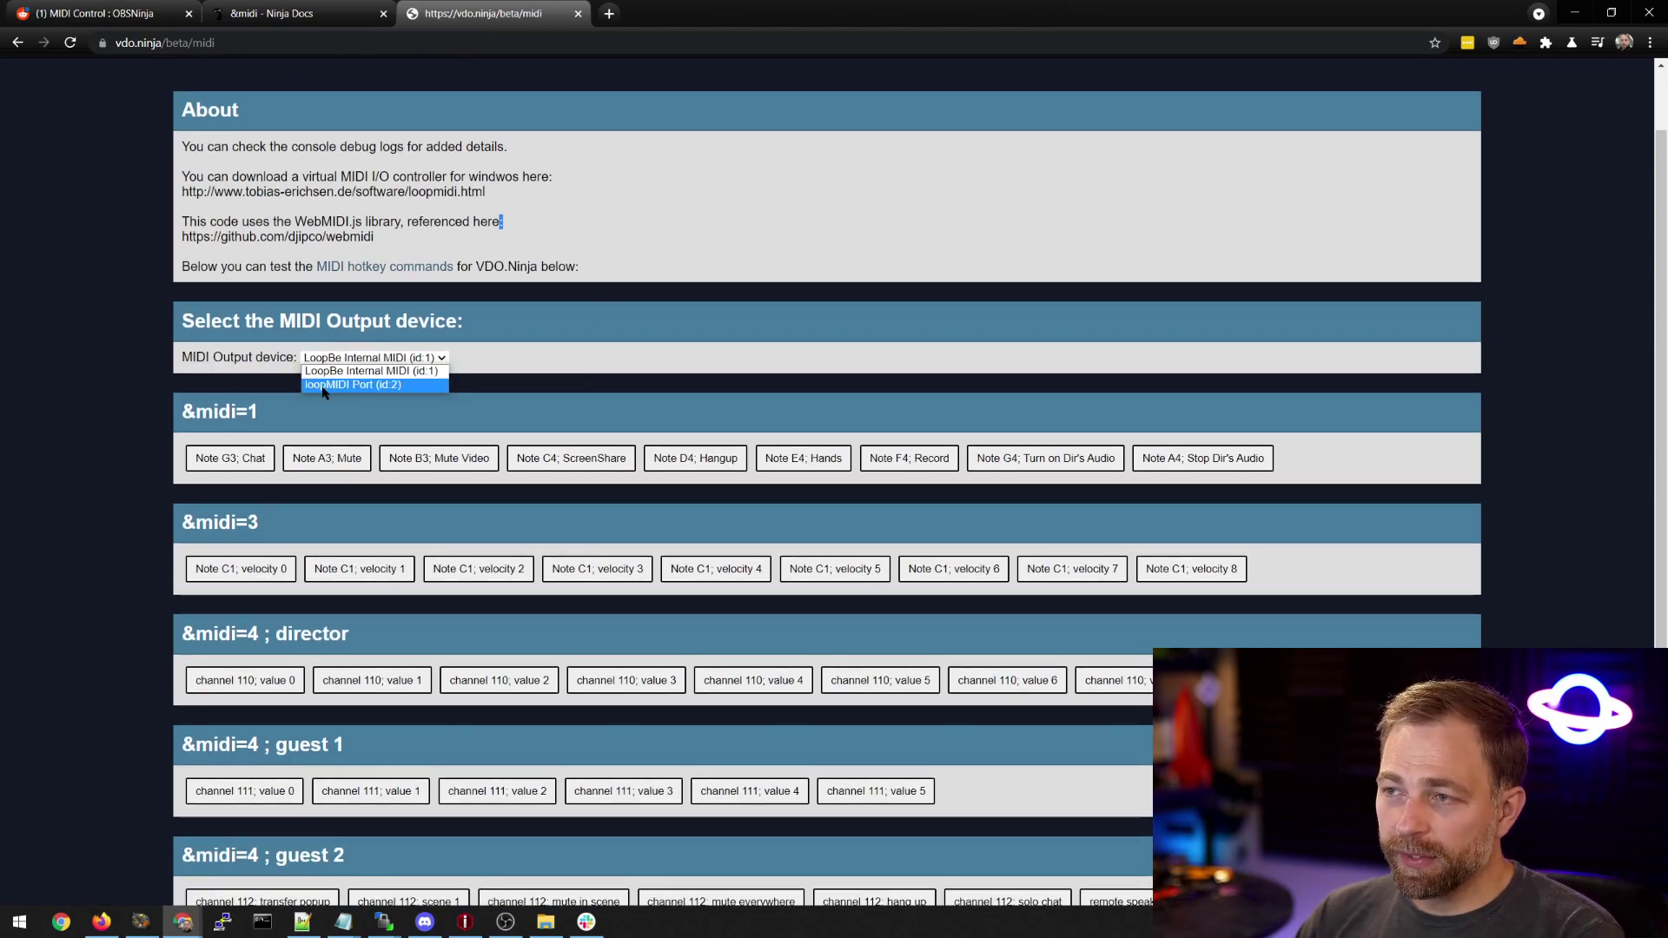
left_click(334, 386)
left_click(347, 359)
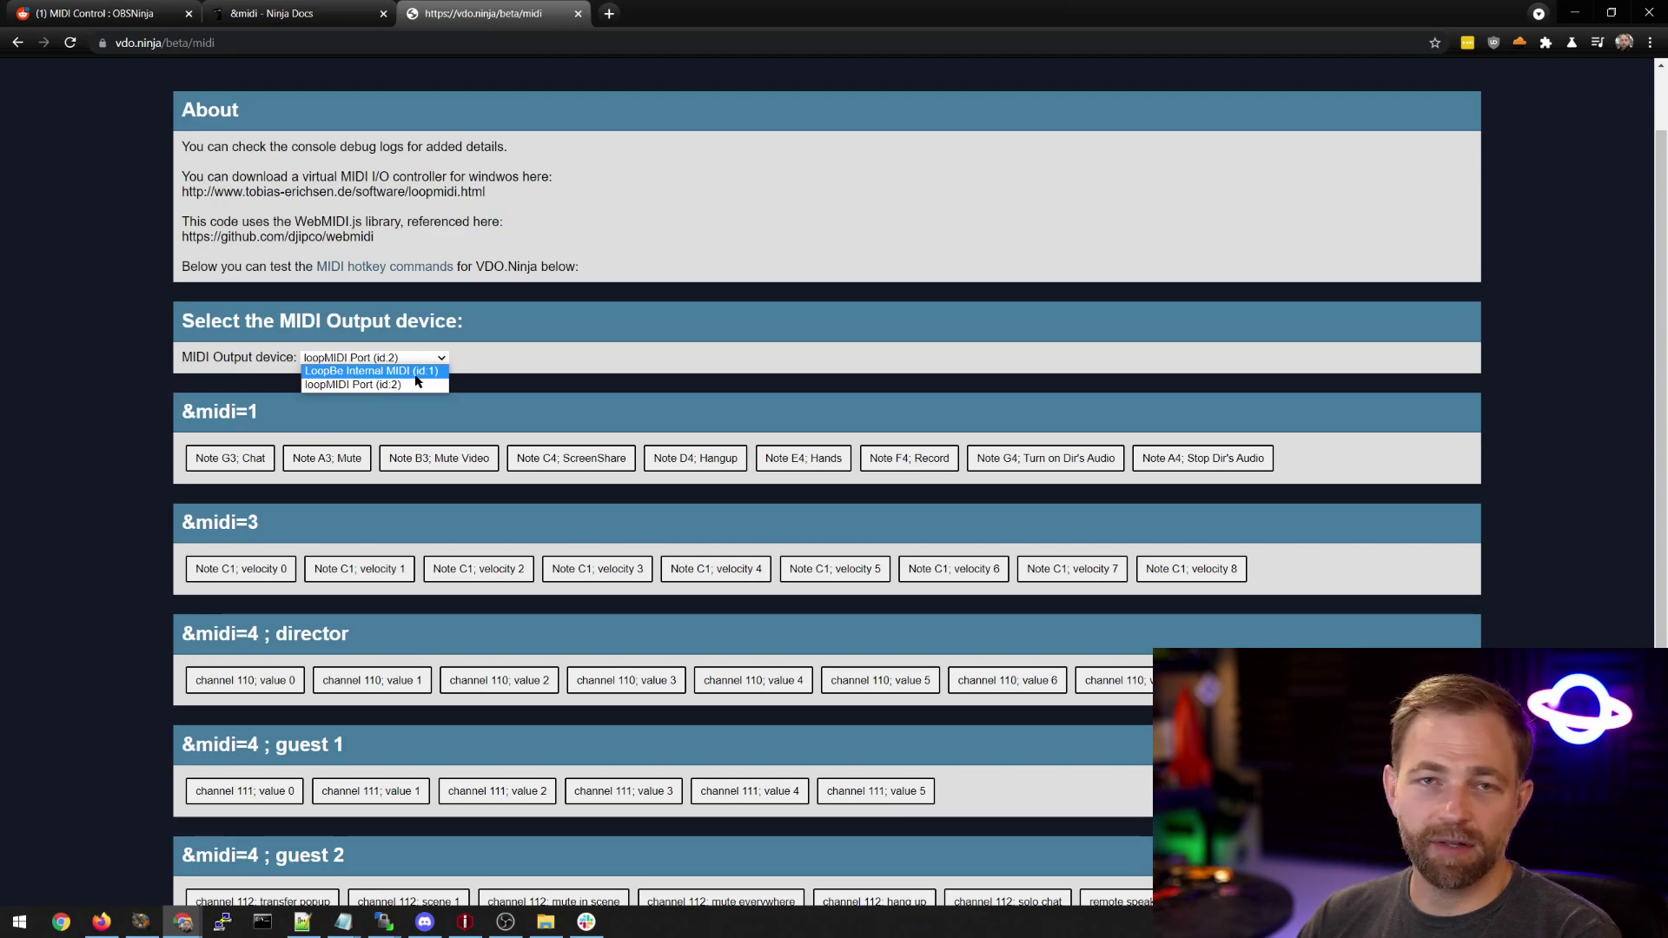
left_click(380, 388)
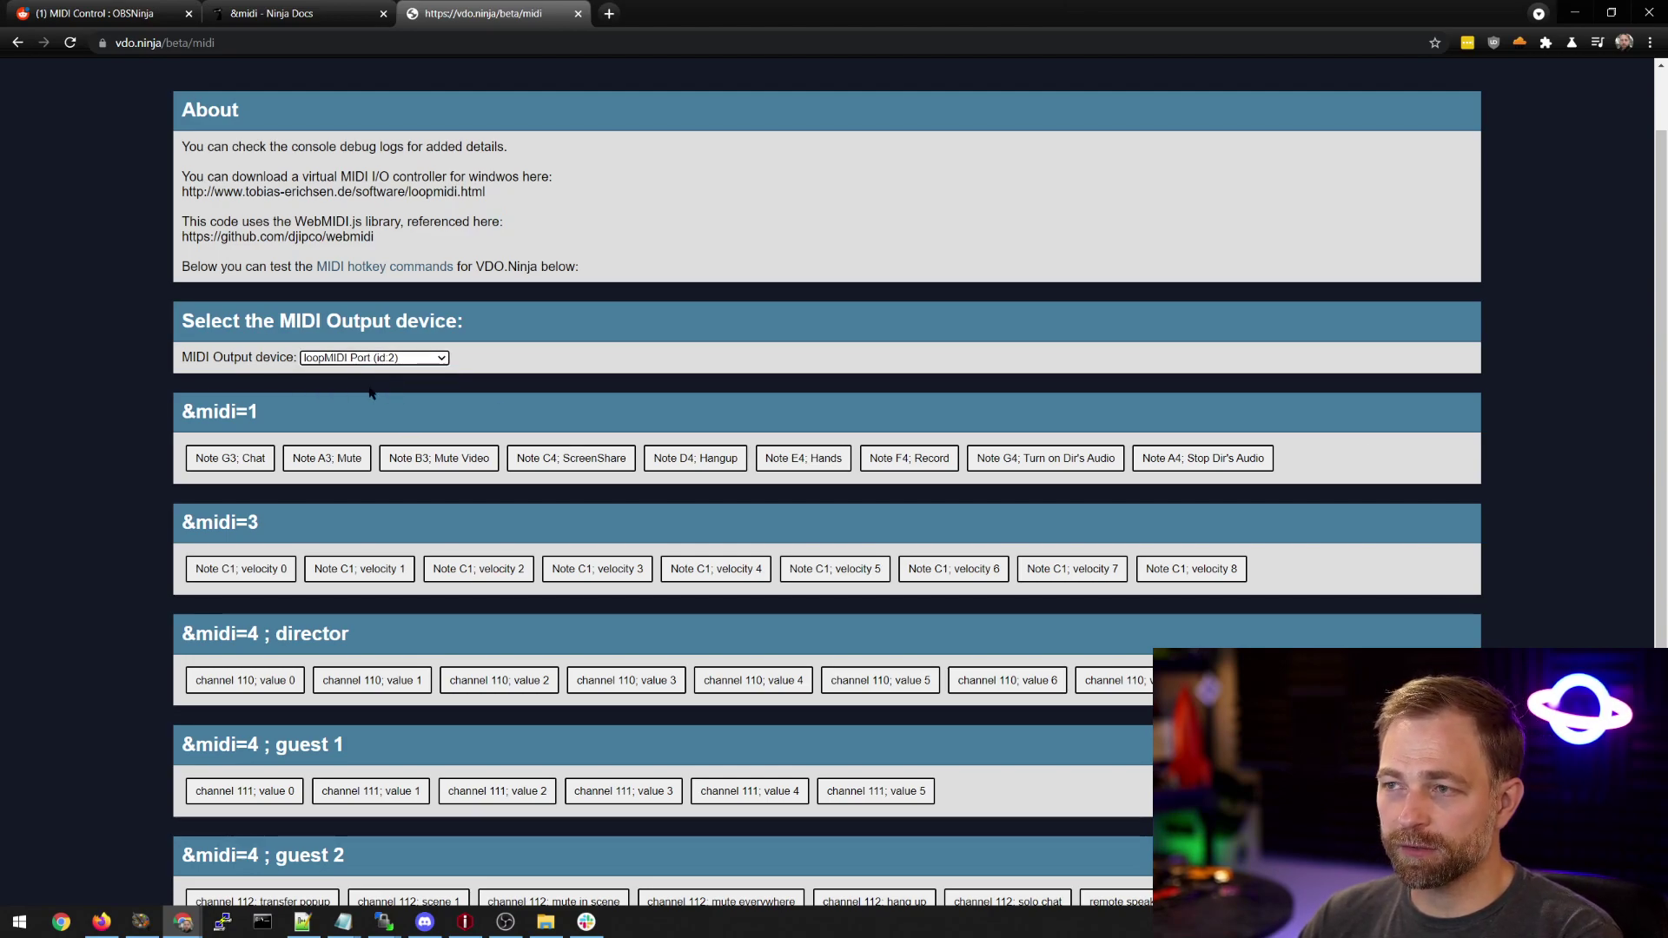
left_click(335, 383)
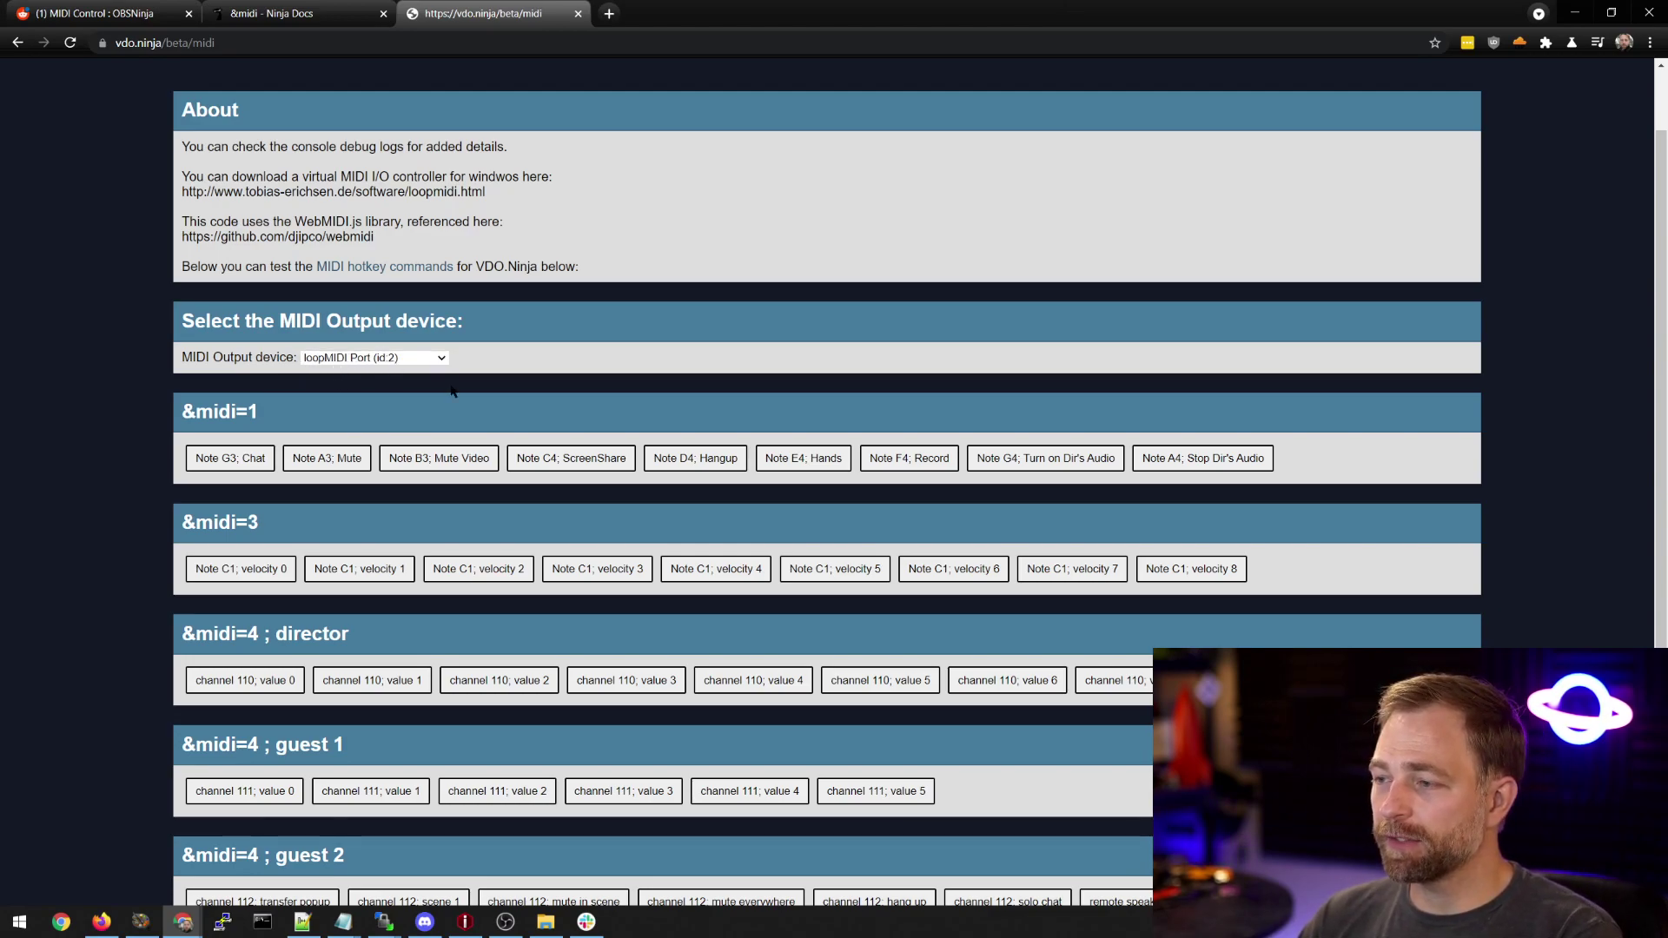
scroll(1284, 466, "down", 2)
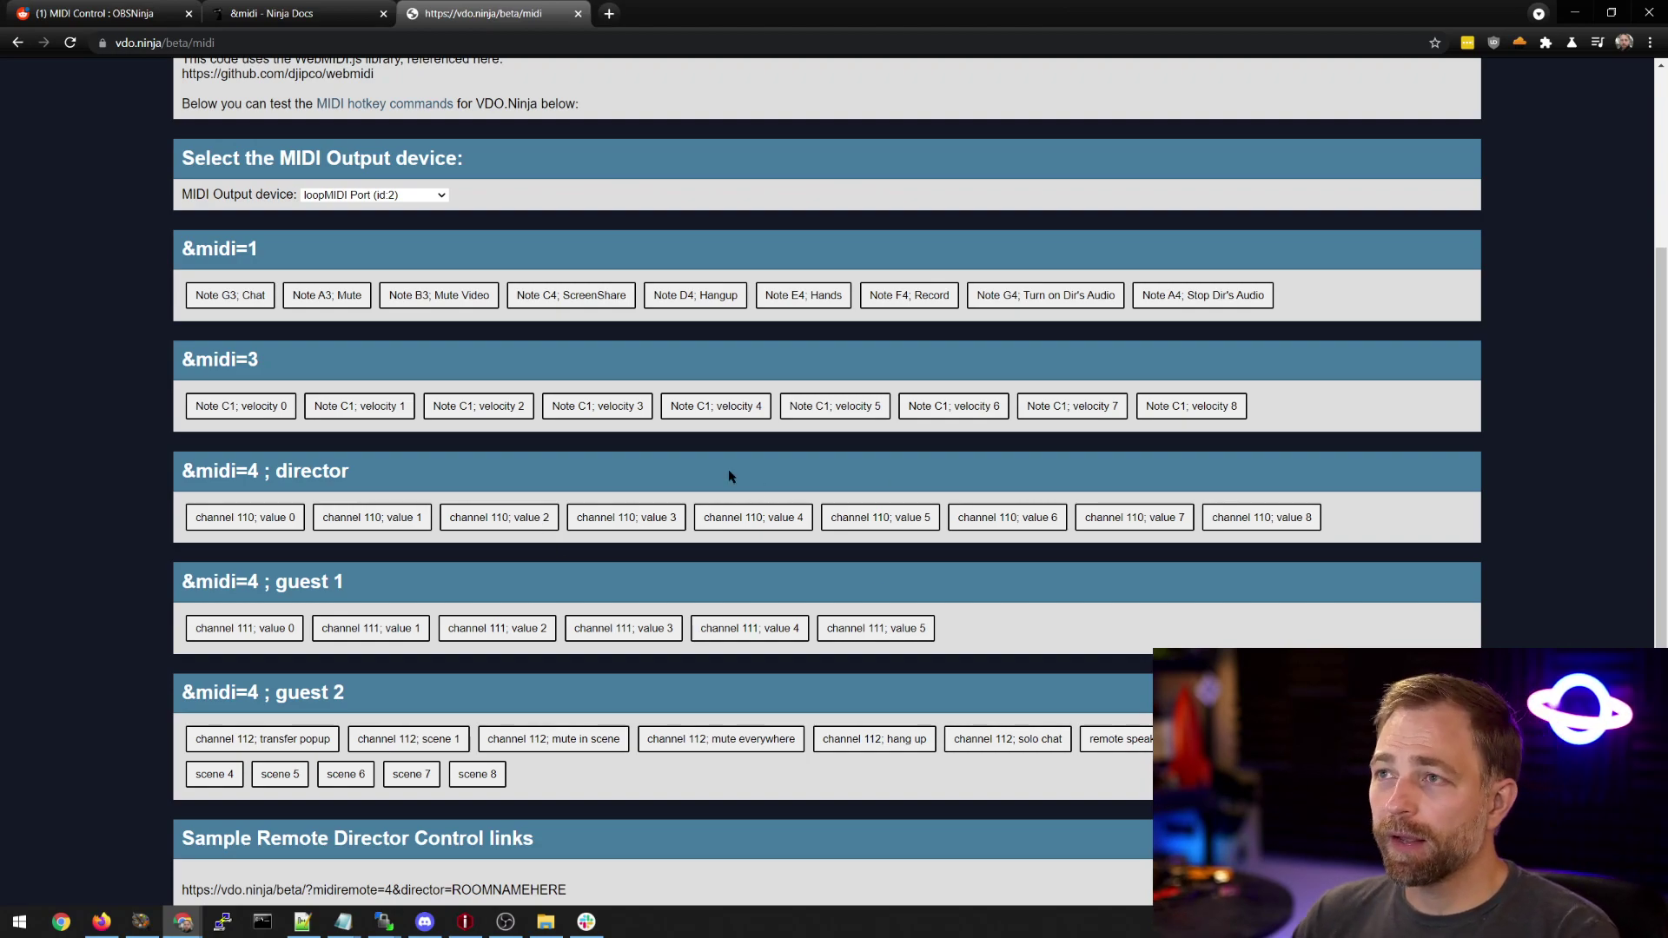
Scroll through the &midi documentation tables to compare them with the test page.
left_click(295, 13)
scroll(529, 468, "up", 8)
scroll(529, 467, "up", 12)
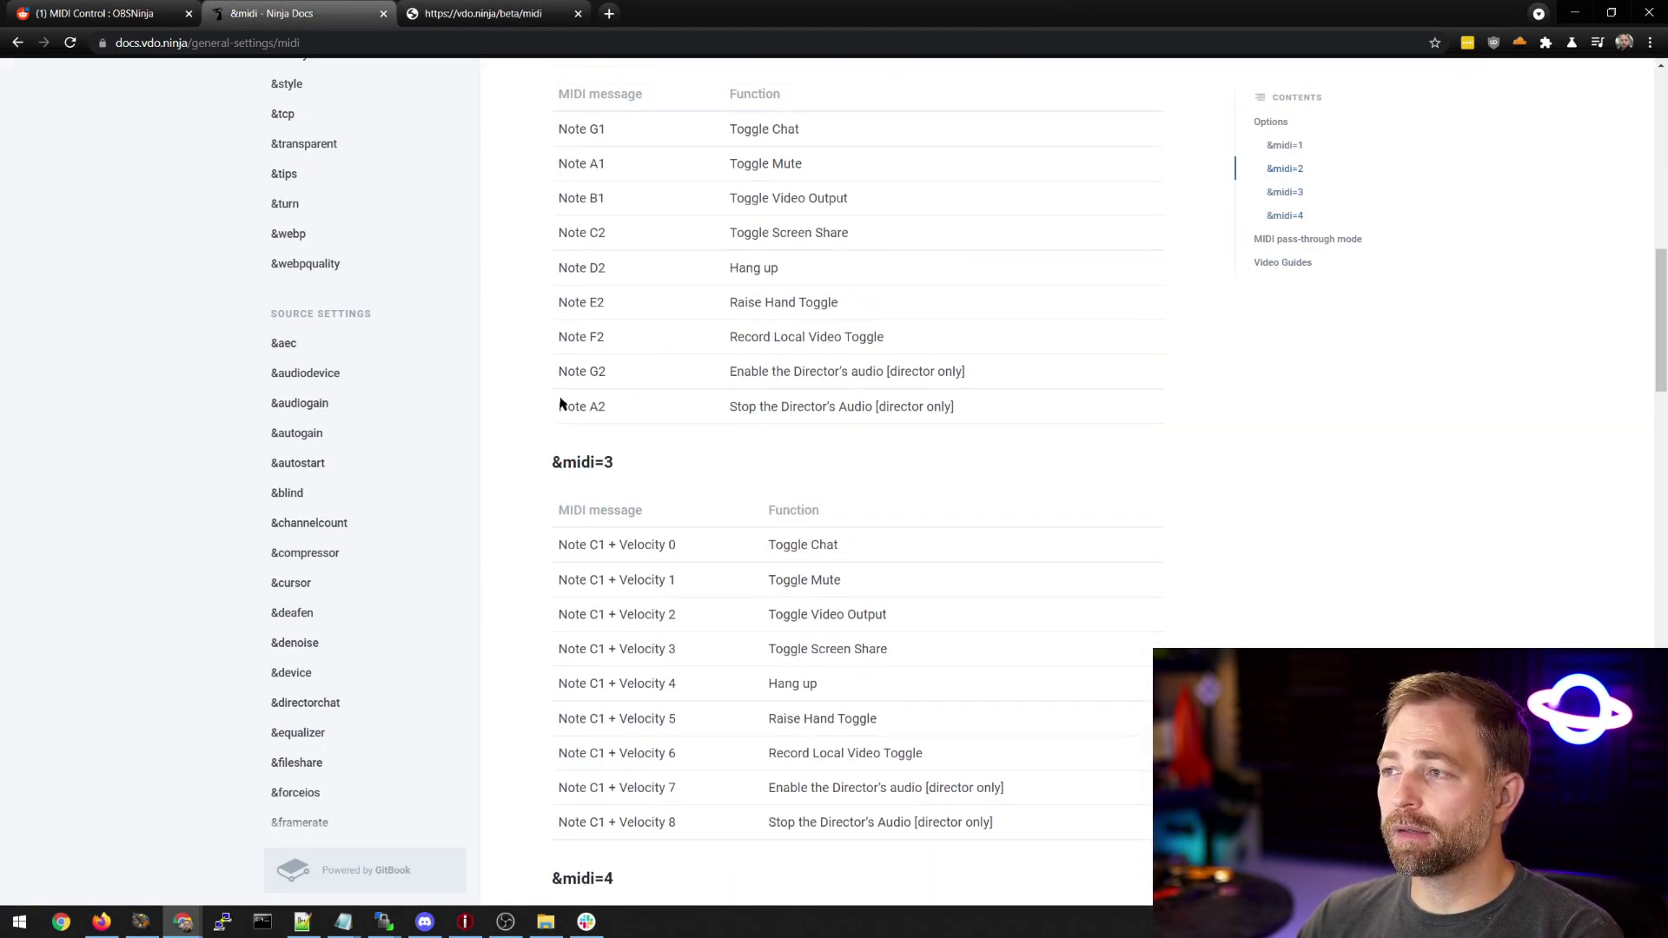
scroll(629, 520, "down", 8)
scroll(629, 520, "down", 6)
scroll(634, 545, "up", 12)
scroll(657, 304, "down", 5)
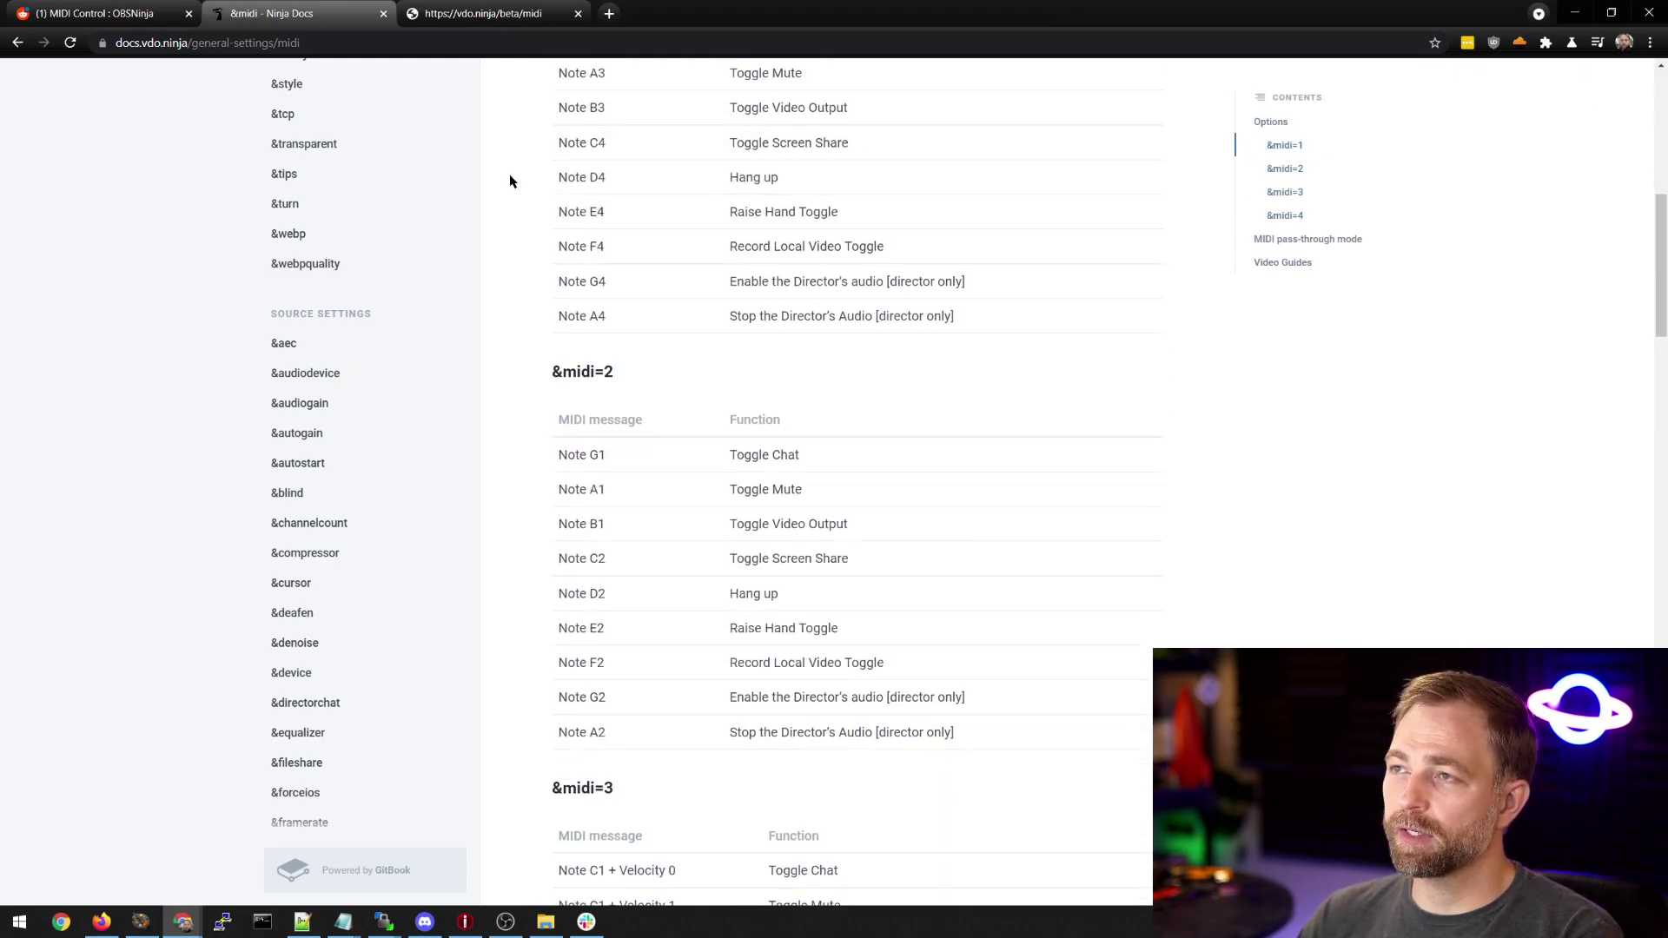
Cross-check the test page buttons against the docs again, then view the Reddit MIDI Control question.
left_click(486, 13)
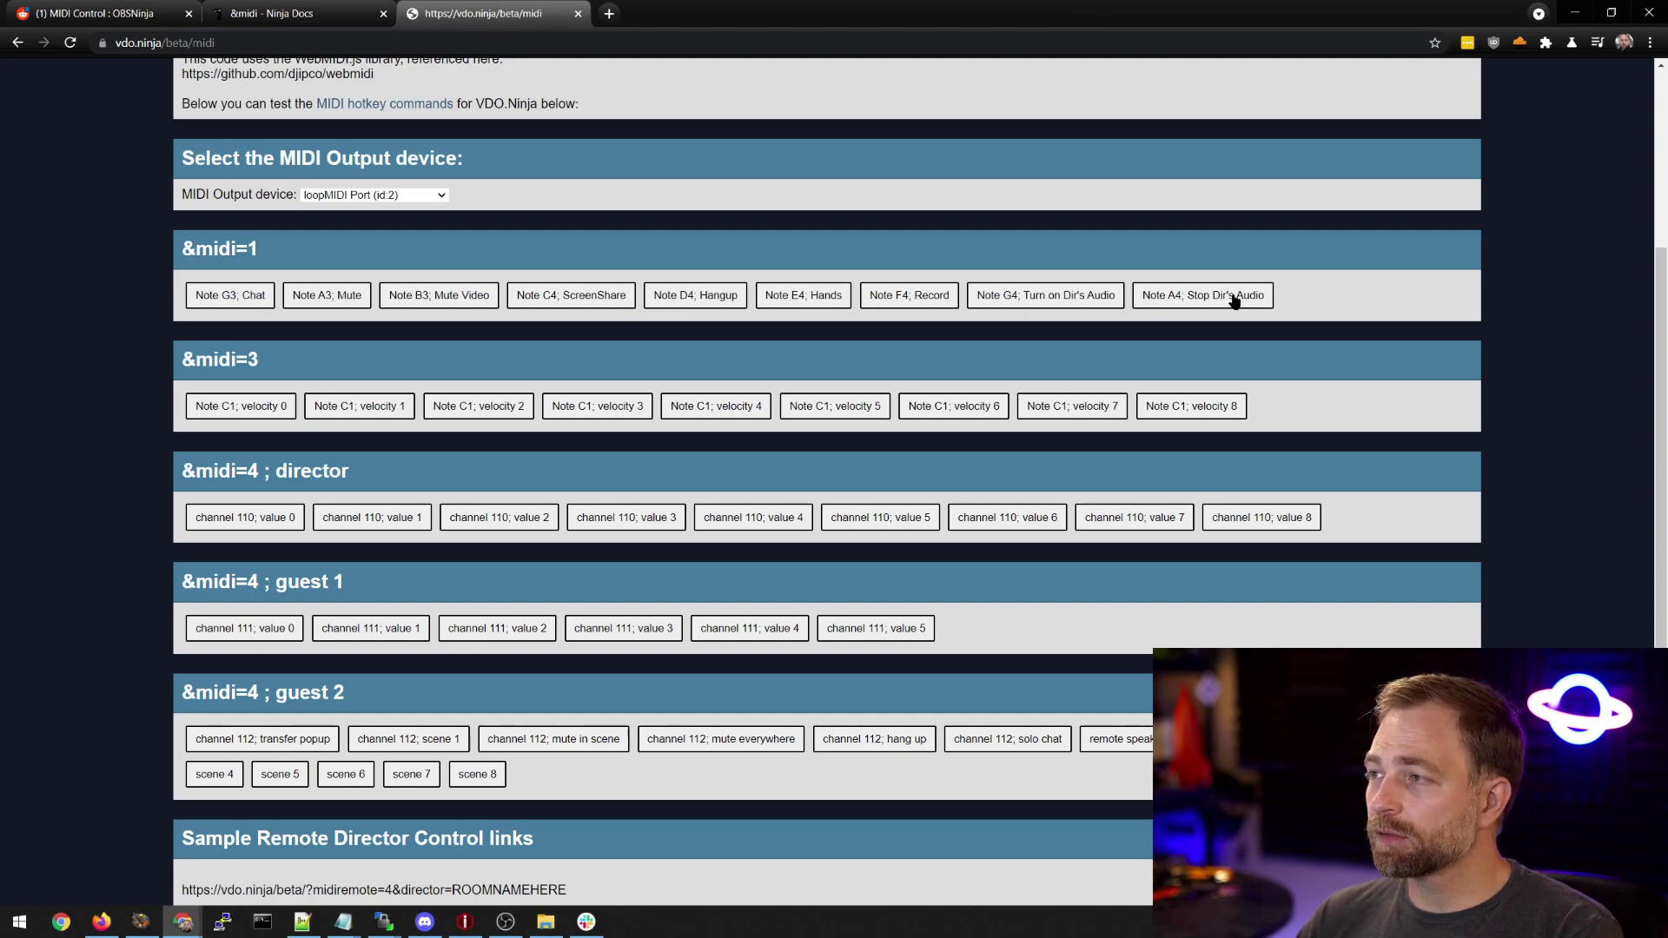
key("ctrl+shift+Tab")
scroll(608, 287, "up", 2)
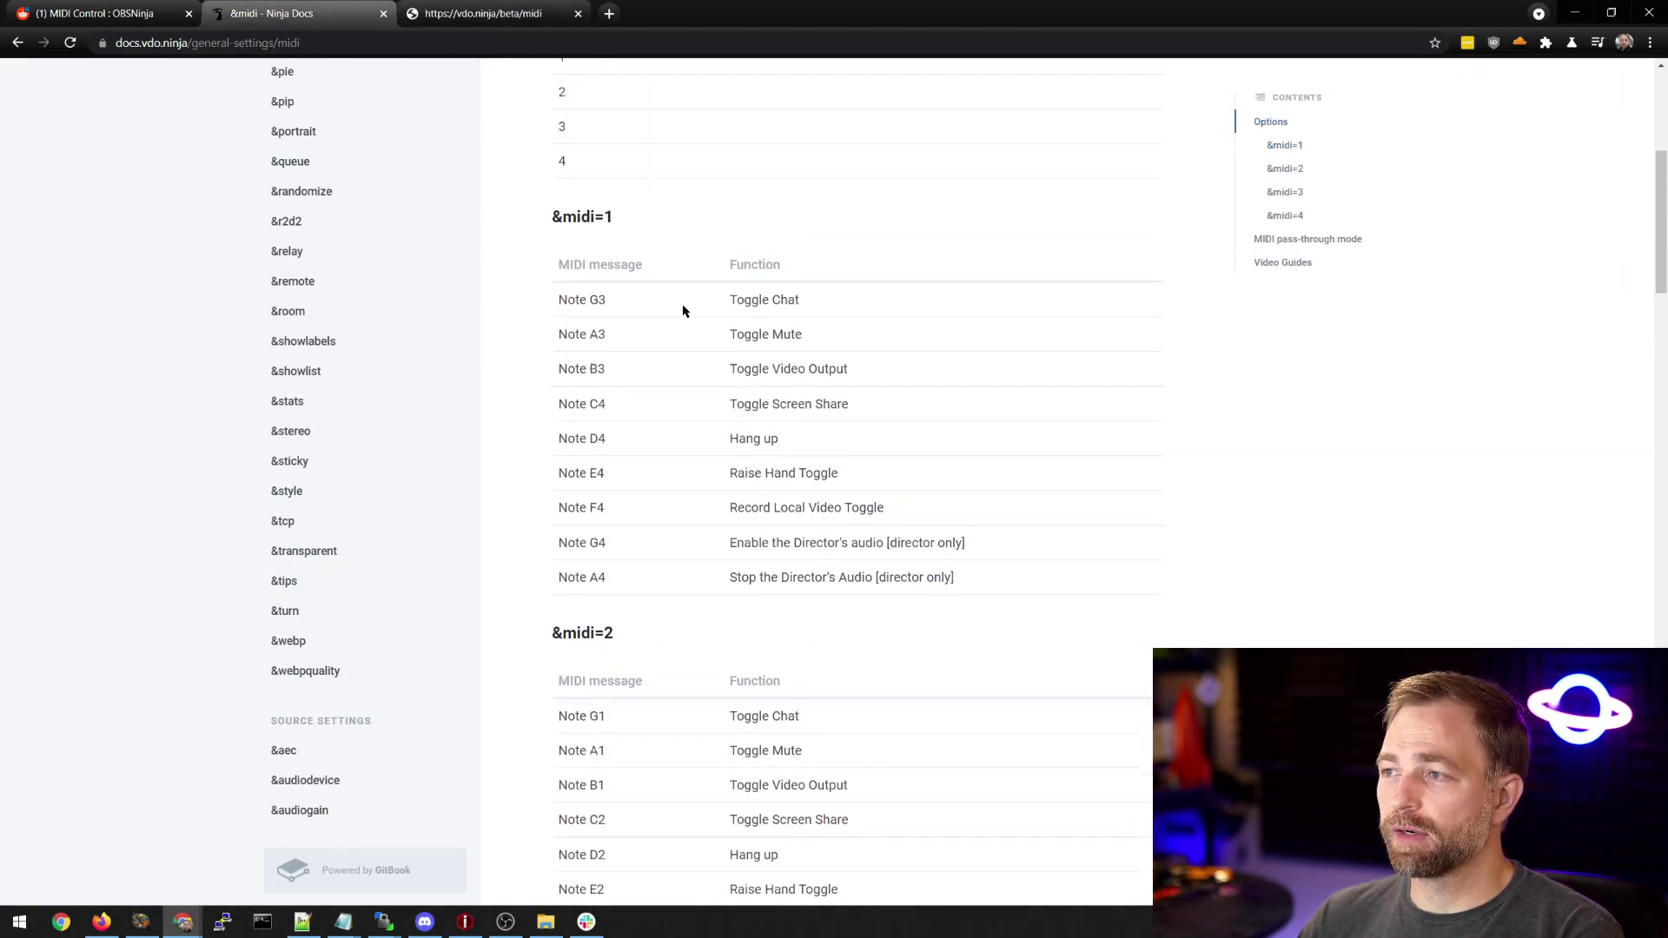
scroll(682, 311, "up", 3)
key("ctrl+Tab")
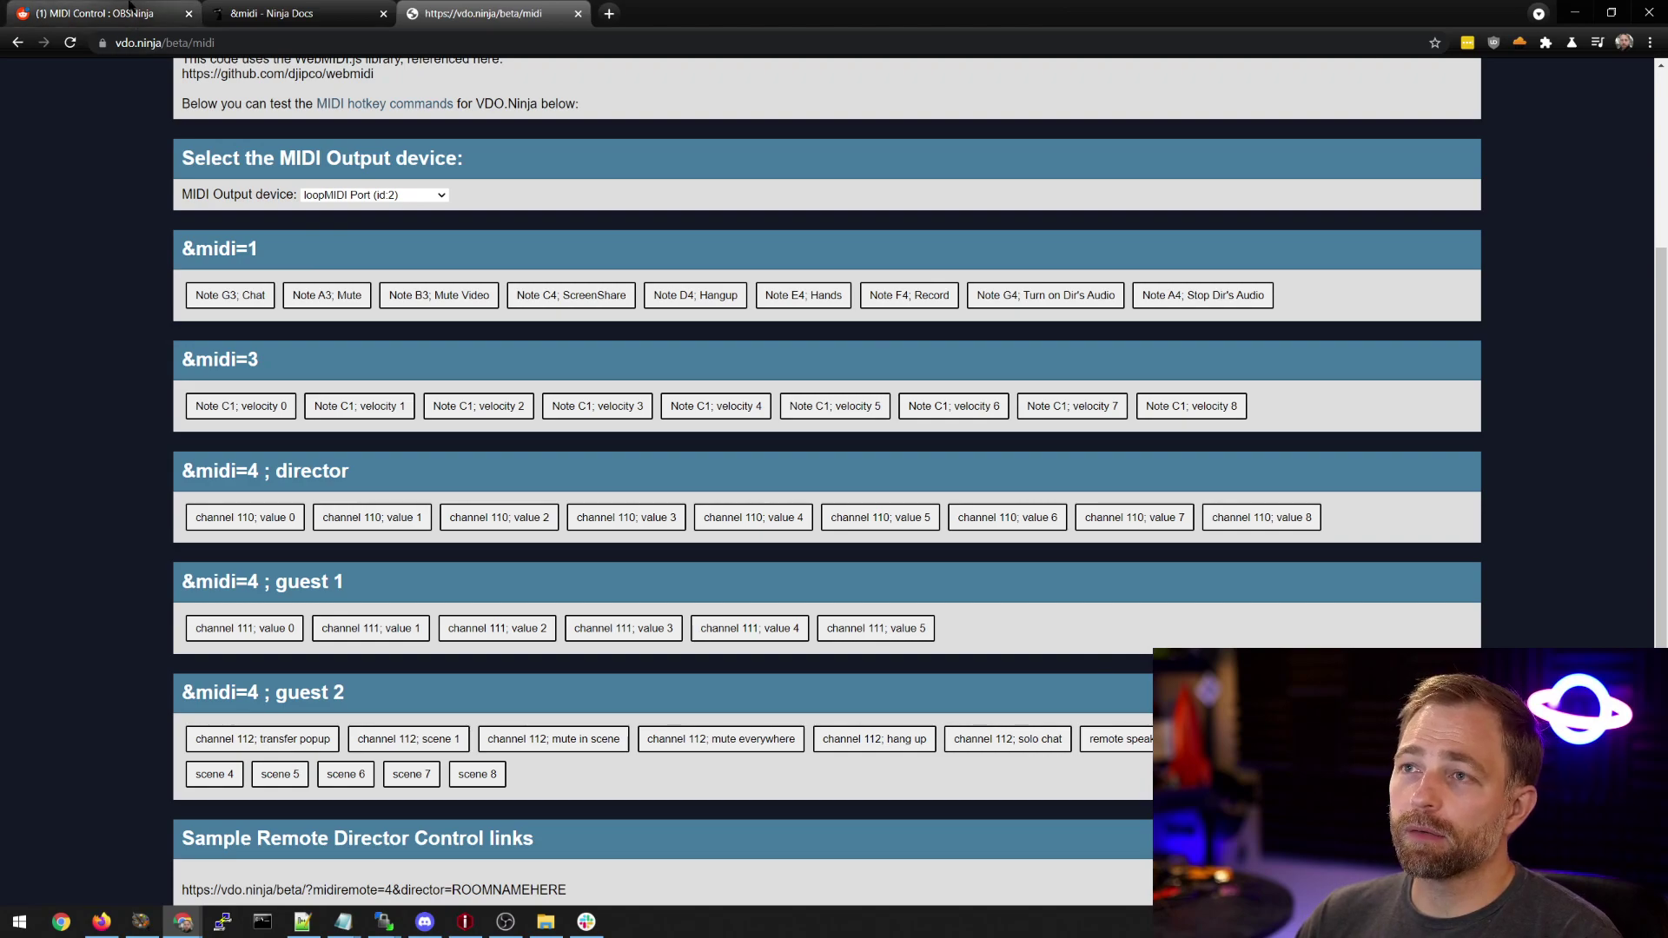
left_click(100, 13)
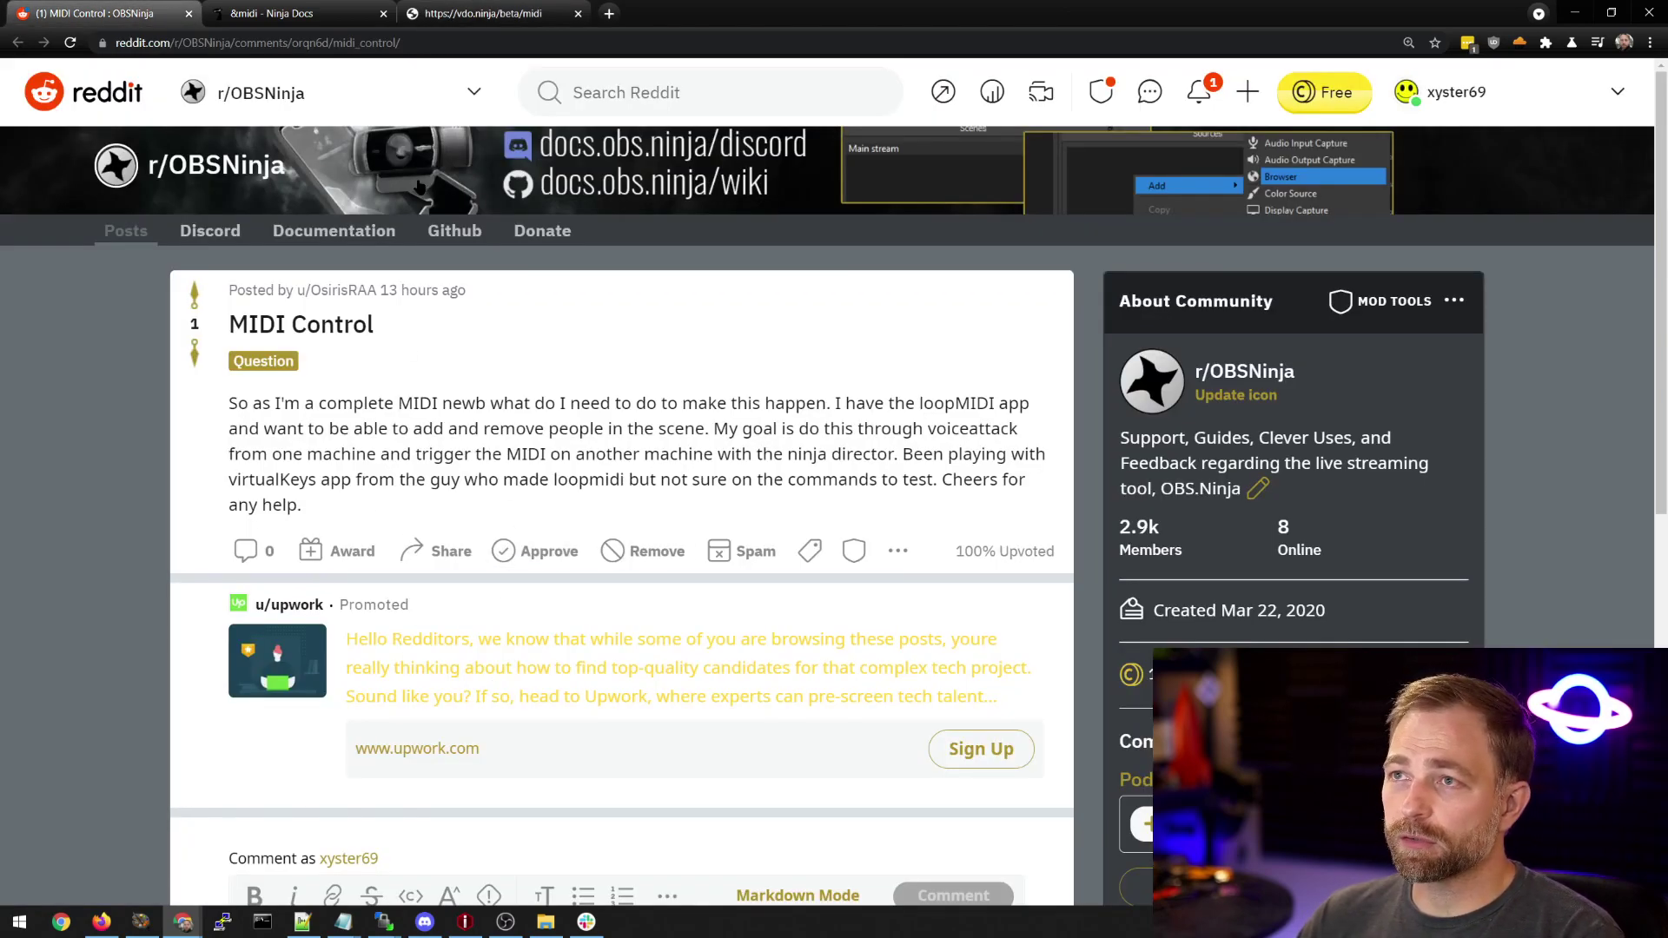
Go back to the MIDI test page and bring both Sample Remote Director Control links into view.
left_click(474, 14)
scroll(606, 327, "down", 1)
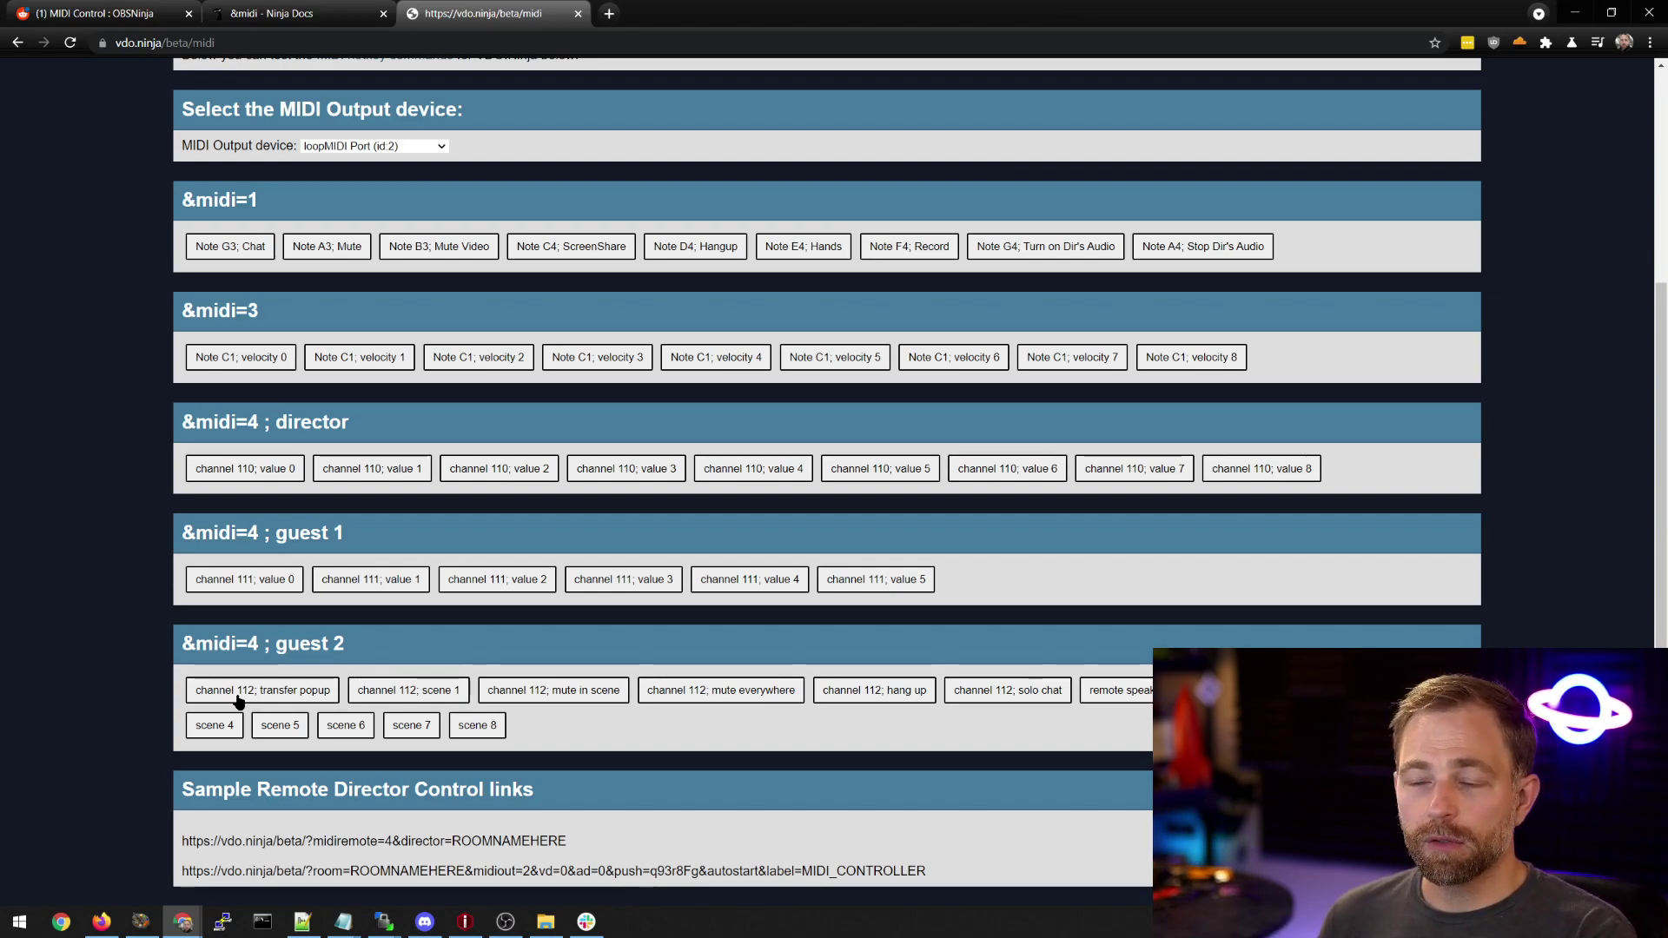
Right-click the left side of the MIDI test page to bring up Chrome's context menu.
right_click(171, 692)
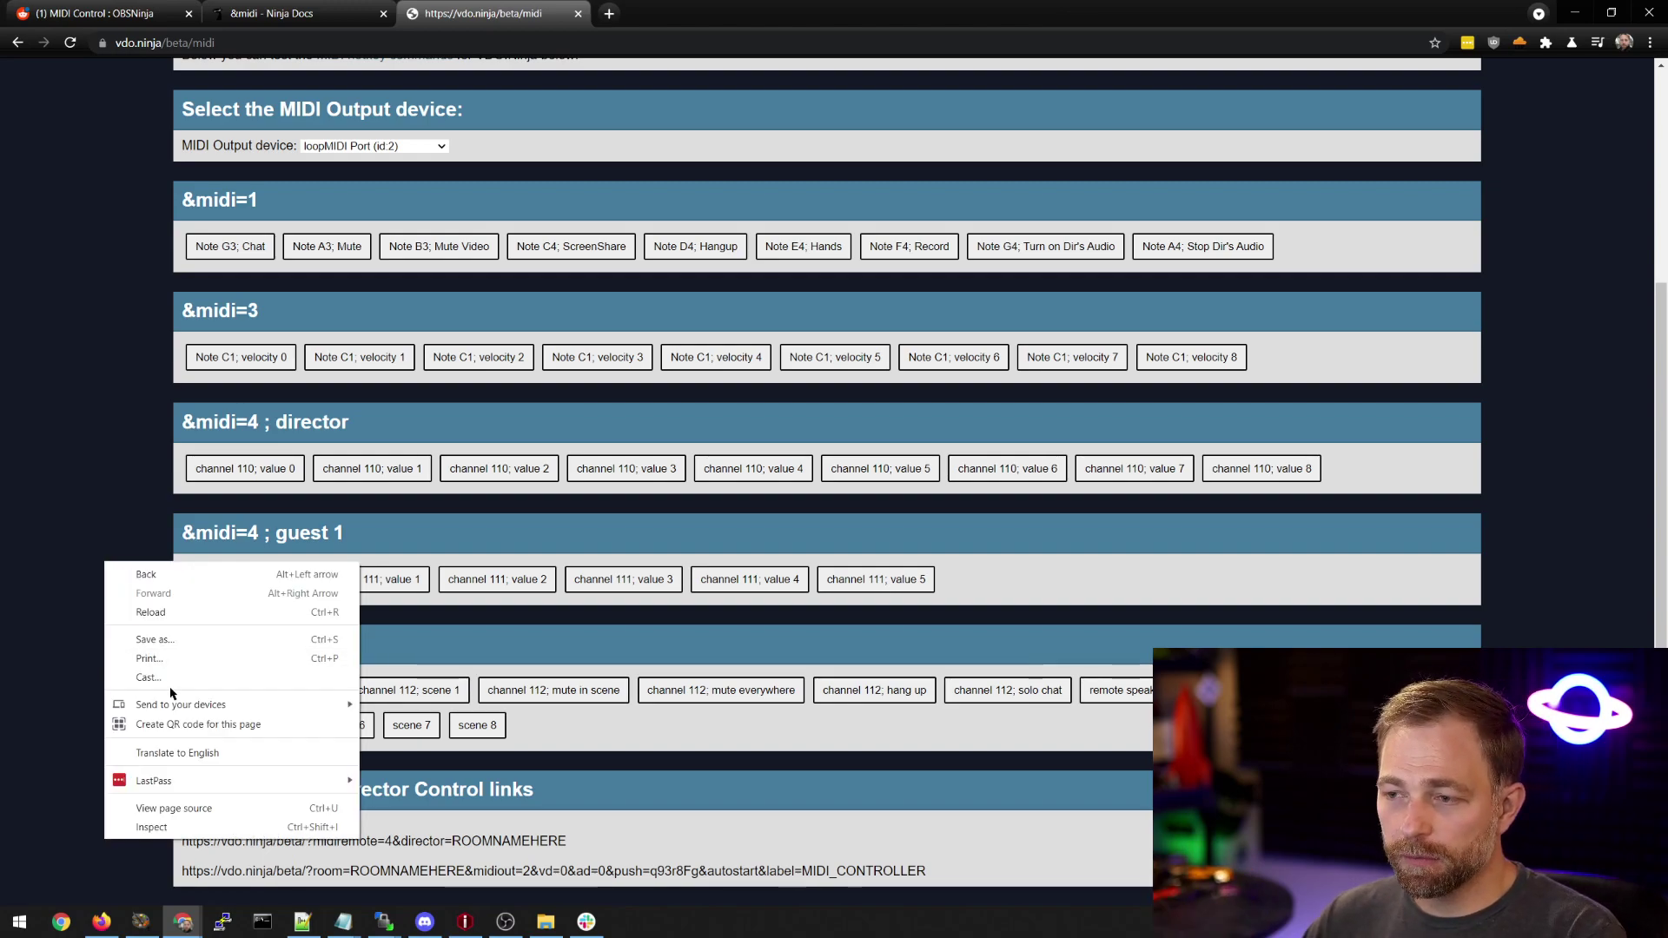
Inspect the MIDI test page's source for the channel button code, then close the source view.
left_click(178, 807)
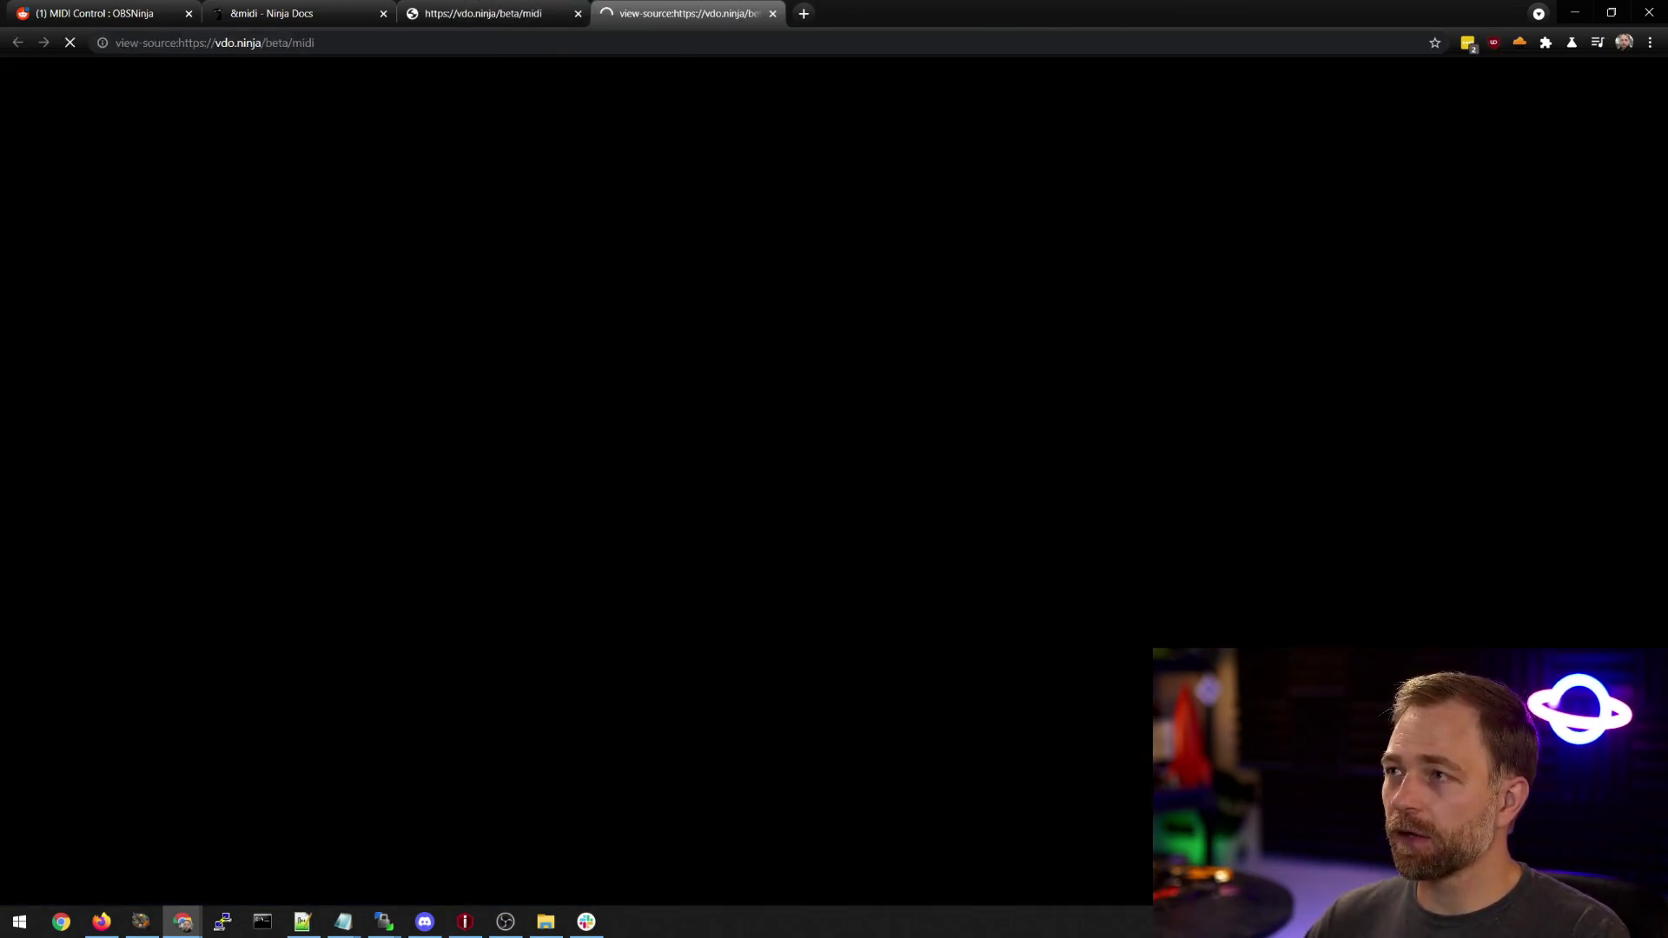
scroll(526, 429, "down", 20)
scroll(526, 435, "down", 14)
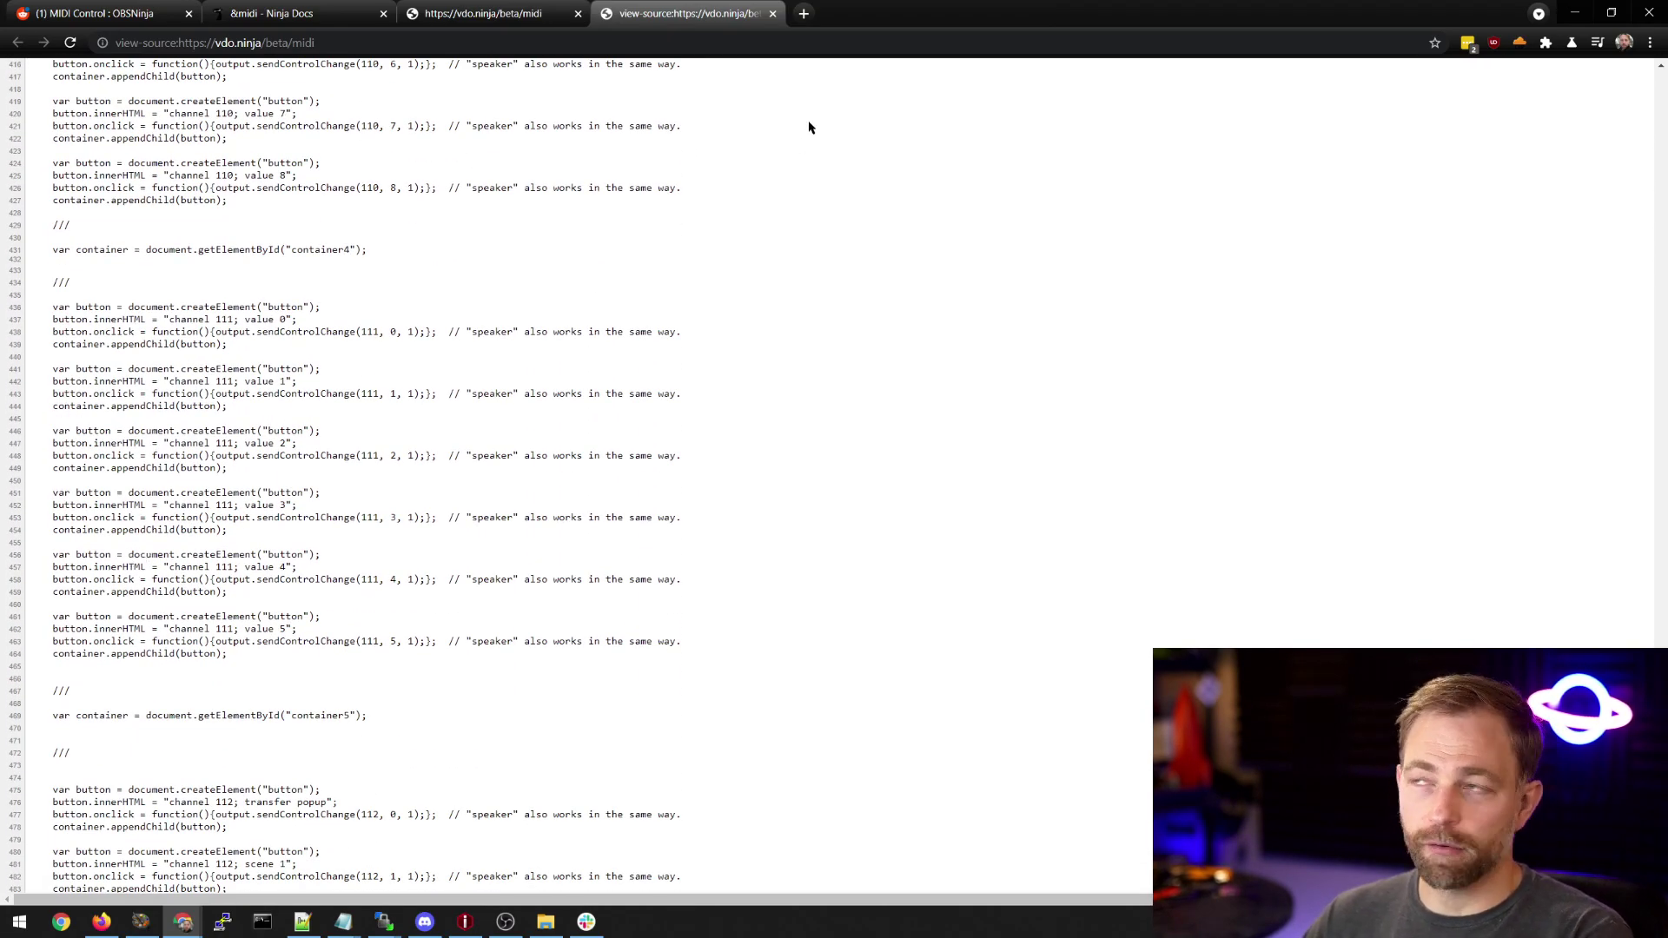
left_click(772, 13)
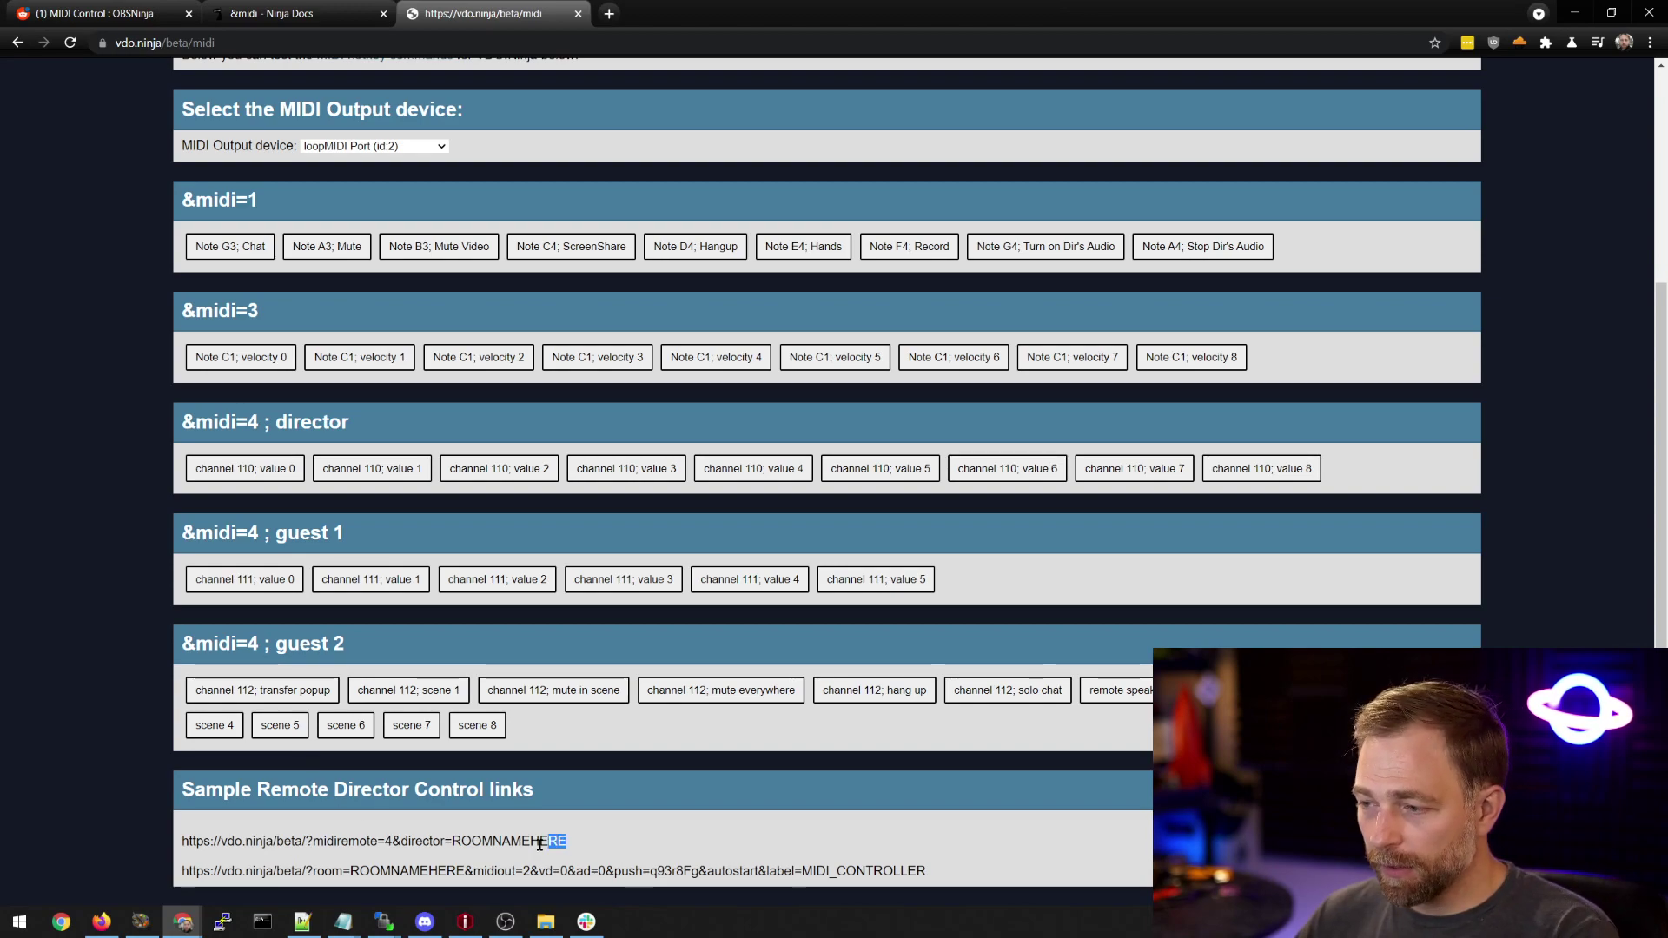
Load the first sample midiremote=4 link in a new tab to open the ROOMNAMEHERE director room.
left_click_drag(566, 841, 187, 832)
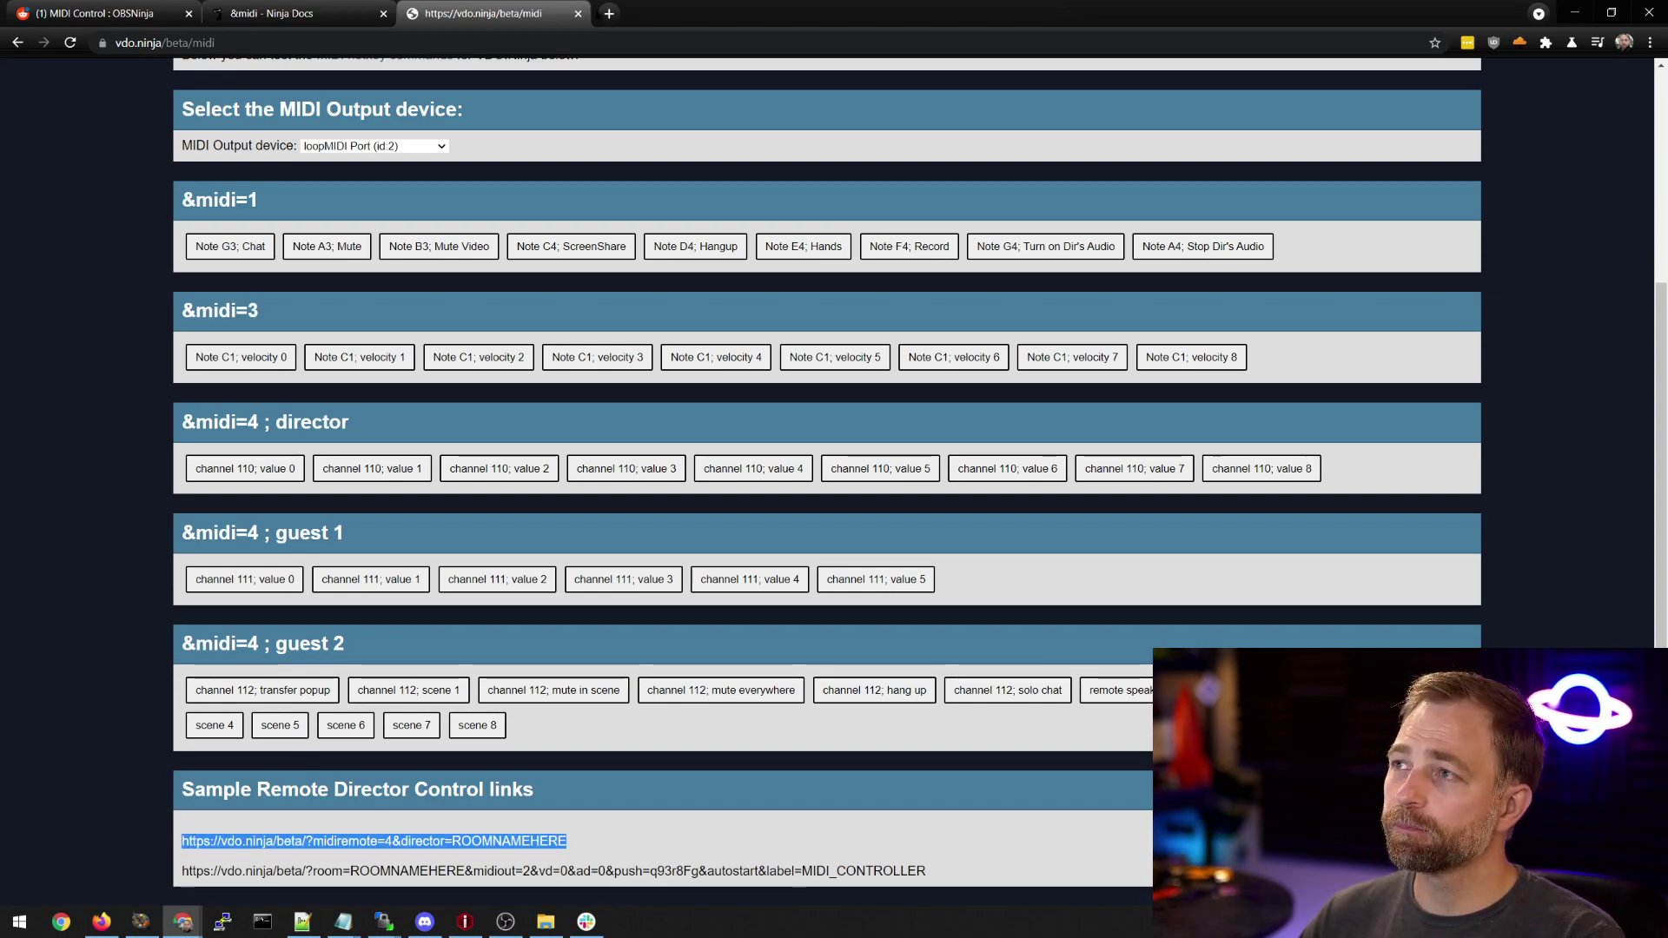
key("ctrl+c")
key("ctrl+t")
key("ctrl+v")
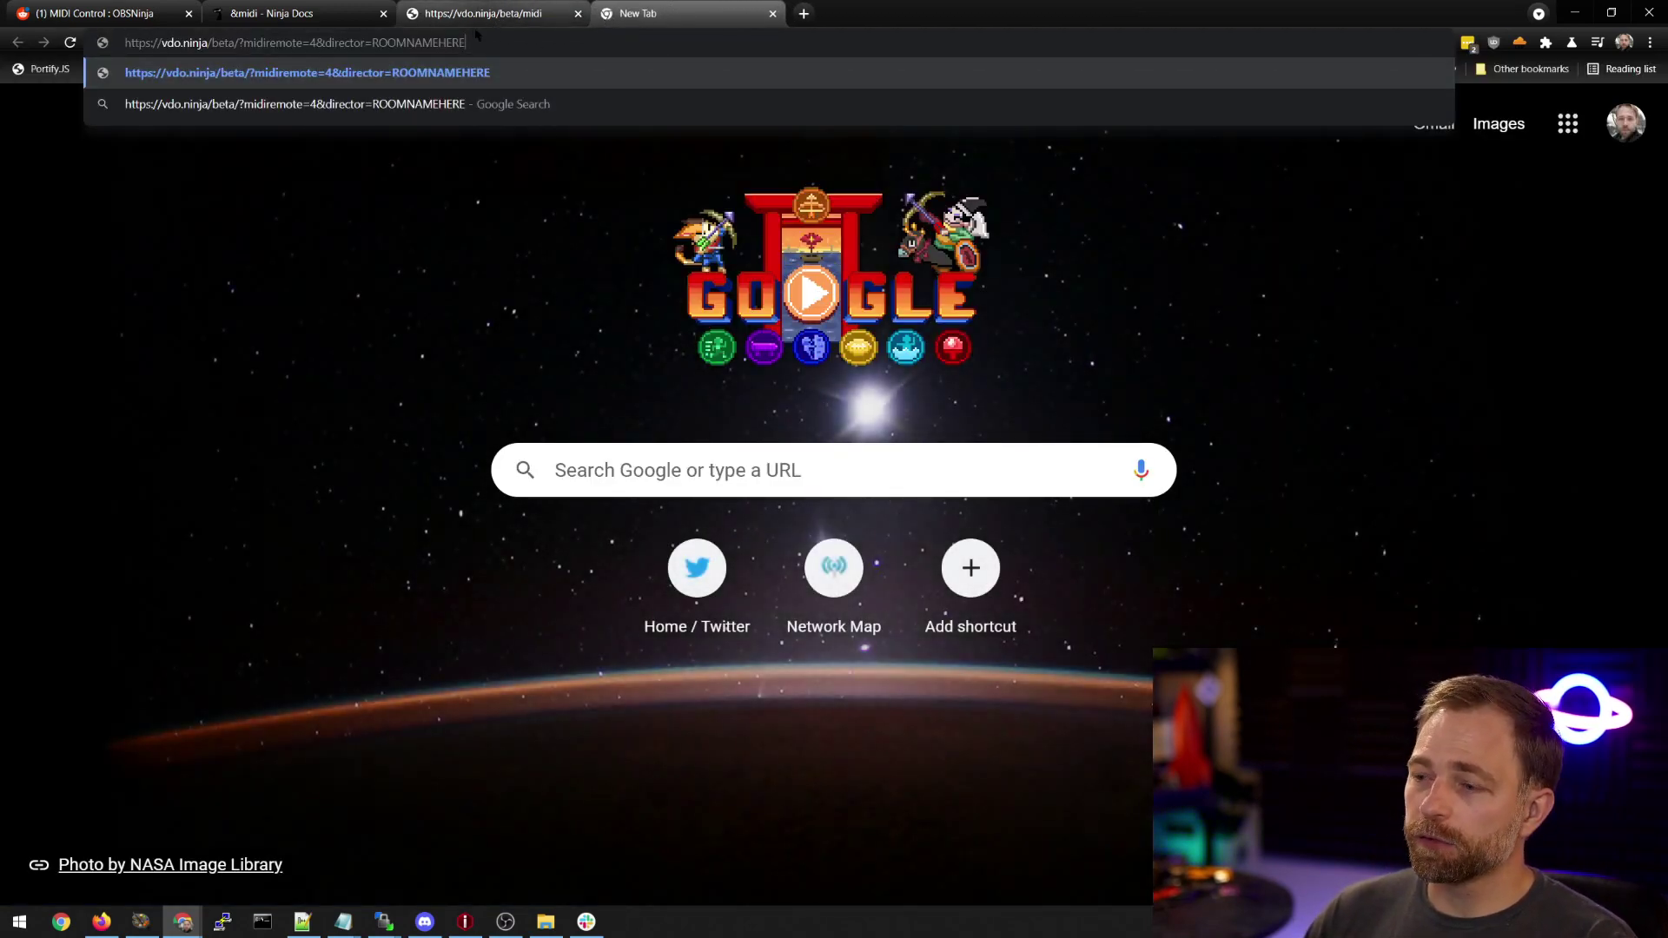
double_click(272, 42)
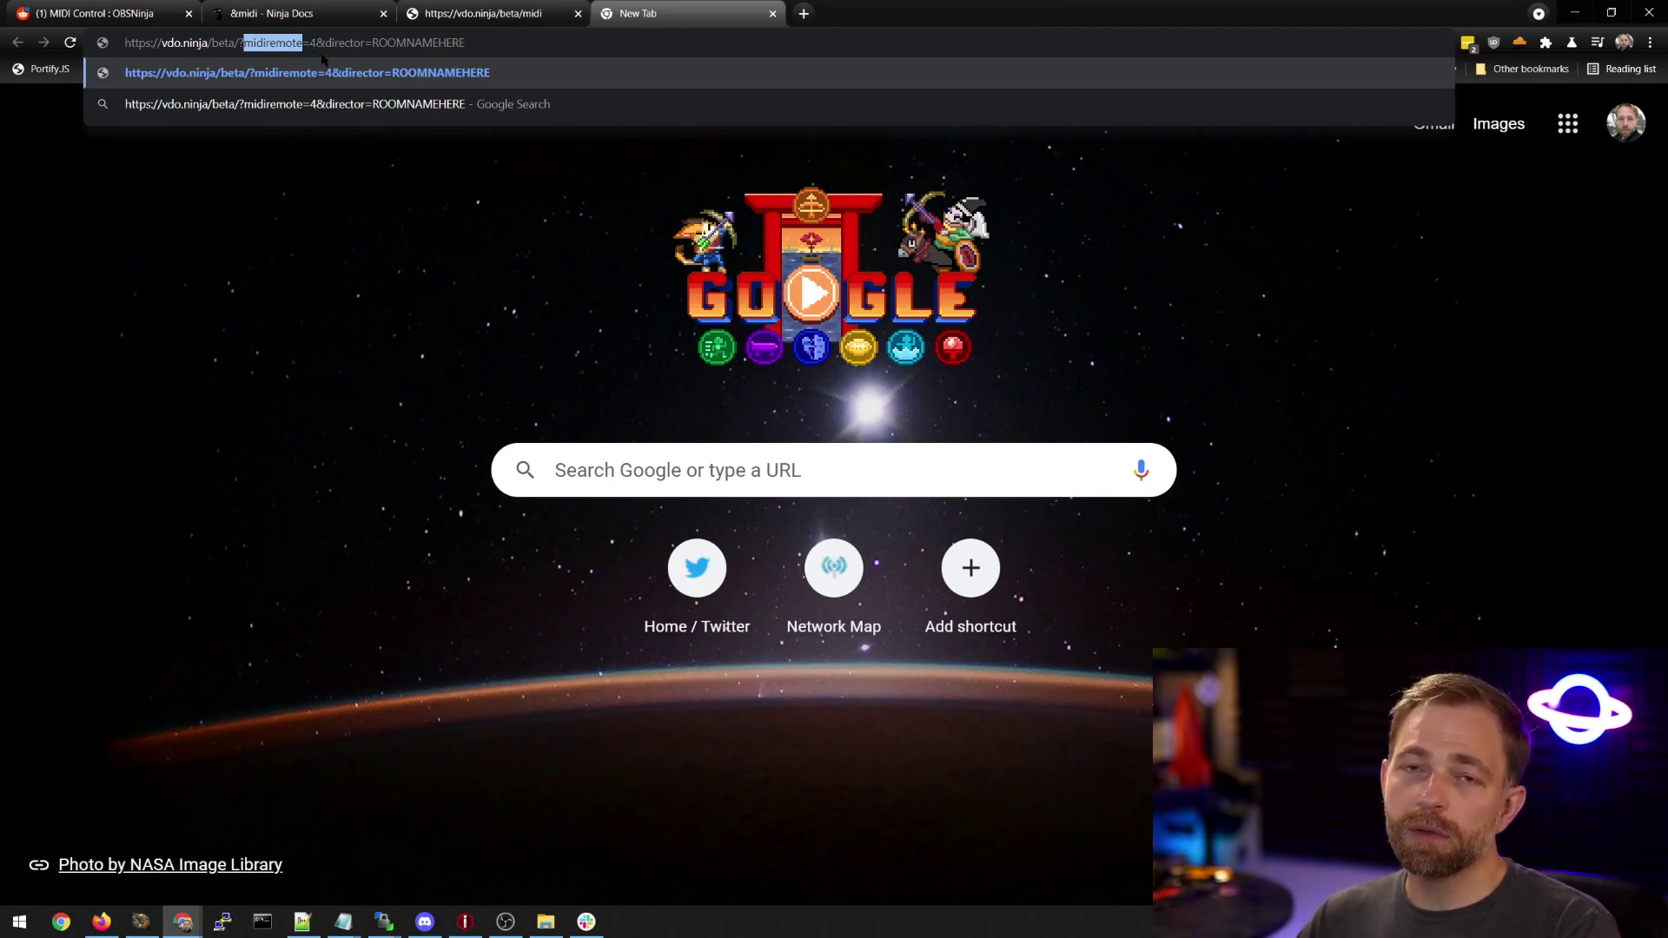
left_click(286, 14)
left_click(486, 13)
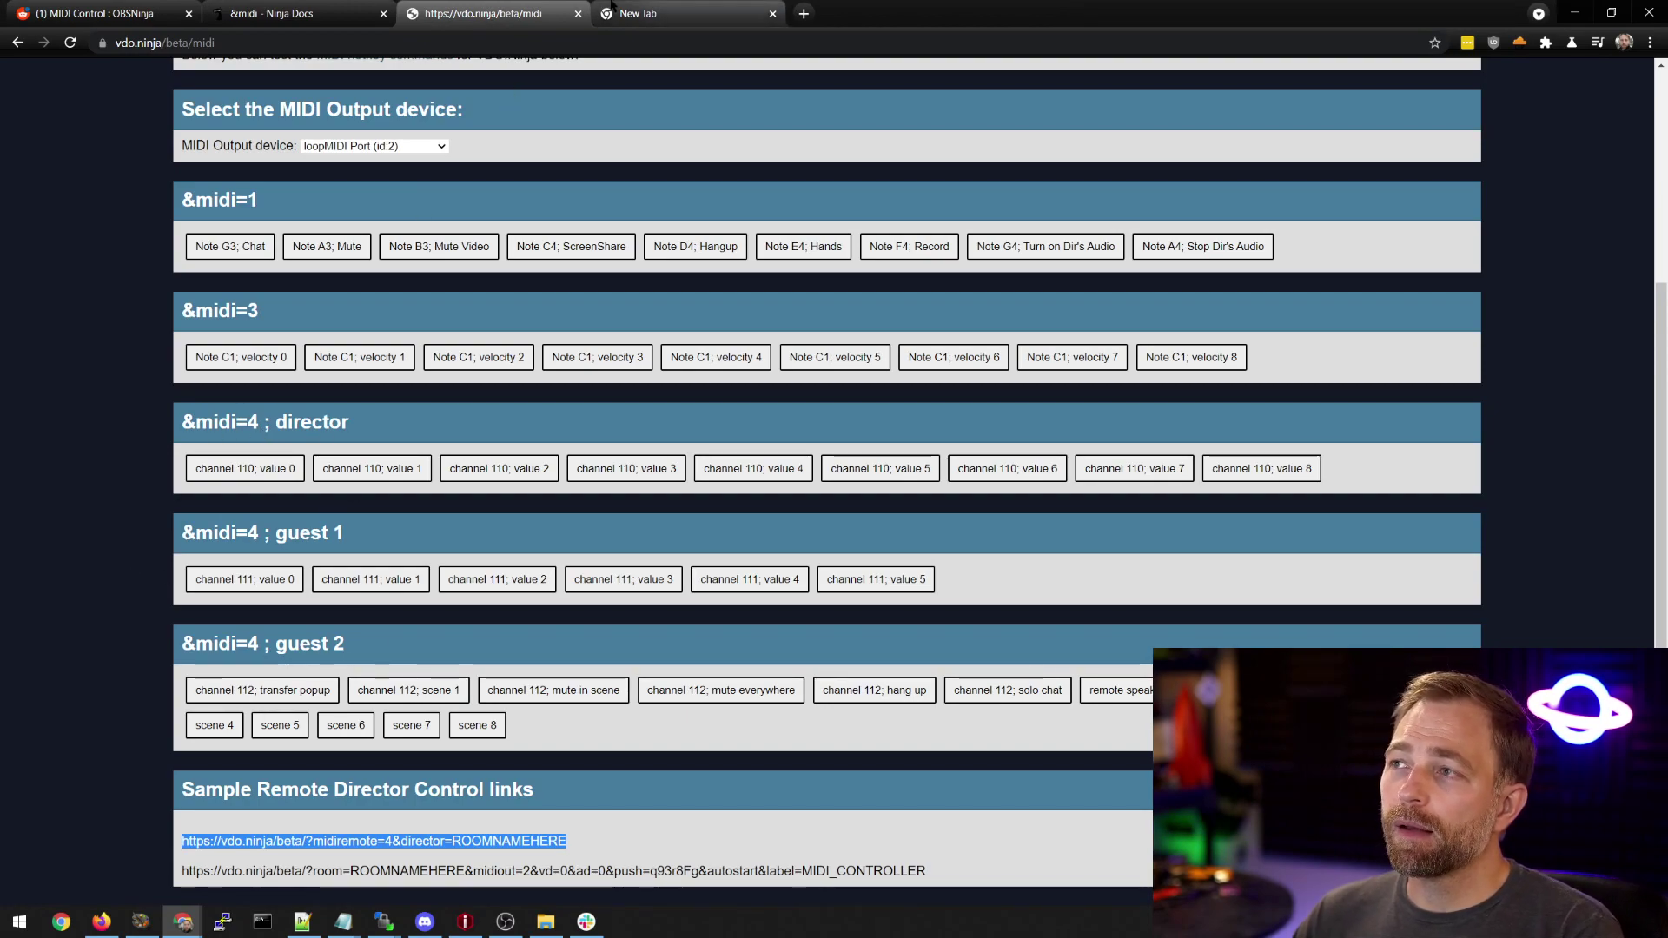
left_click(643, 13)
key("ctrl+v")
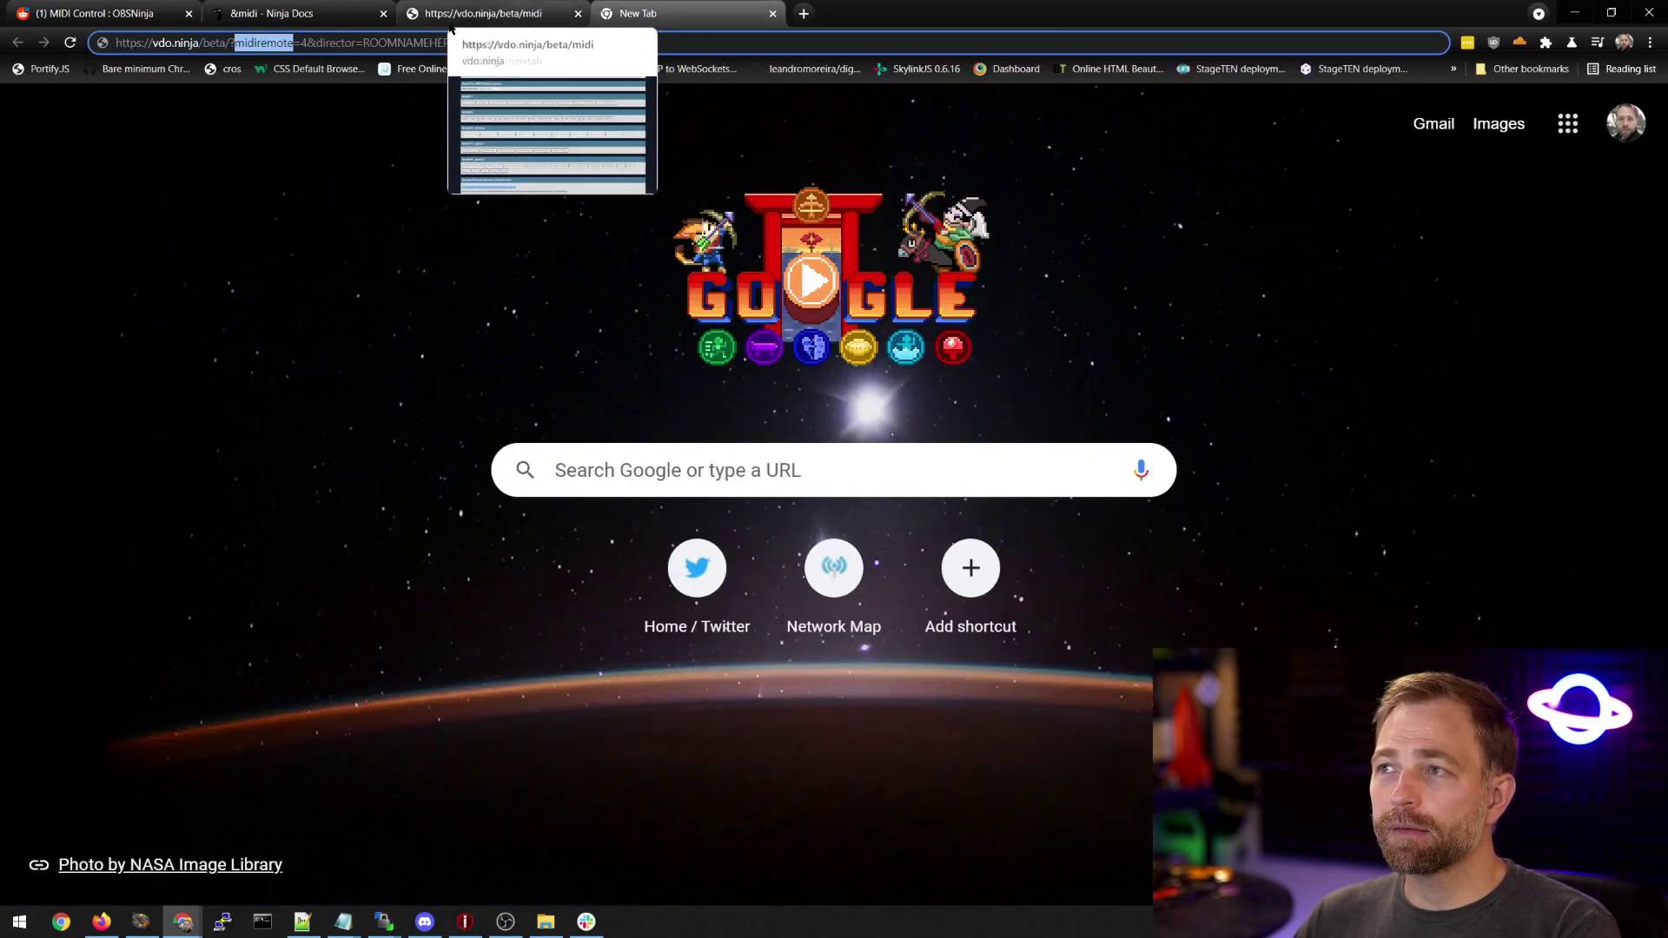
key("Return")
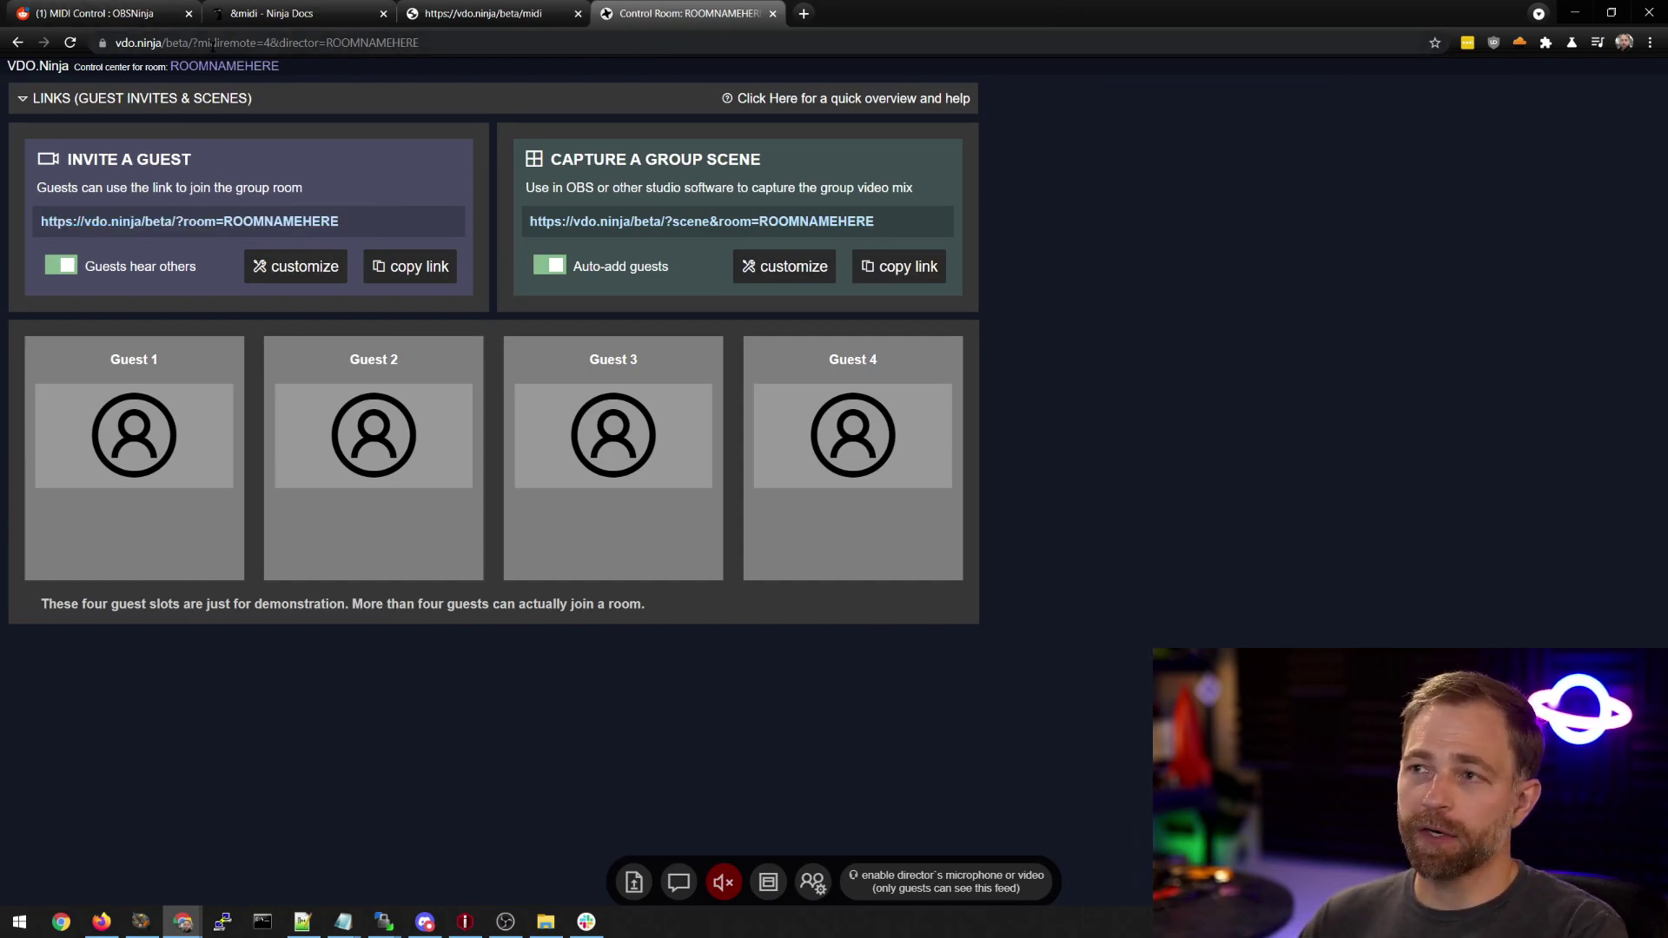
Load the second sample MIDI_CONTROLLER link (midiout=2) in a new tab to join ROOMNAMEHERE.
left_click(489, 15)
left_click_drag(934, 871, 178, 873)
left_click(803, 13)
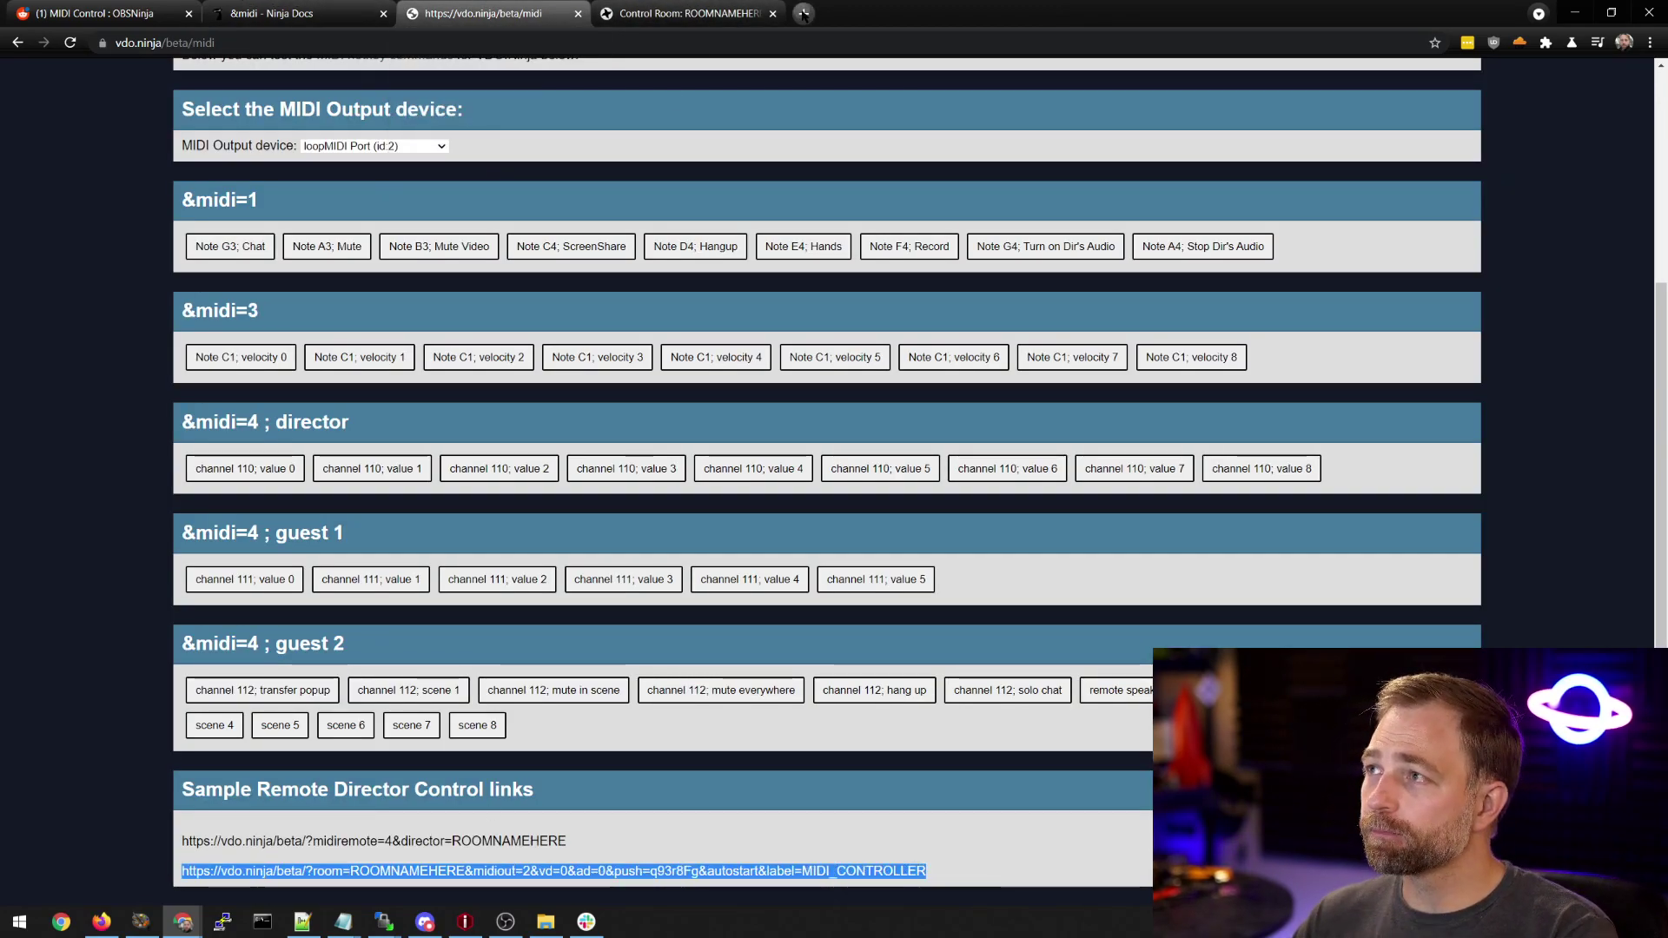
key("ctrl+v")
key("Return")
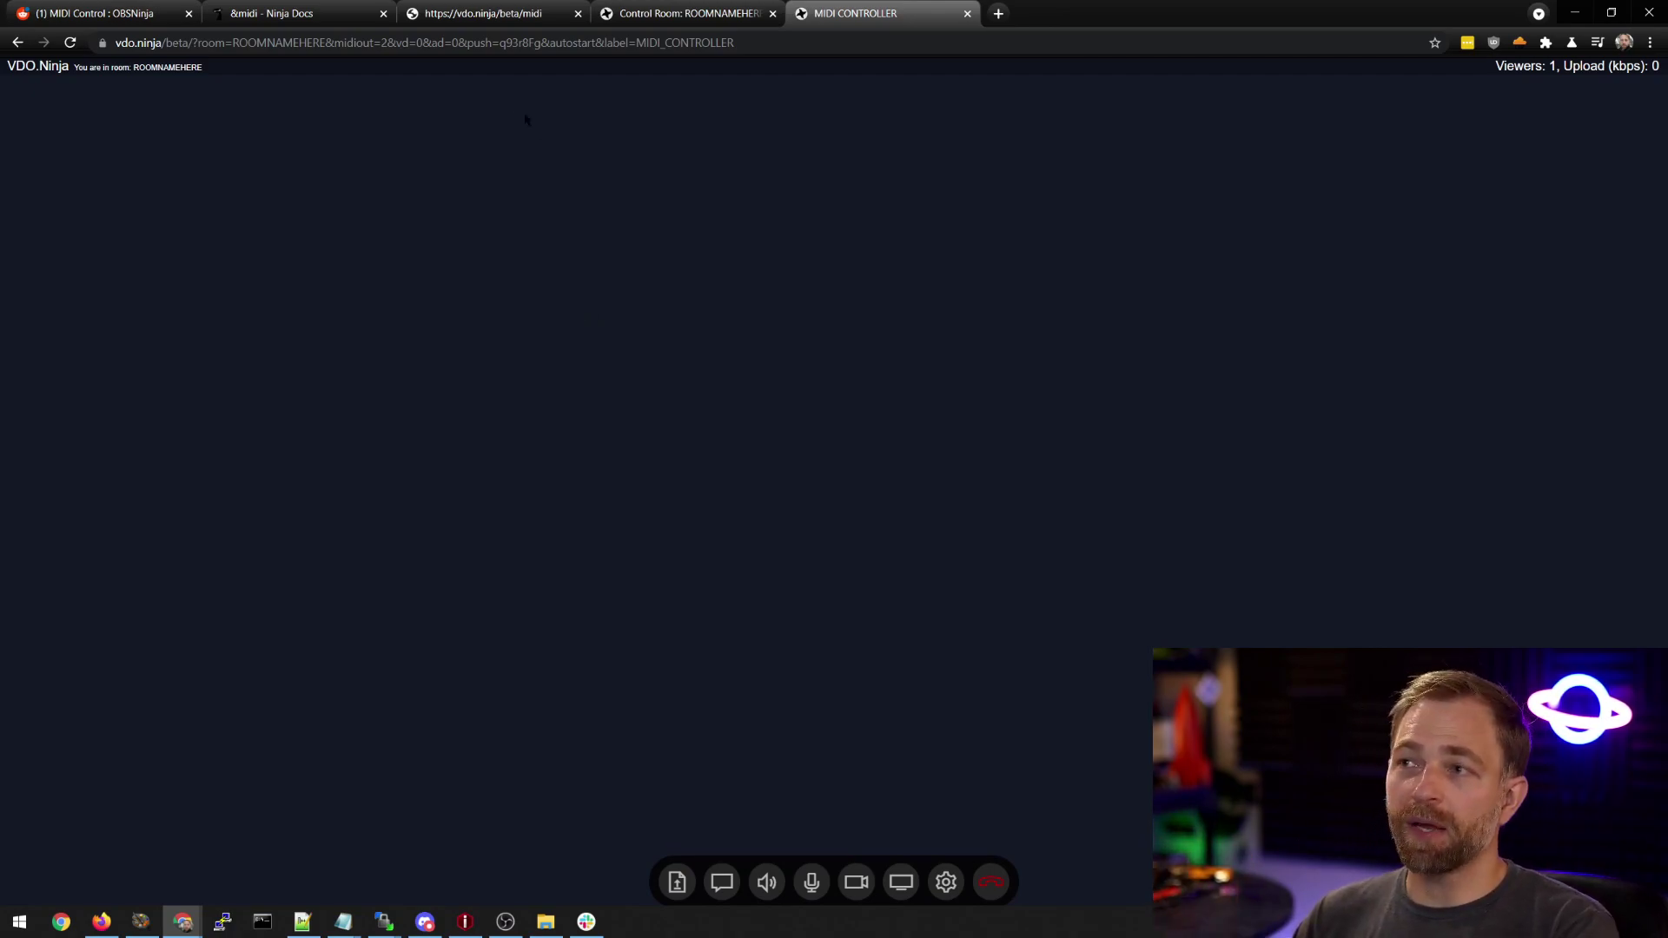
left_click(278, 13)
left_click(486, 13)
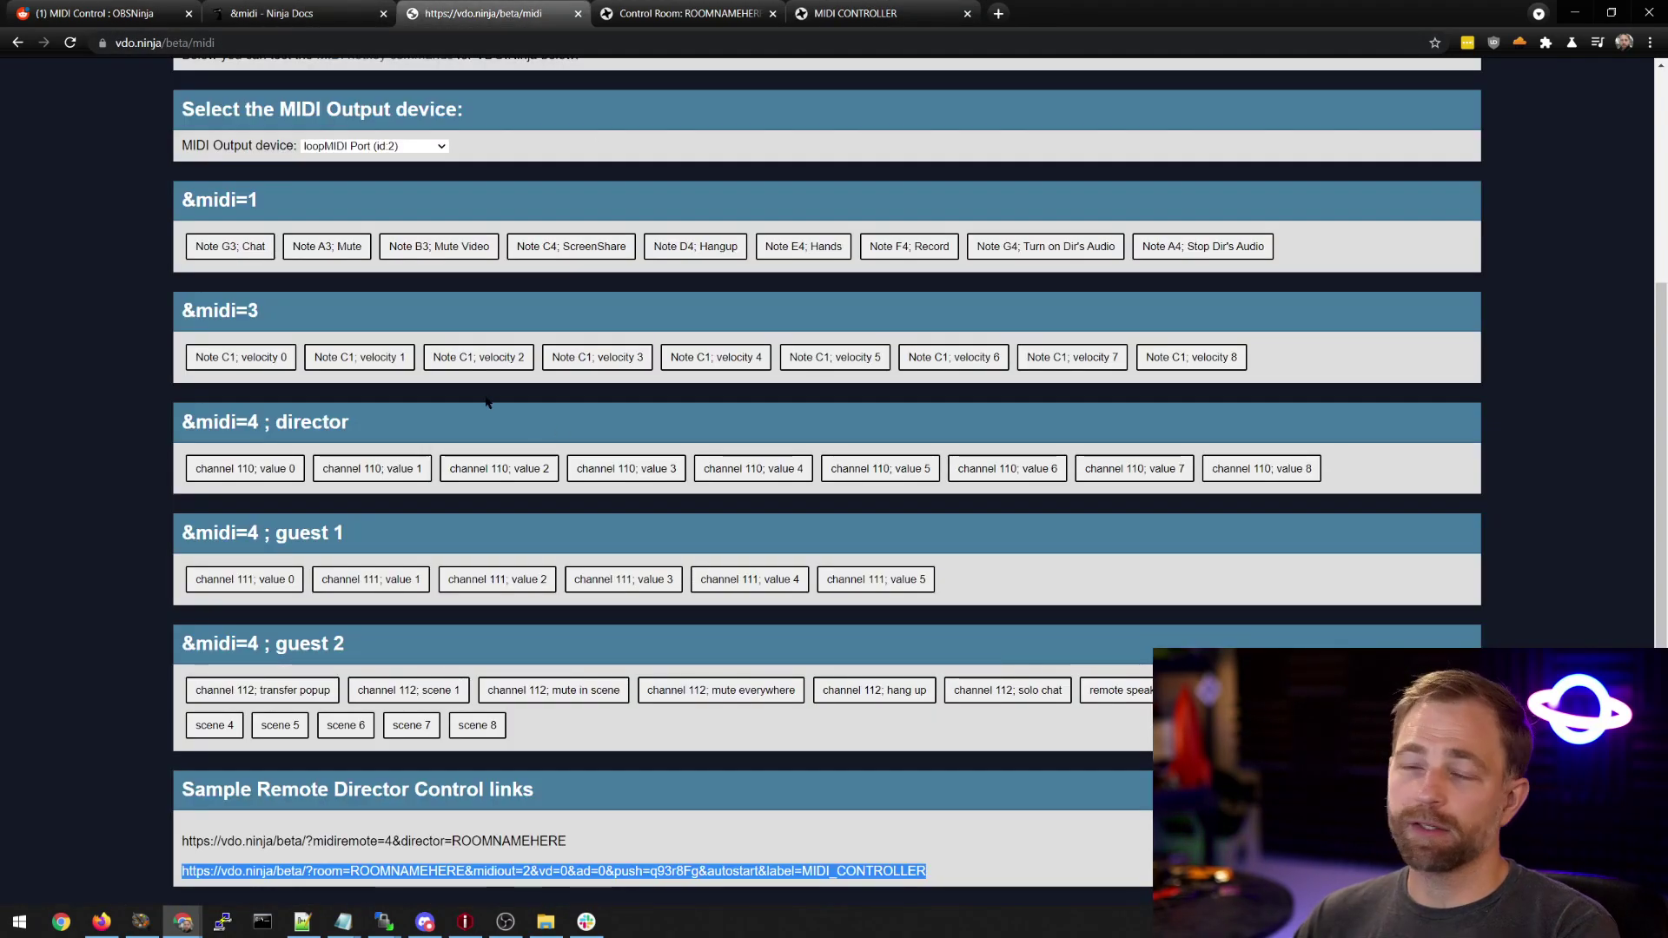
key("ctrl+Tab")
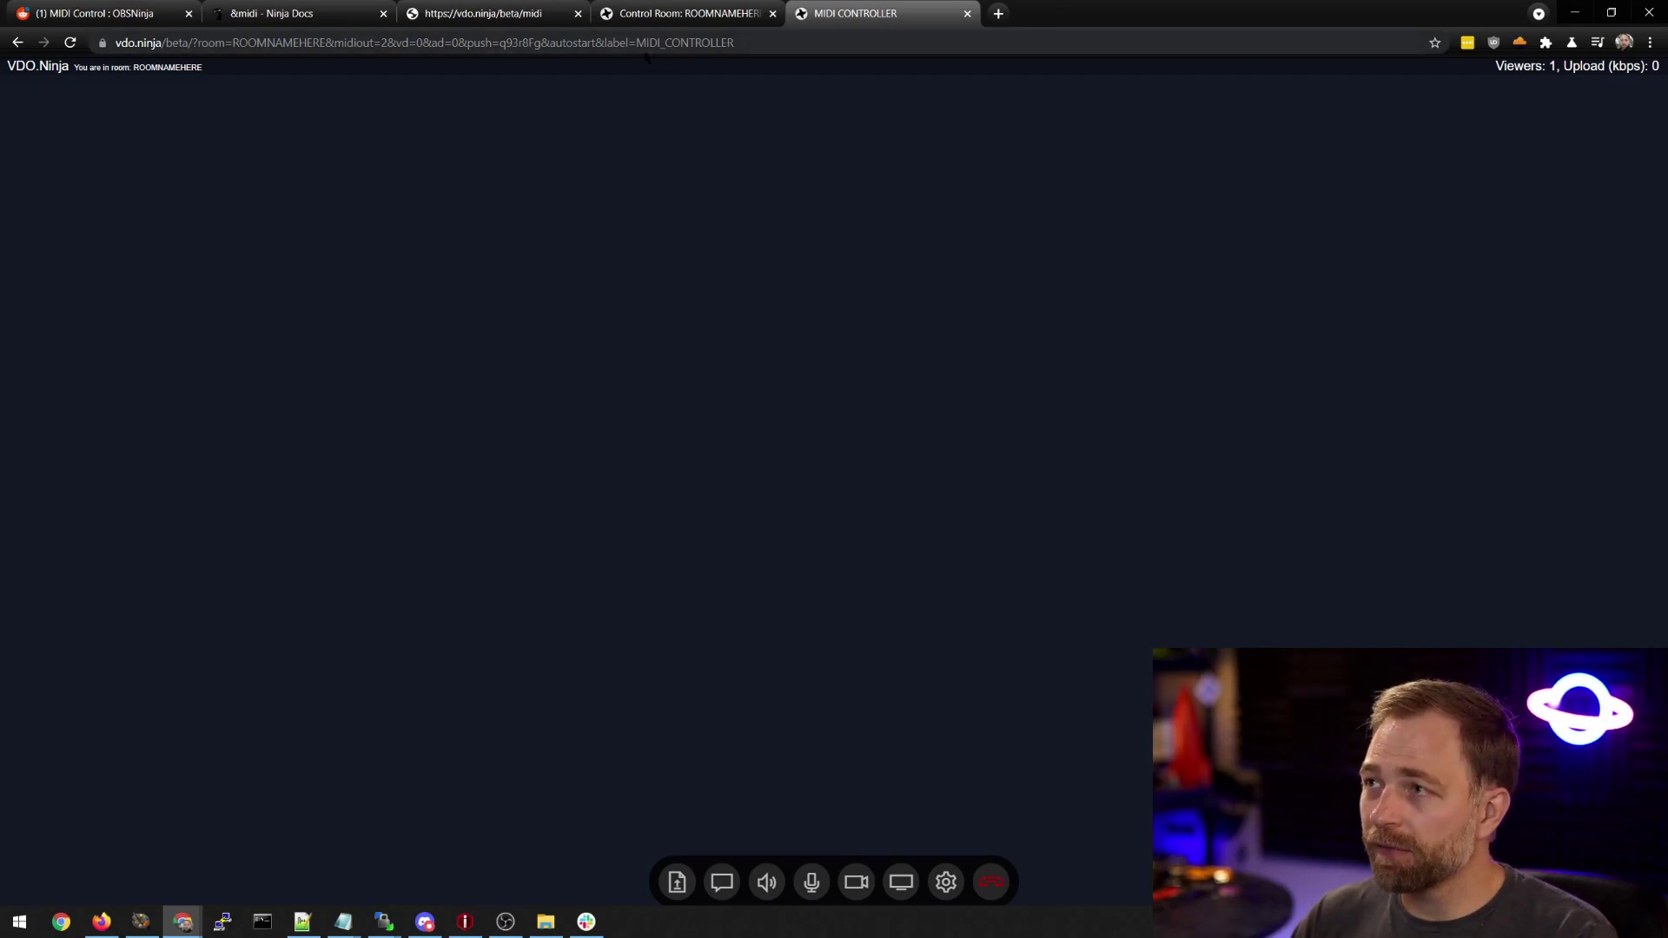
double_click(676, 45)
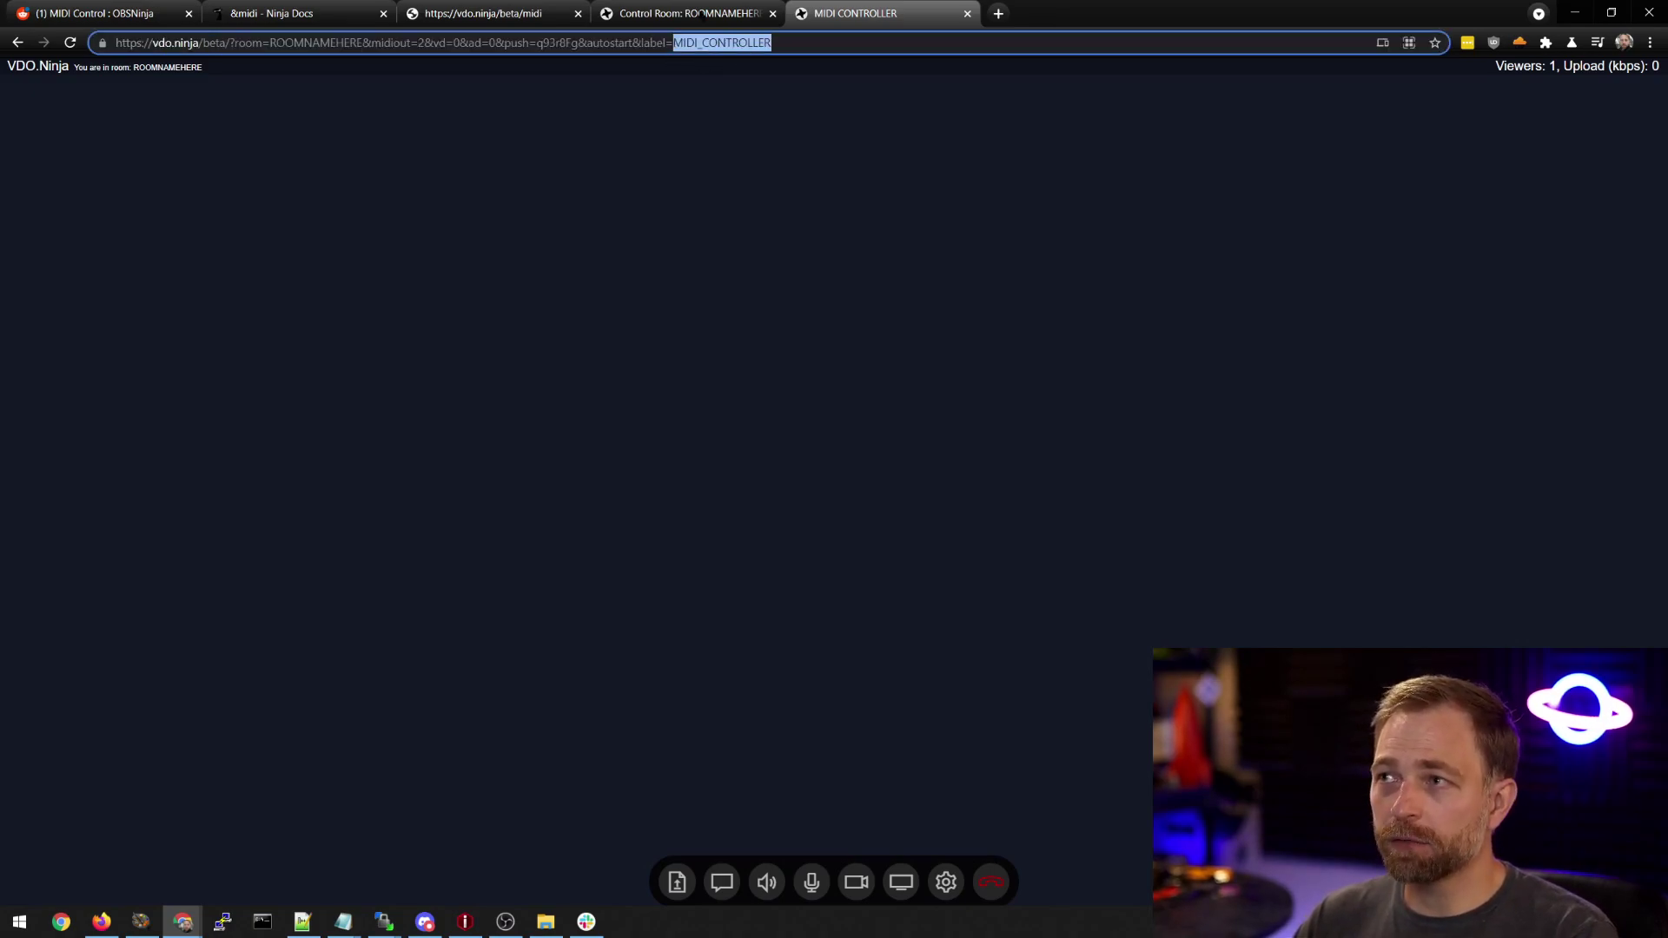
left_click(713, 24)
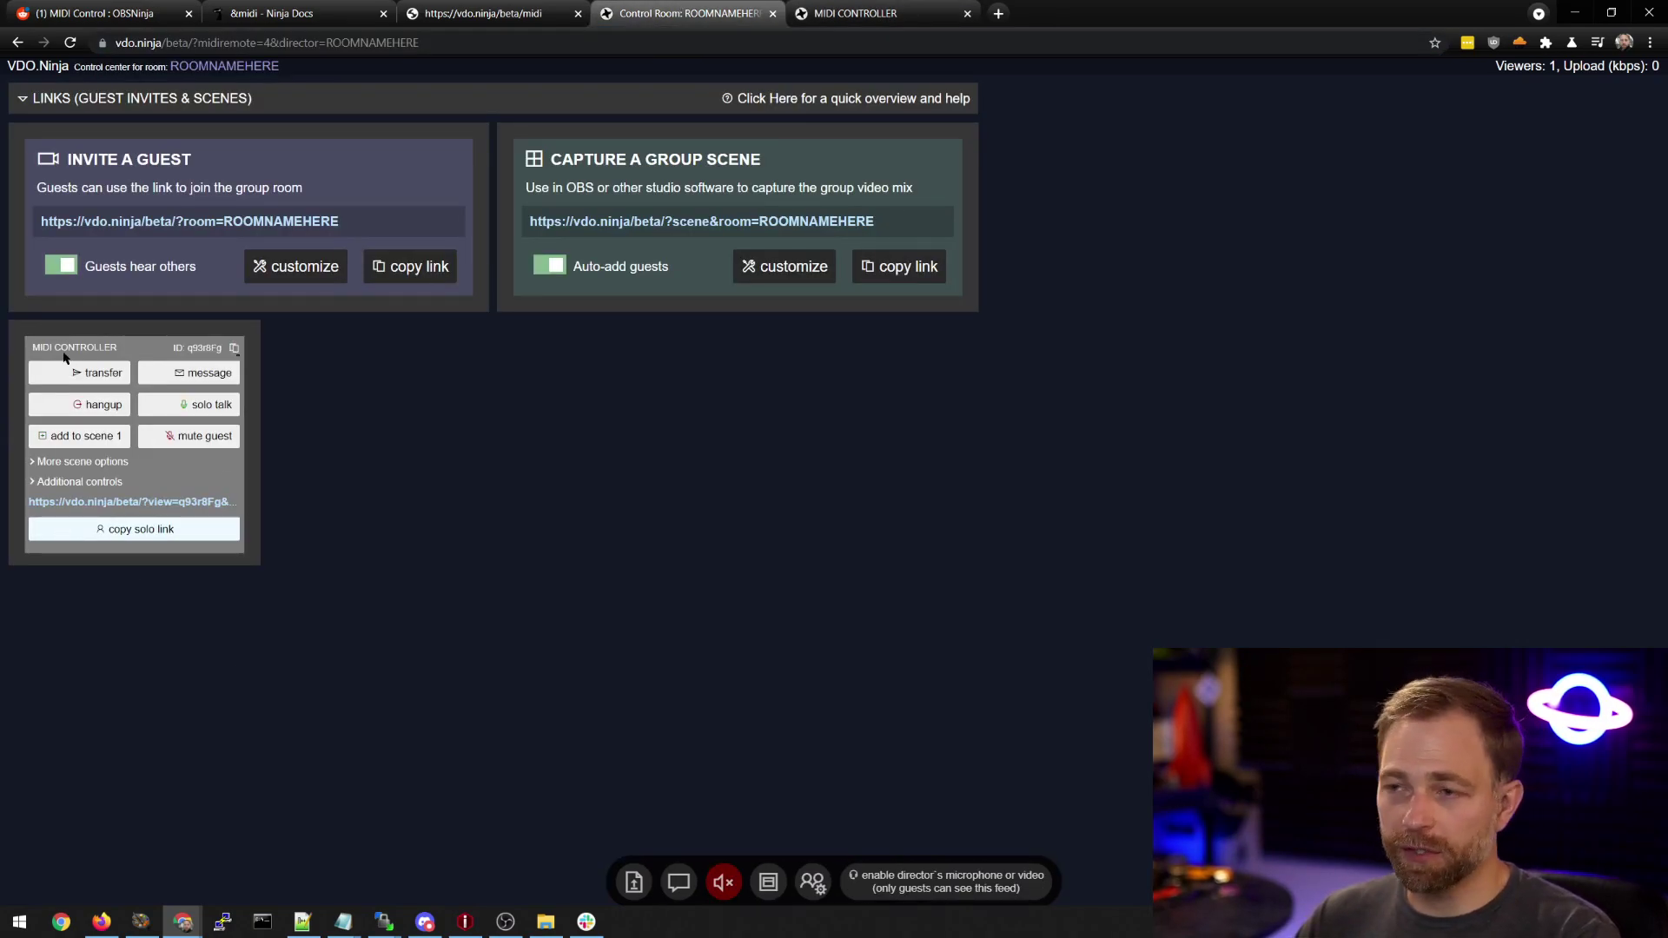
key("ctrl+Tab")
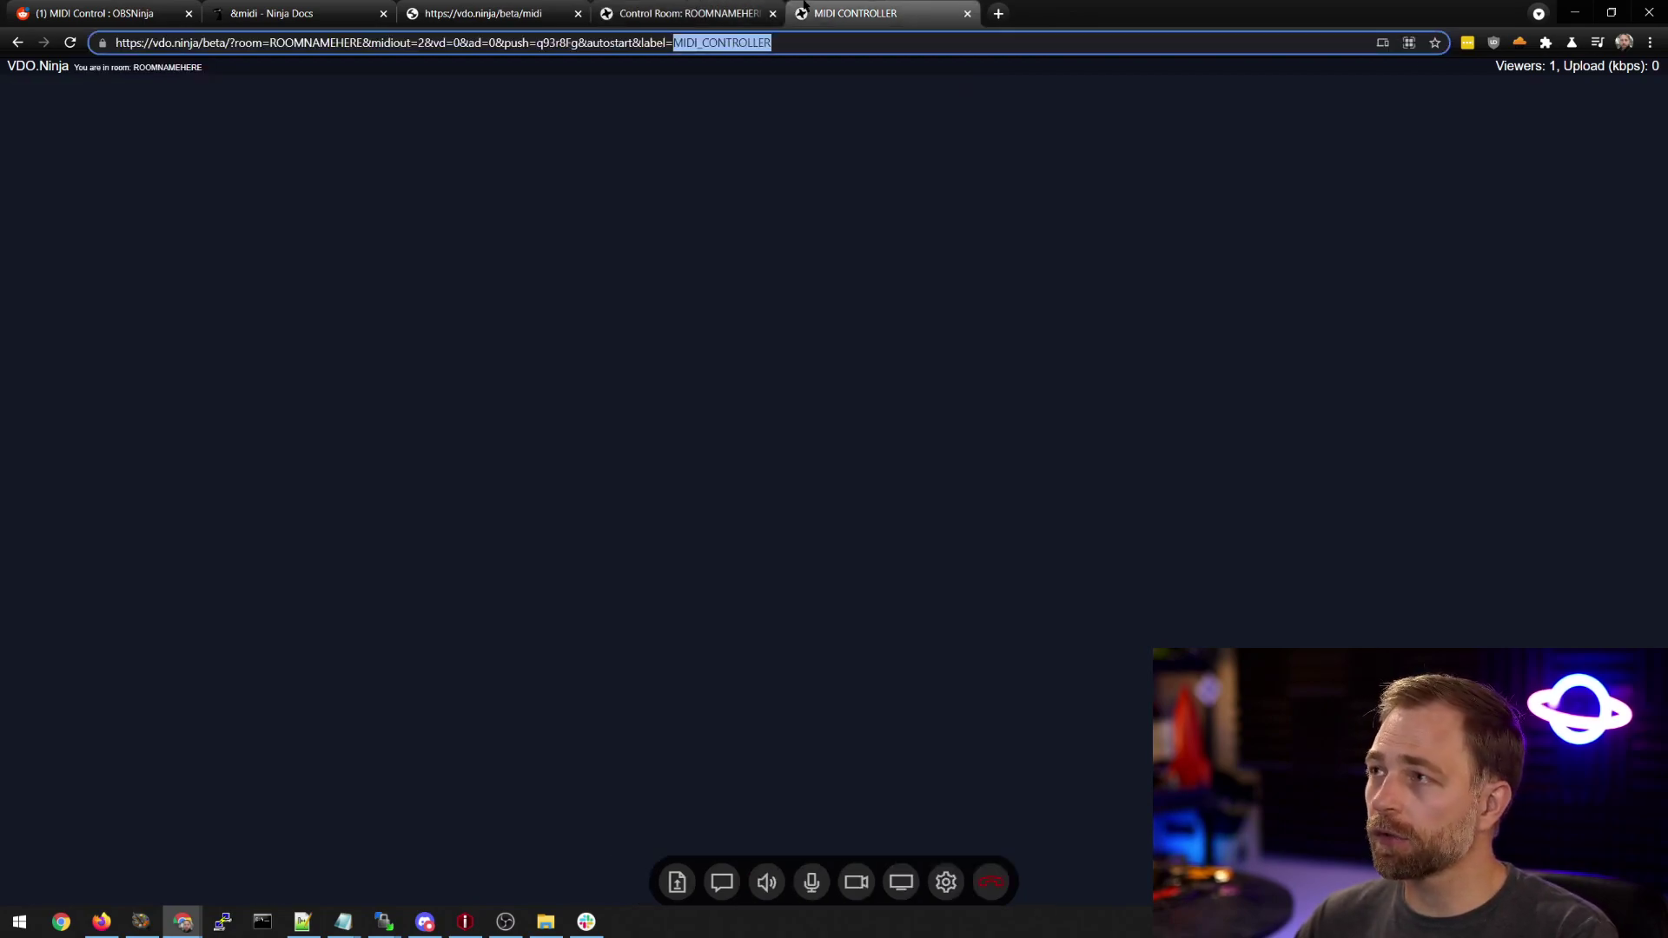
double_click(609, 43)
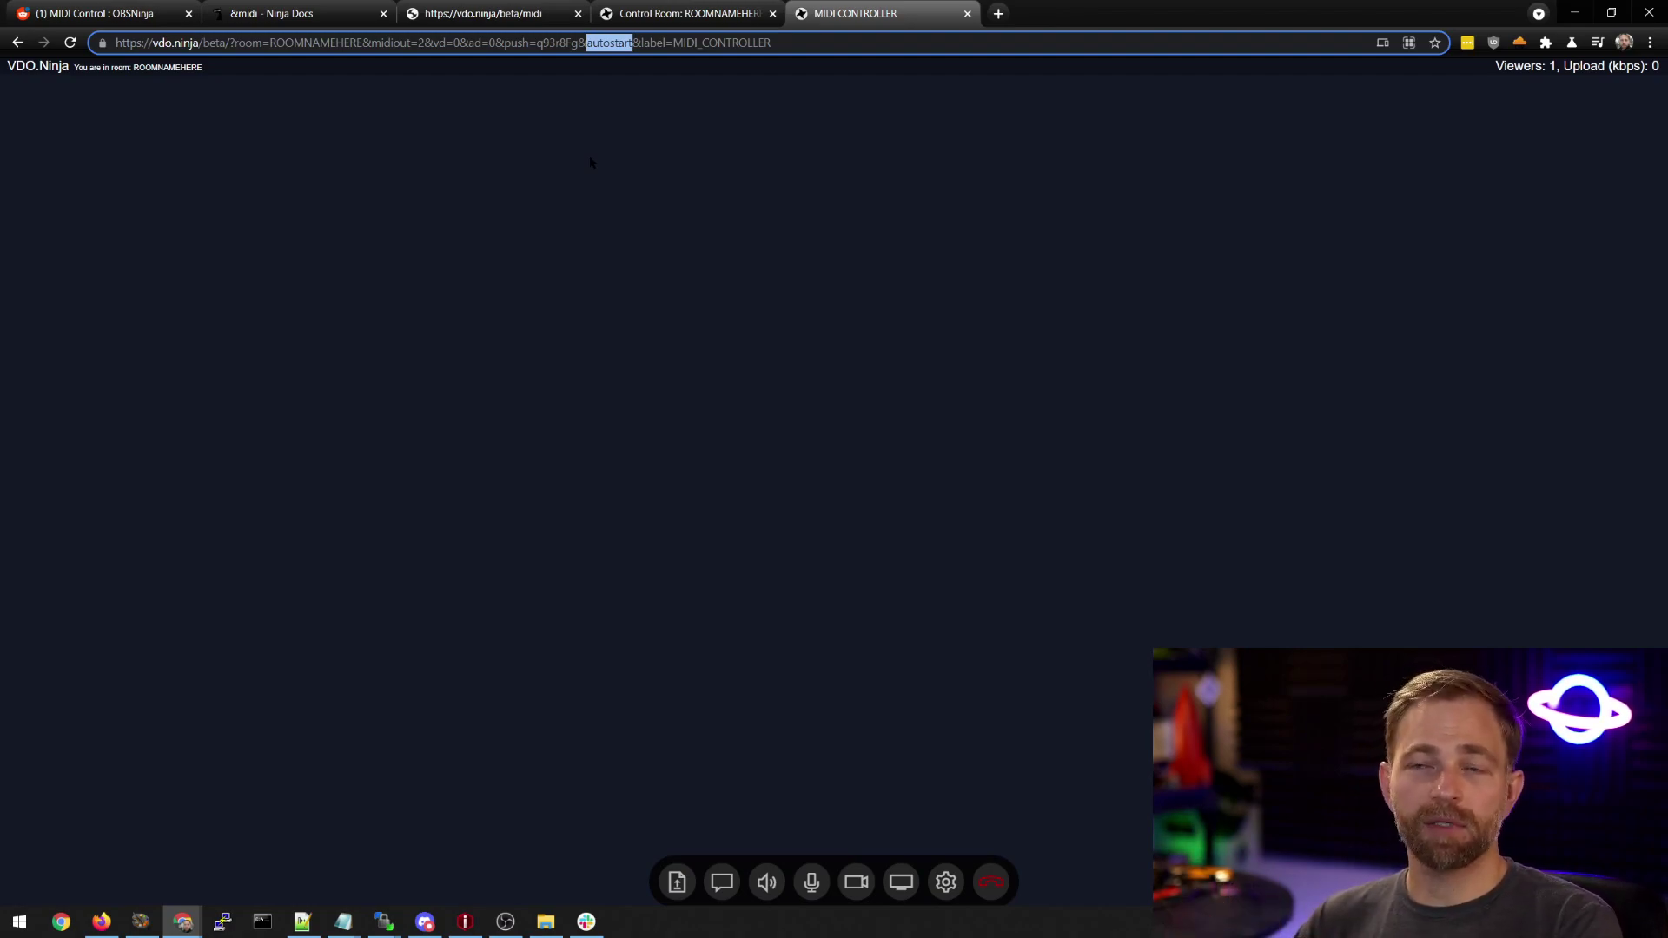
left_click(491, 15)
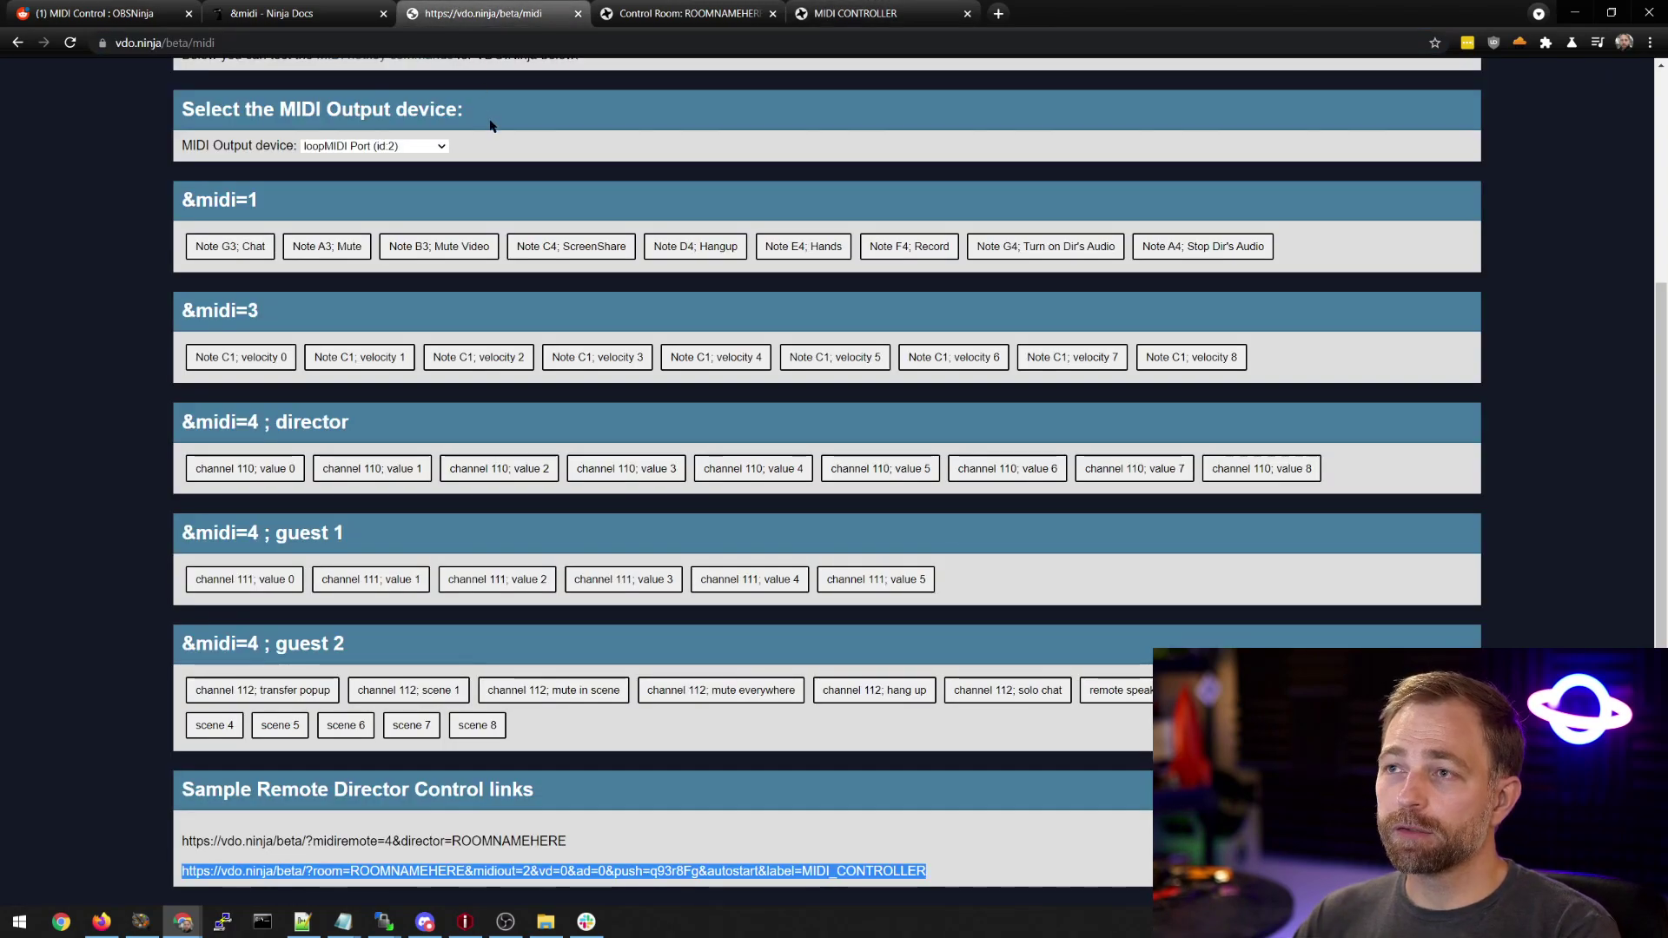
left_click(826, 17)
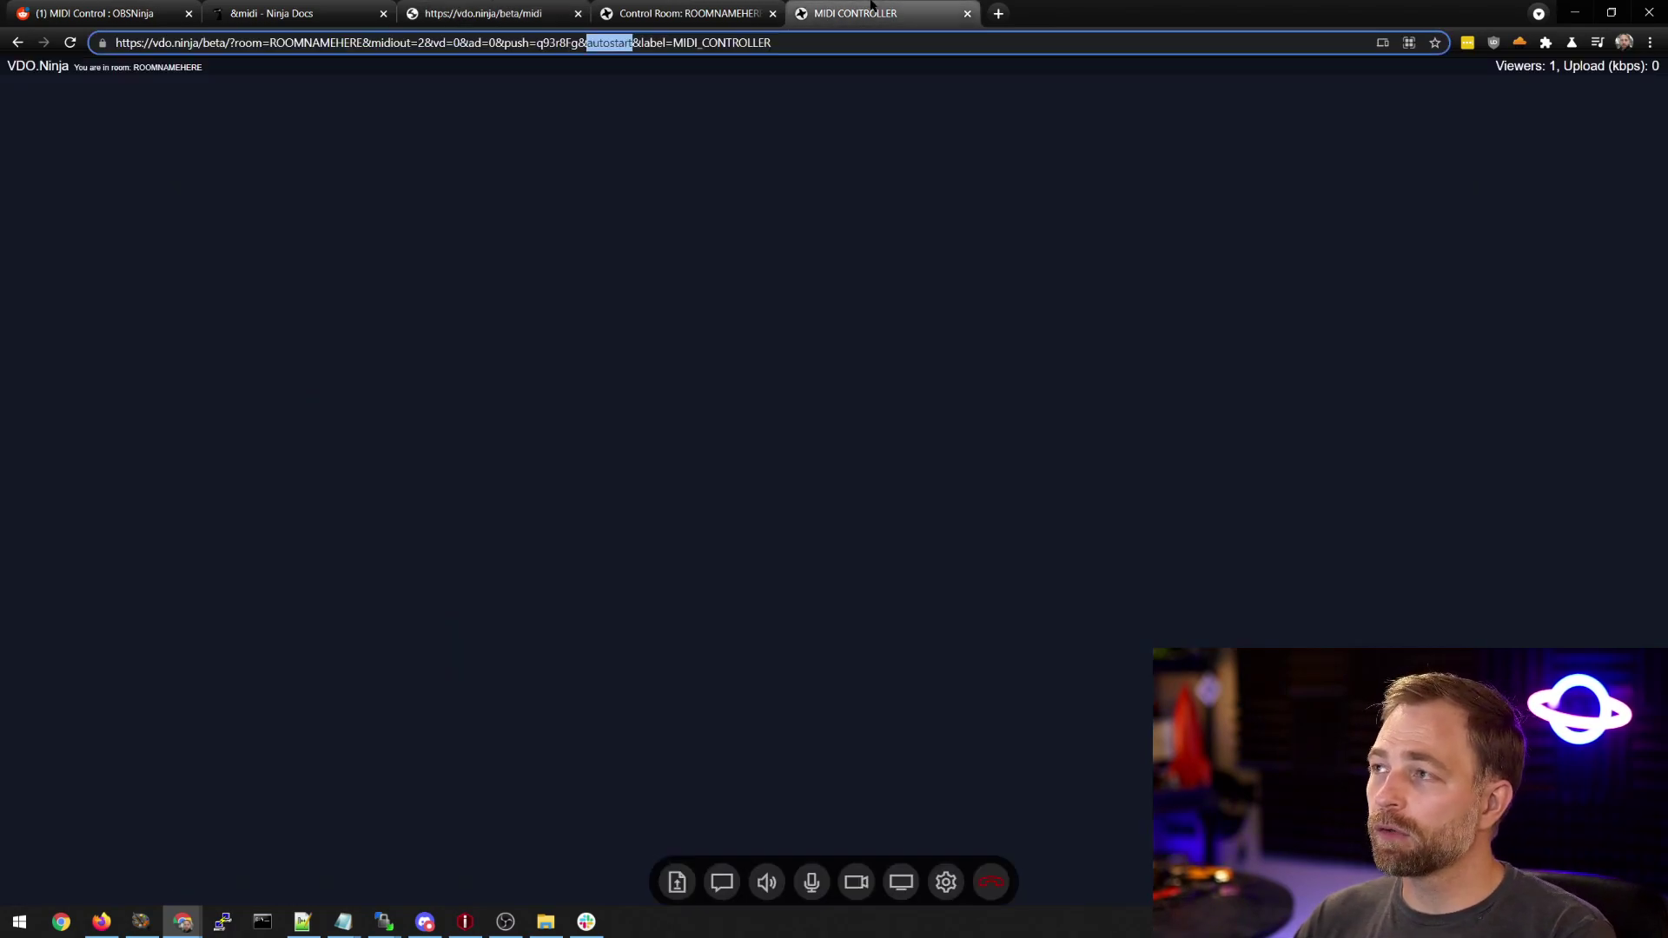
double_click(533, 43)
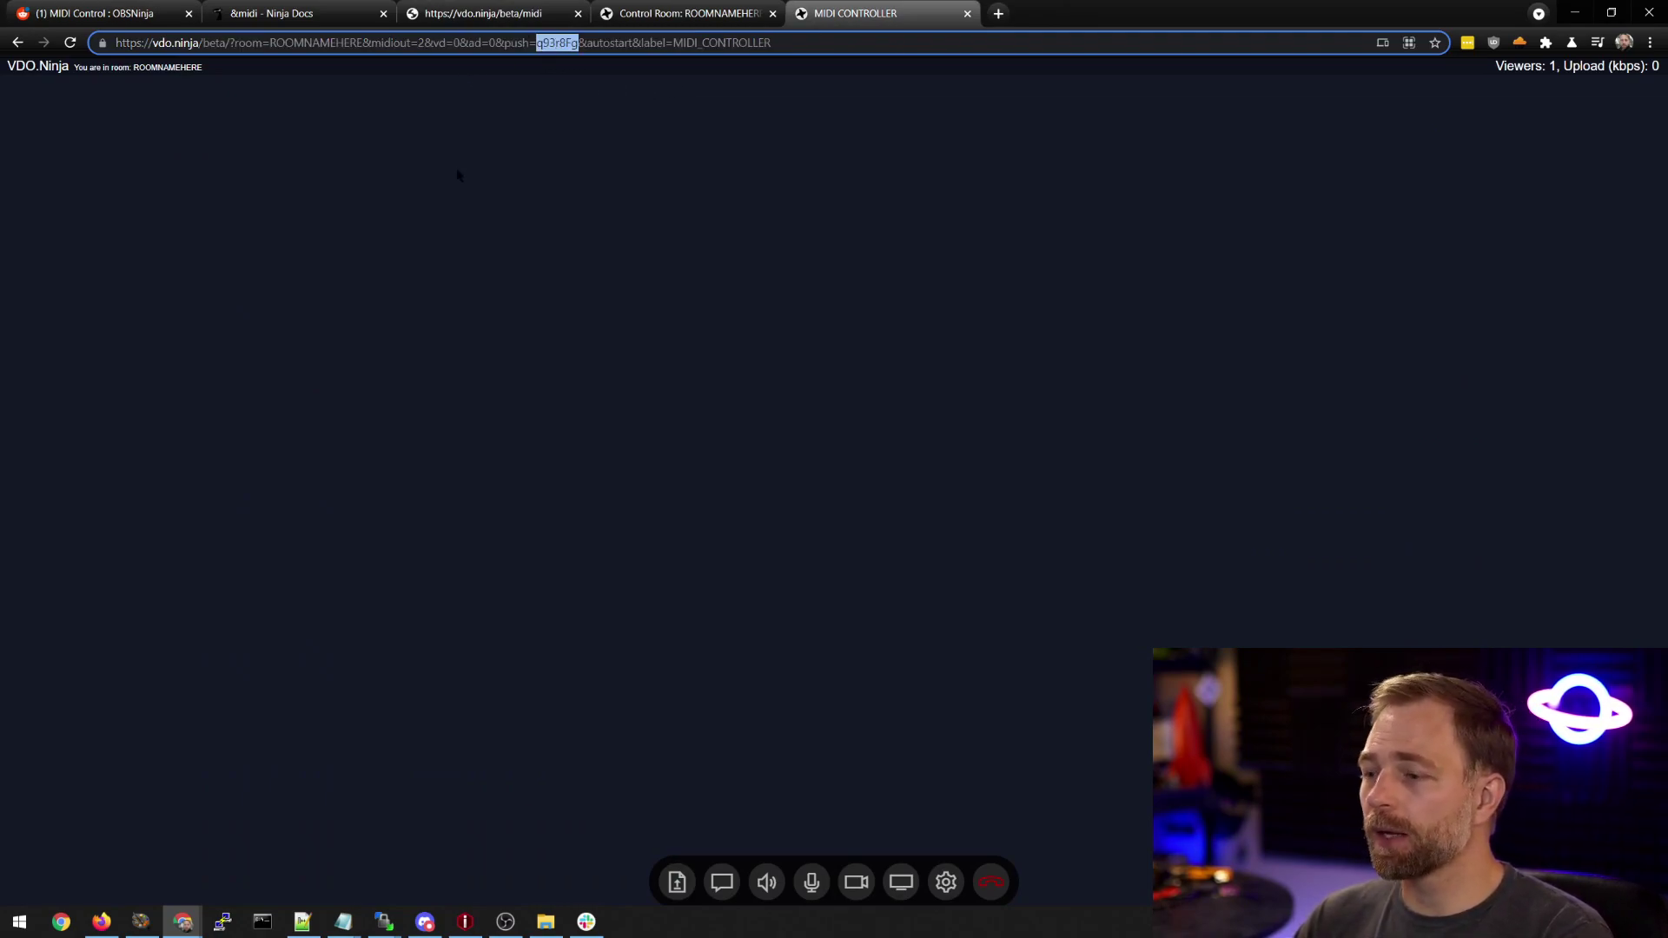
double_click(473, 44)
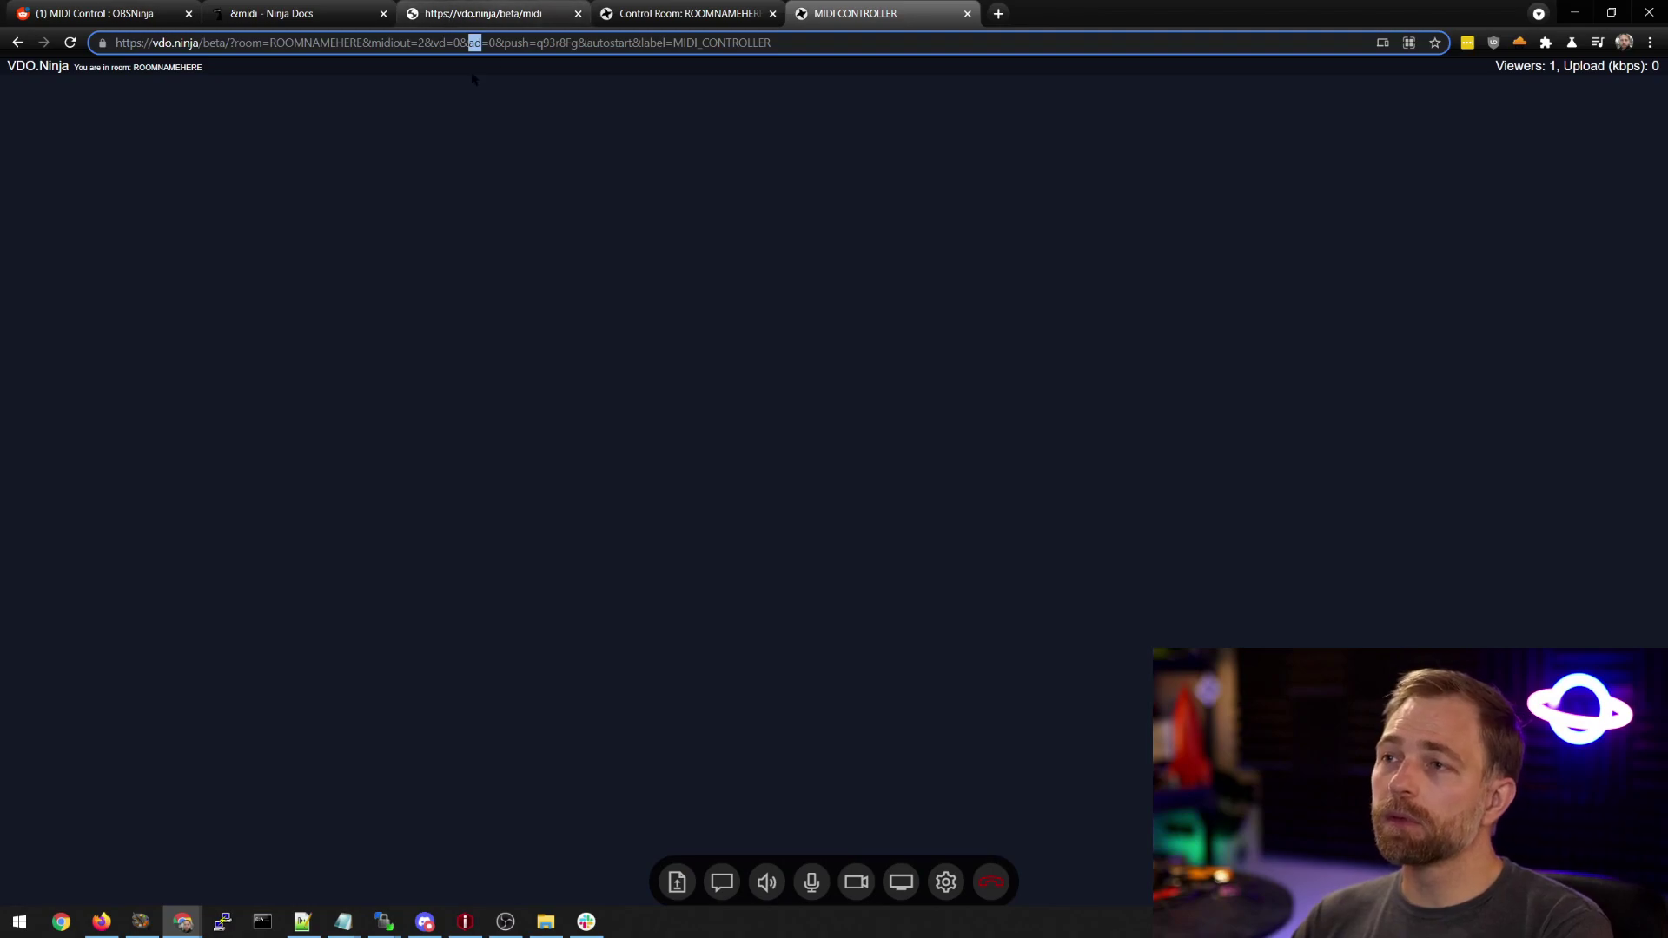
left_click(1300, 262)
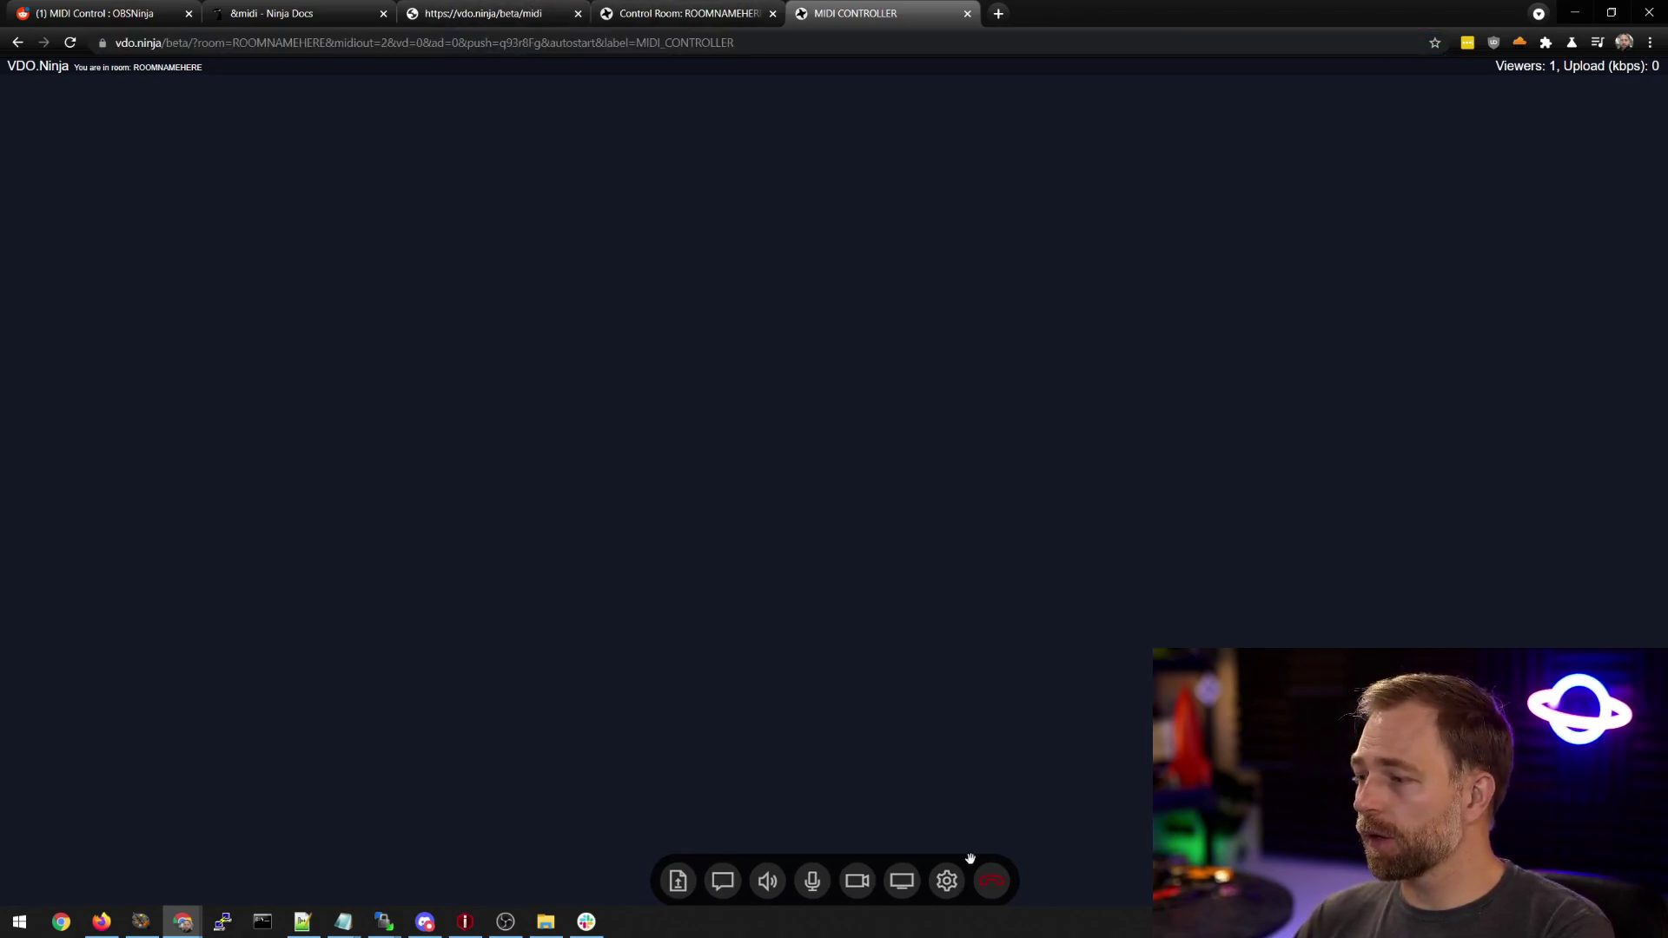
Open the guest's media settings and inspect the vd=0 and midiout parameters in its address.
left_click(949, 880)
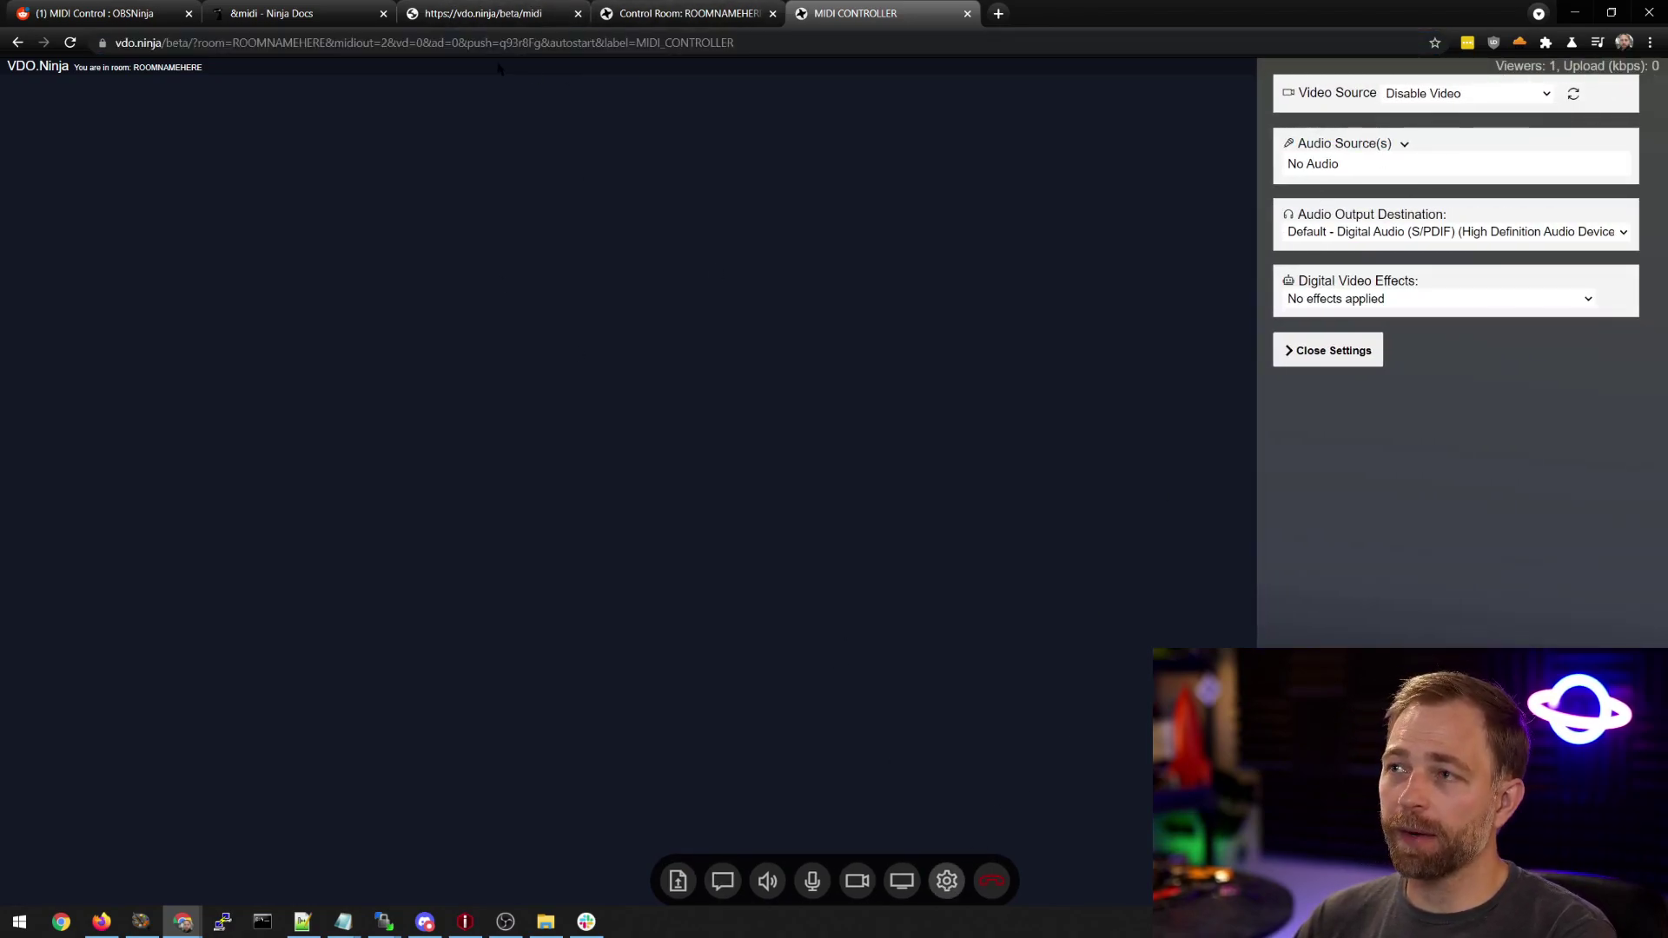
double_click(438, 43)
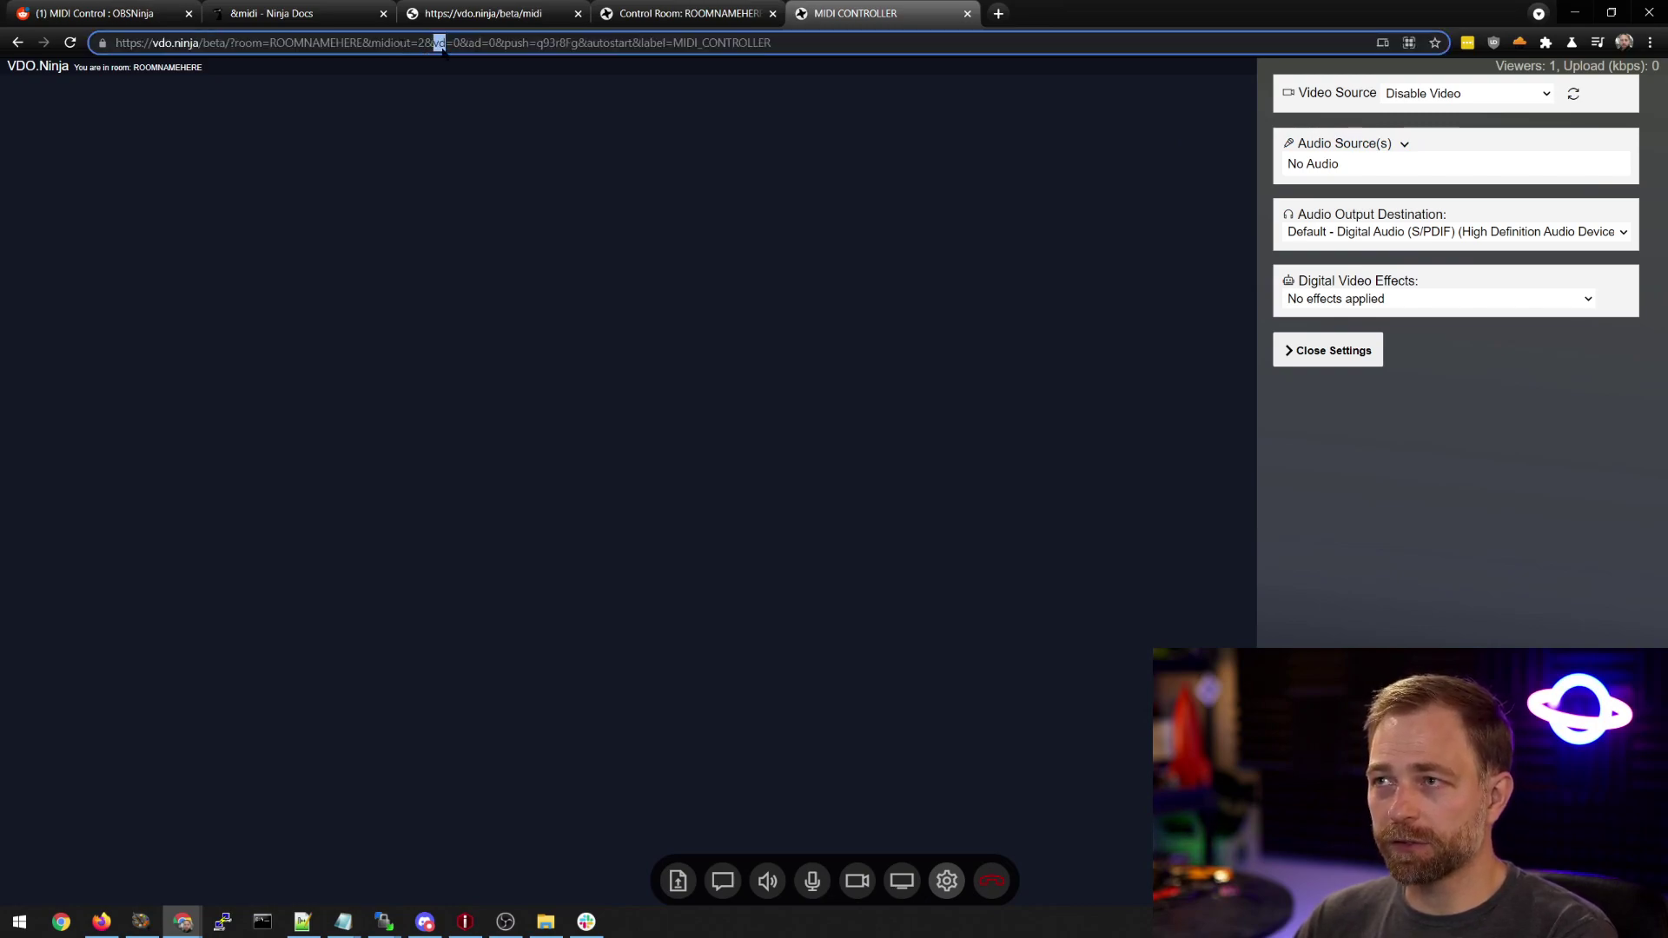
double_click(390, 43)
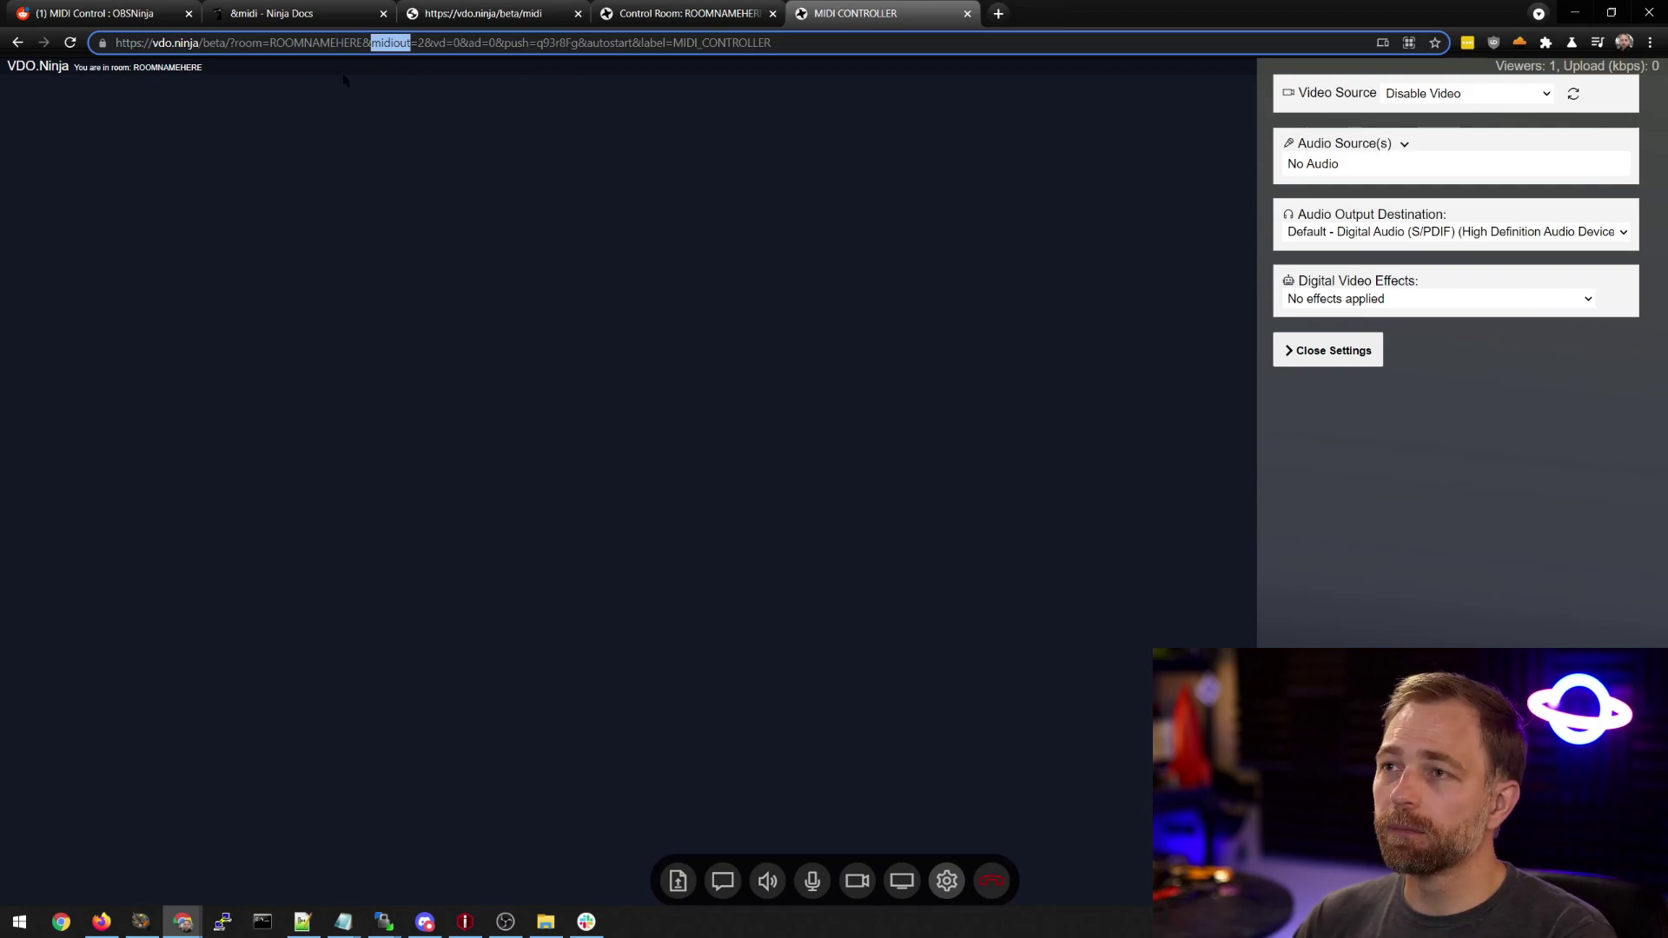
Choose LoopBe Internal MIDI (id:1) as the MIDI test page's output device.
left_click(483, 13)
left_click(408, 869)
left_click_drag(476, 870, 531, 870)
scroll(465, 760, "up", 3)
left_click(375, 440)
left_click(306, 466)
left_click(134, 513)
scroll(512, 839, "down", 3)
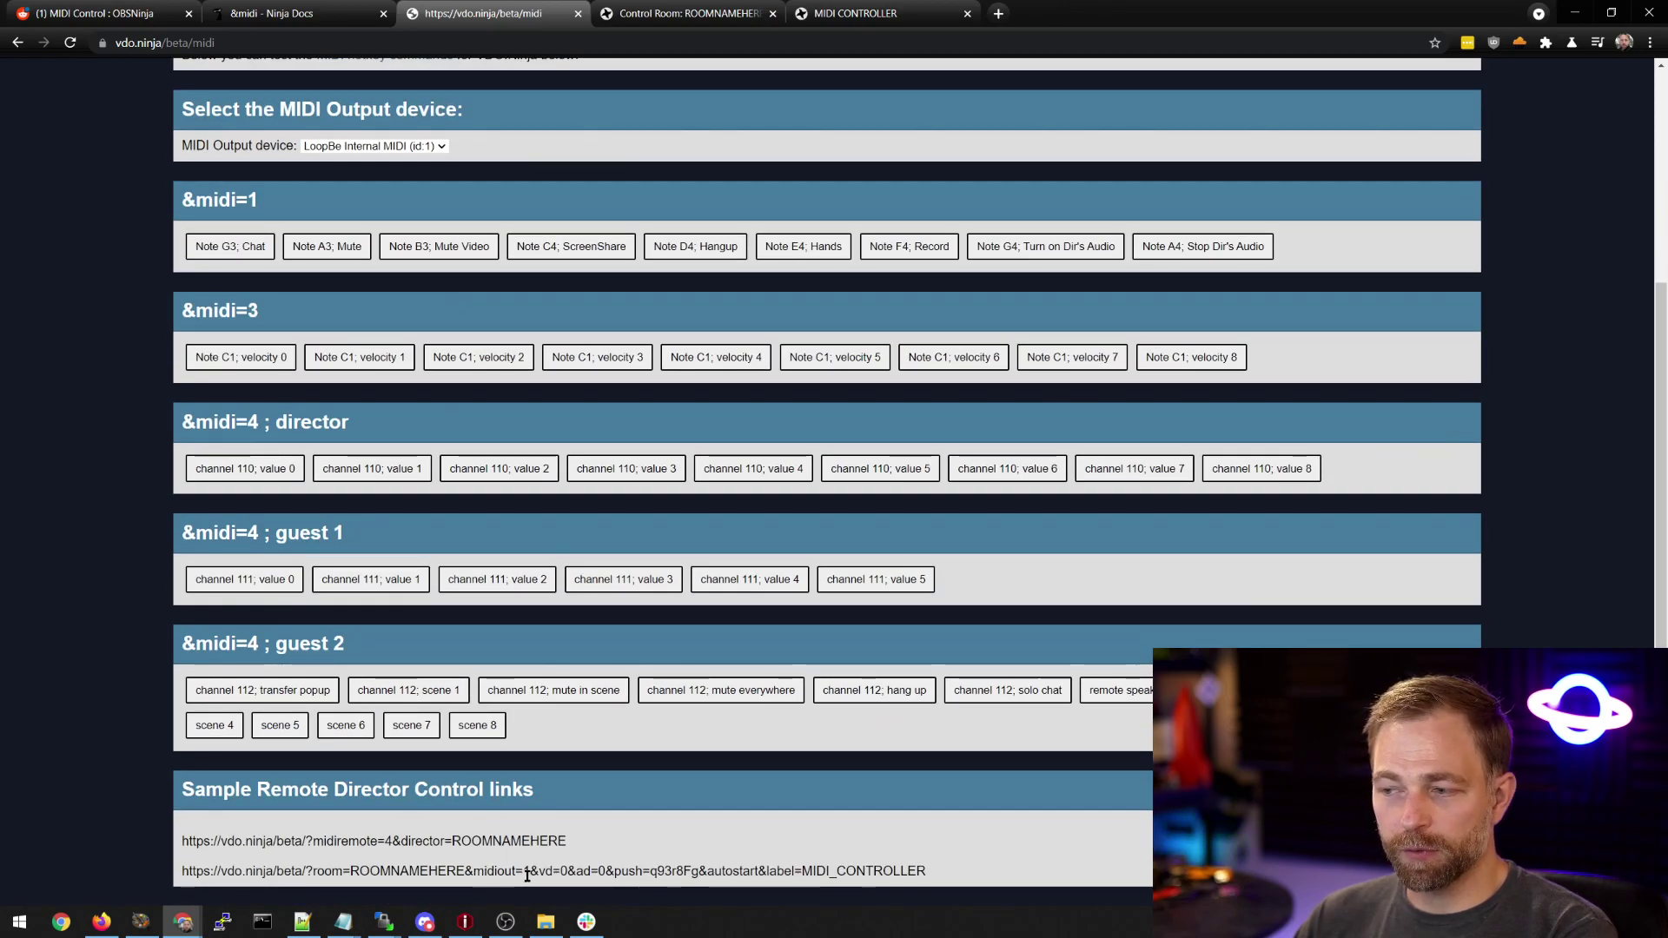
Set the MIDI output back to loopMIDI Port (id:2) and return to the MIDI_CONTROLLER guest tab.
scroll(527, 875, "up", 3)
left_click(361, 440)
left_click(361, 466)
left_click(466, 498)
scroll(466, 498, "down", 3)
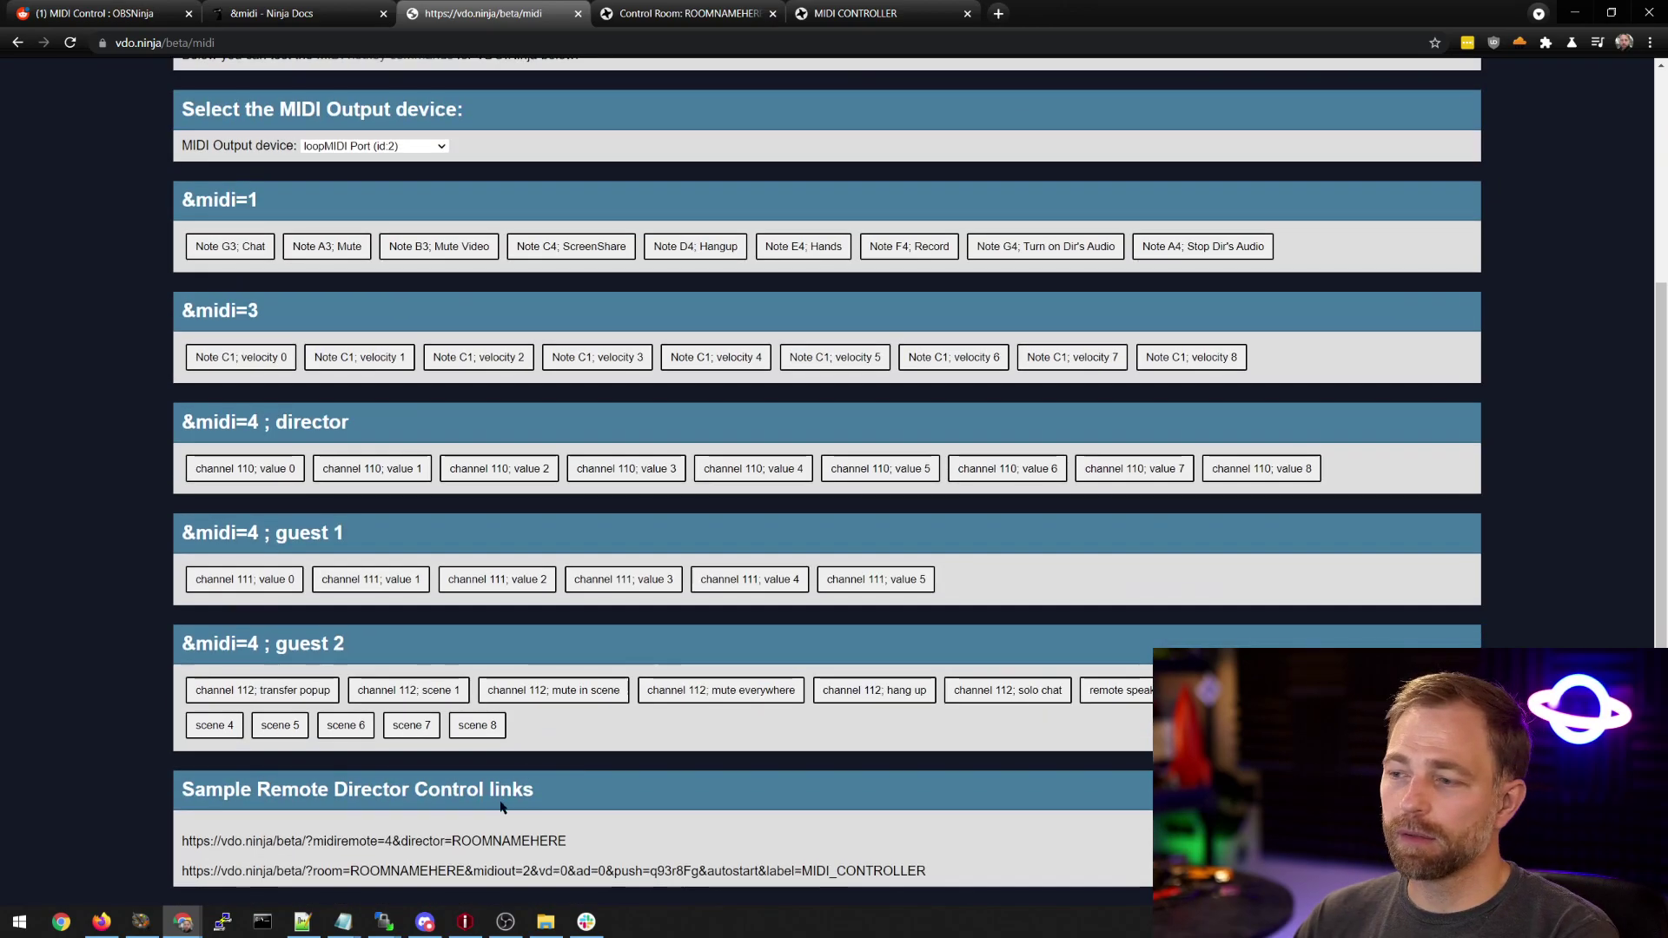
scroll(308, 522, "up", 2)
scroll(309, 522, "up", 2)
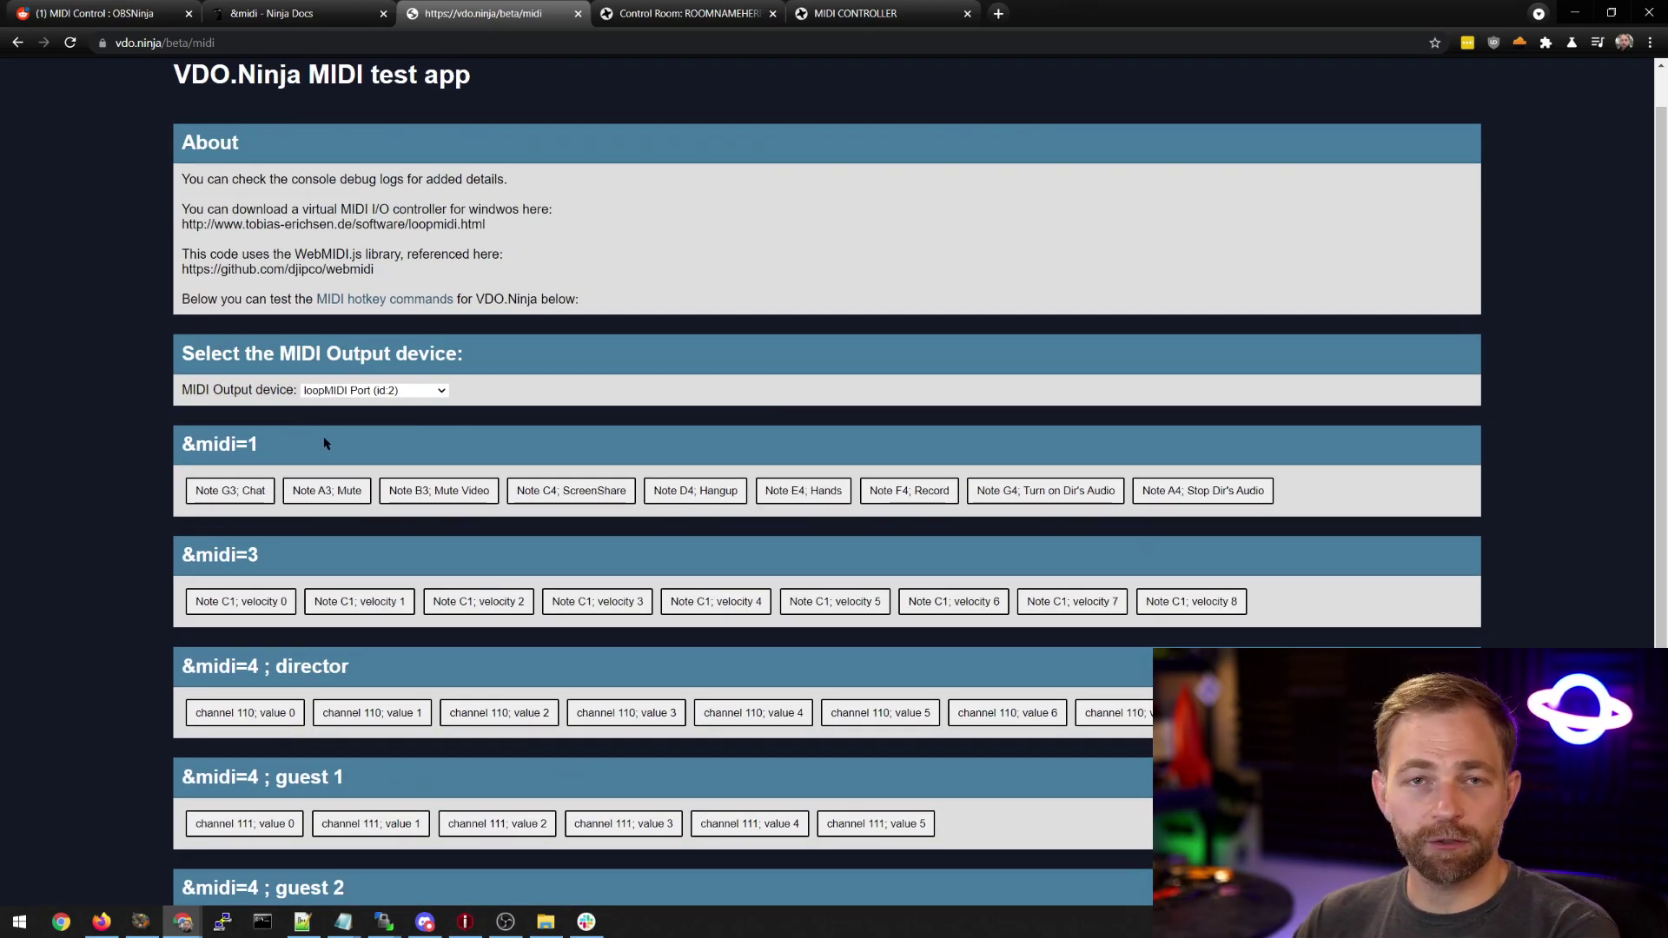
scroll(328, 438, "down", 2)
left_click(821, 7)
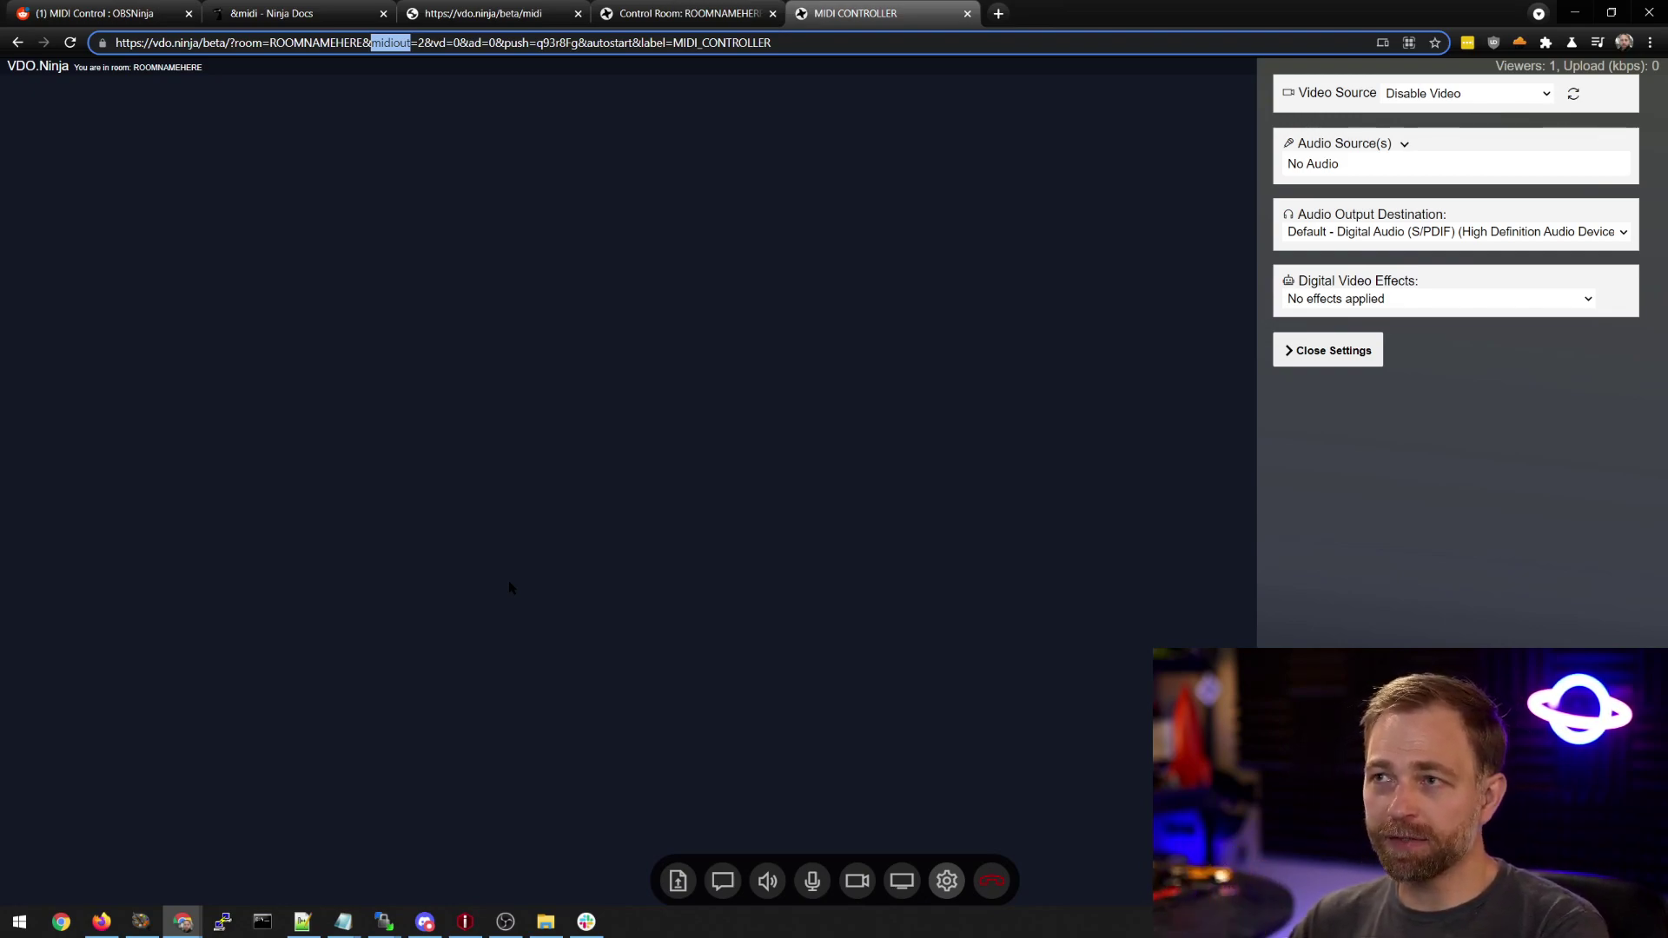
Close the media settings and compare the room name in the guest and director tab addresses.
left_click(505, 484)
left_click(318, 43)
double_click(315, 42)
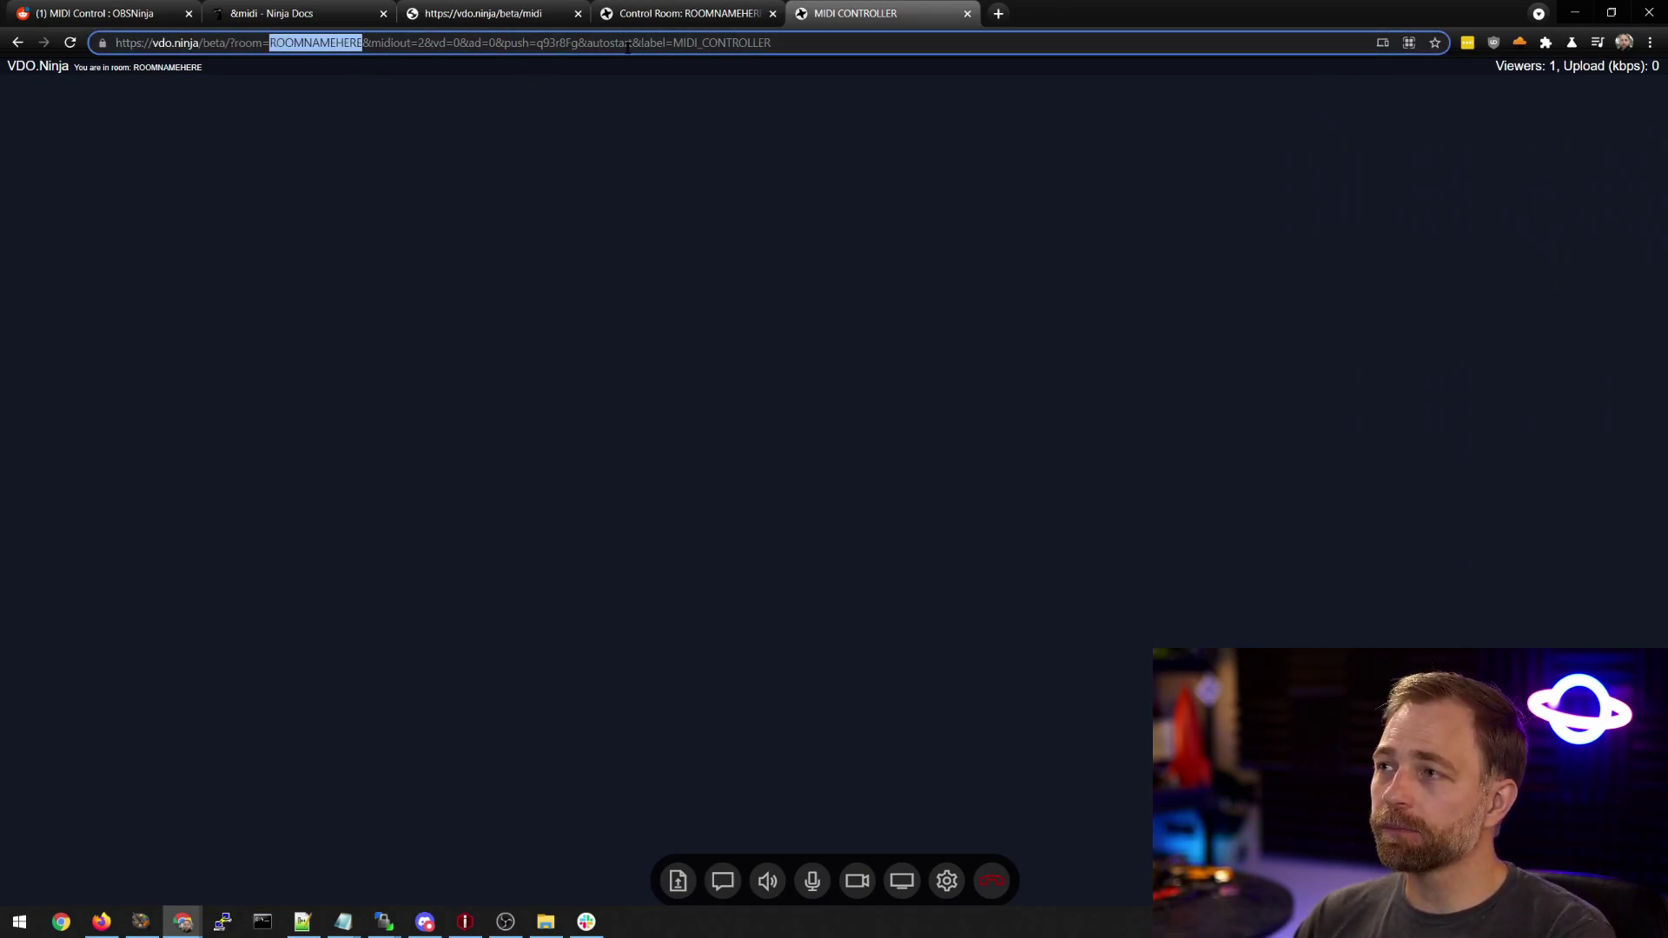
key("ctrl+shift+Tab")
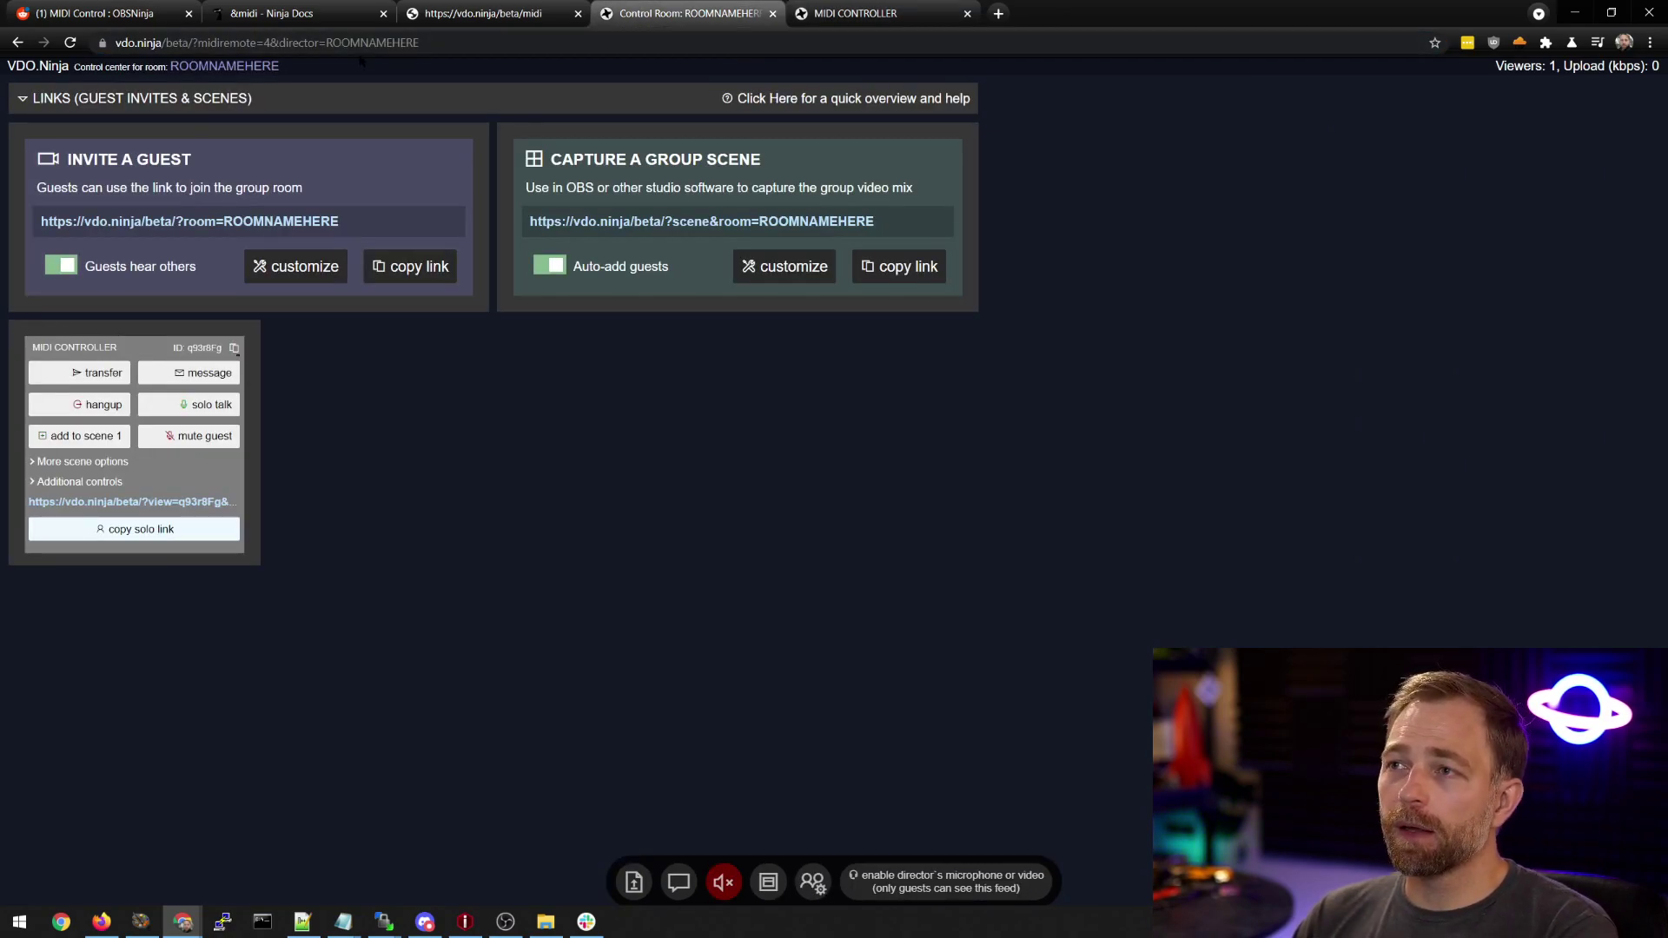
double_click(355, 43)
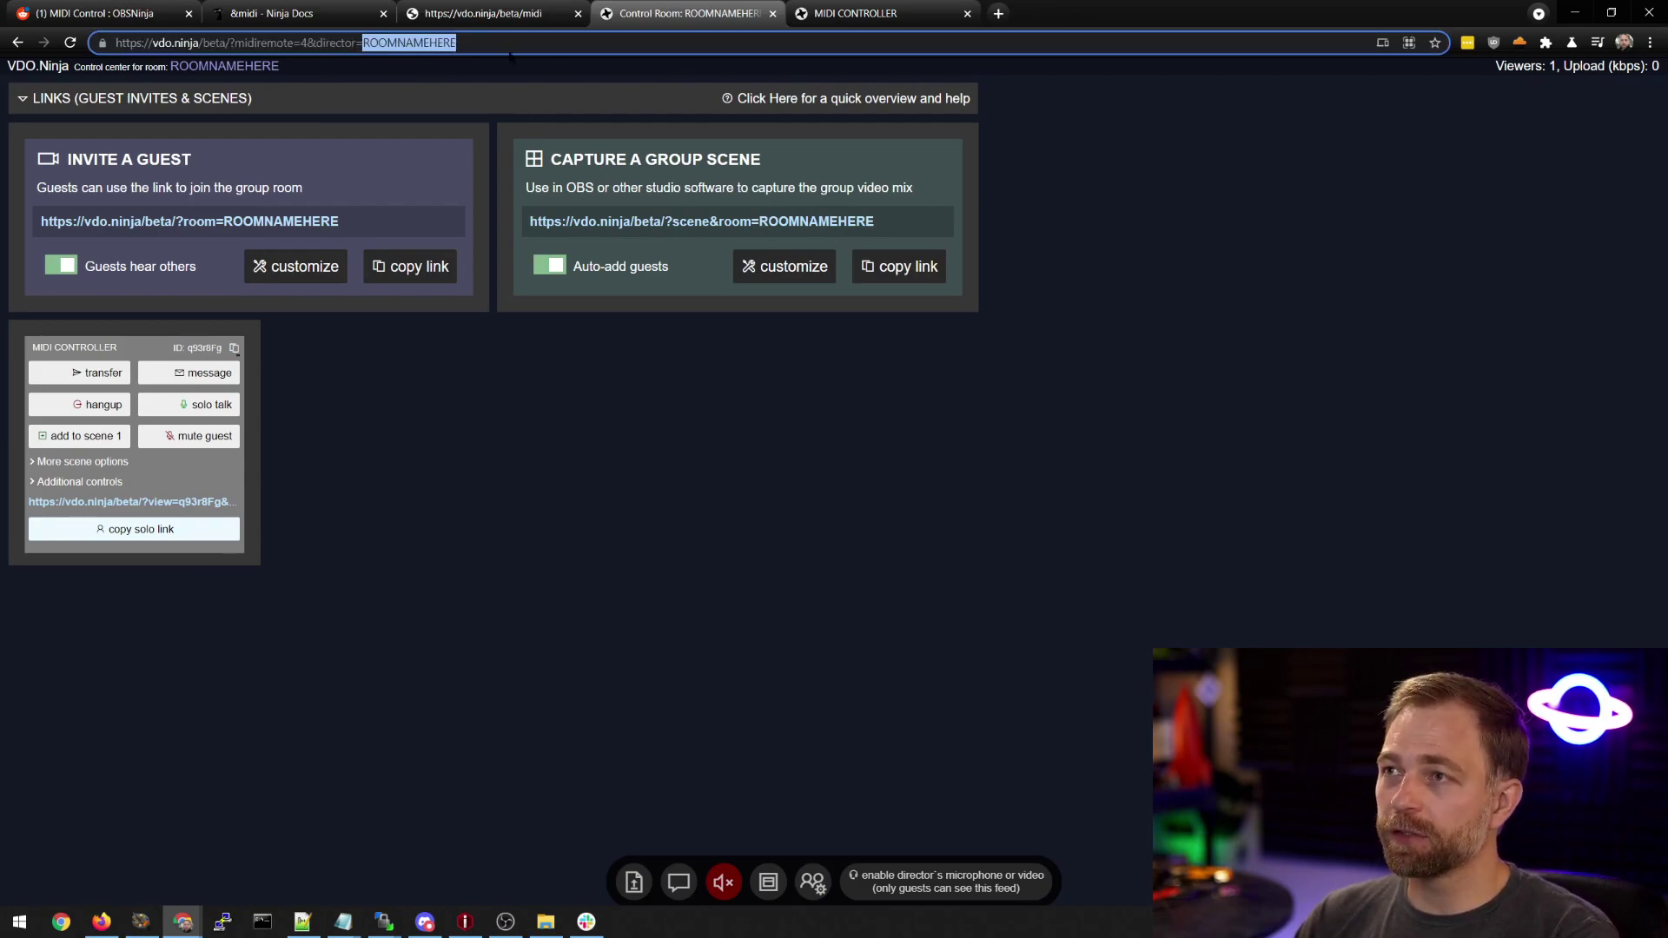
left_click(809, 7)
key("ctrl+shift+Tab")
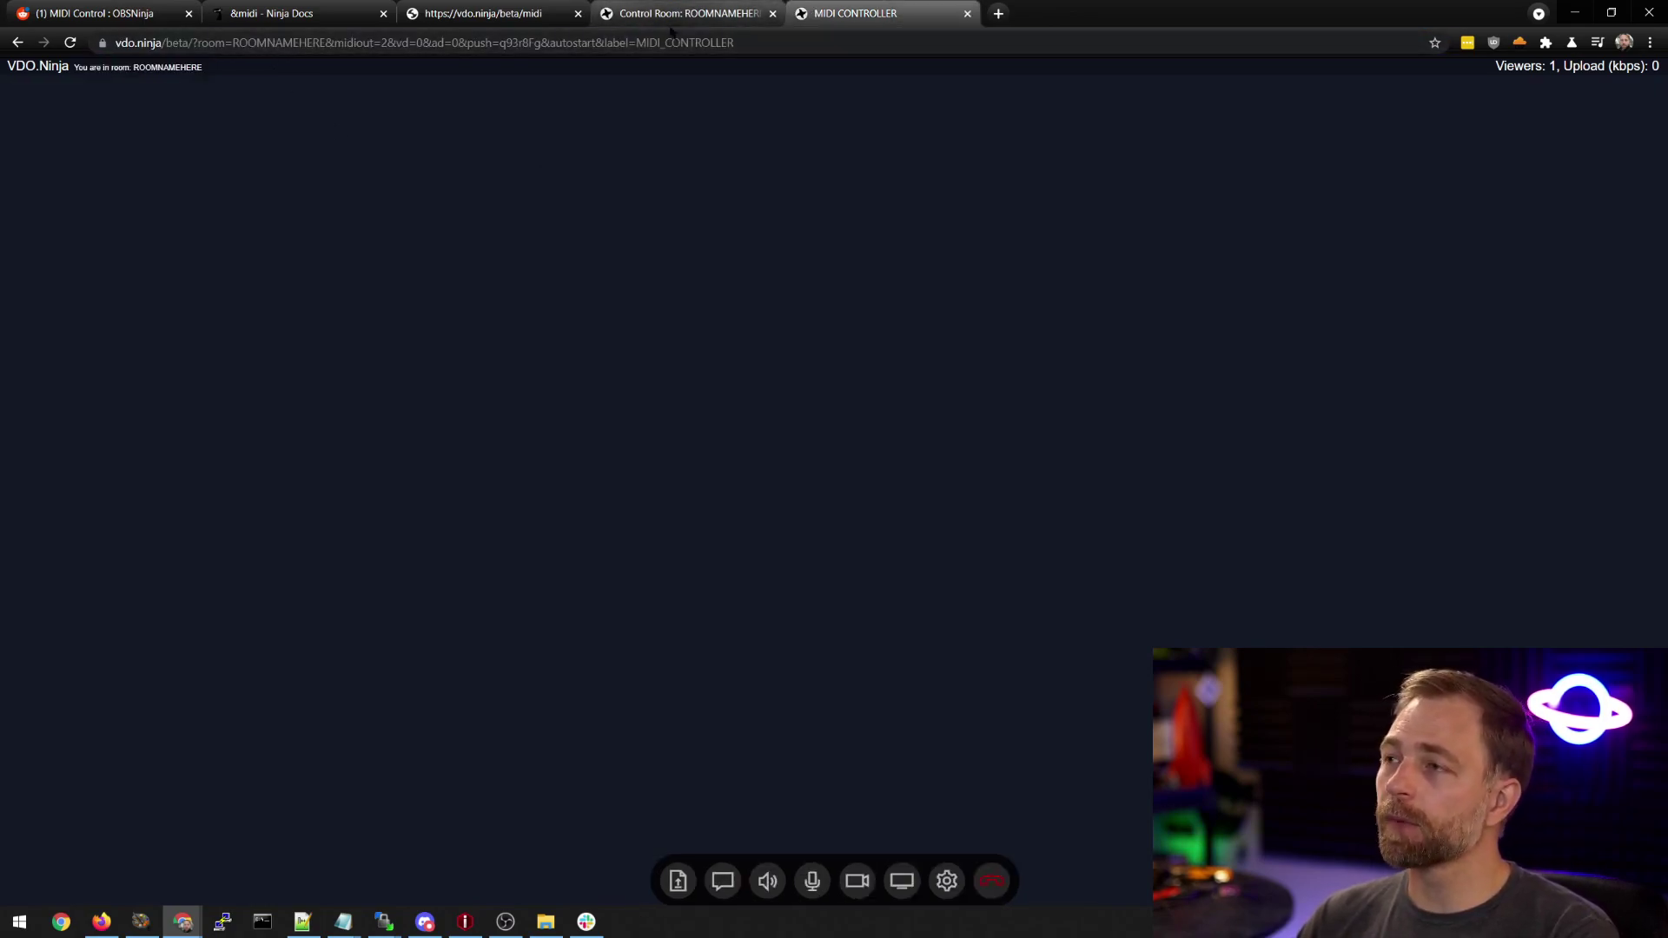
Load the copied ROOMNAMEHERE guest invite link in a new tab and choose Join Room with Camera.
left_click(207, 228)
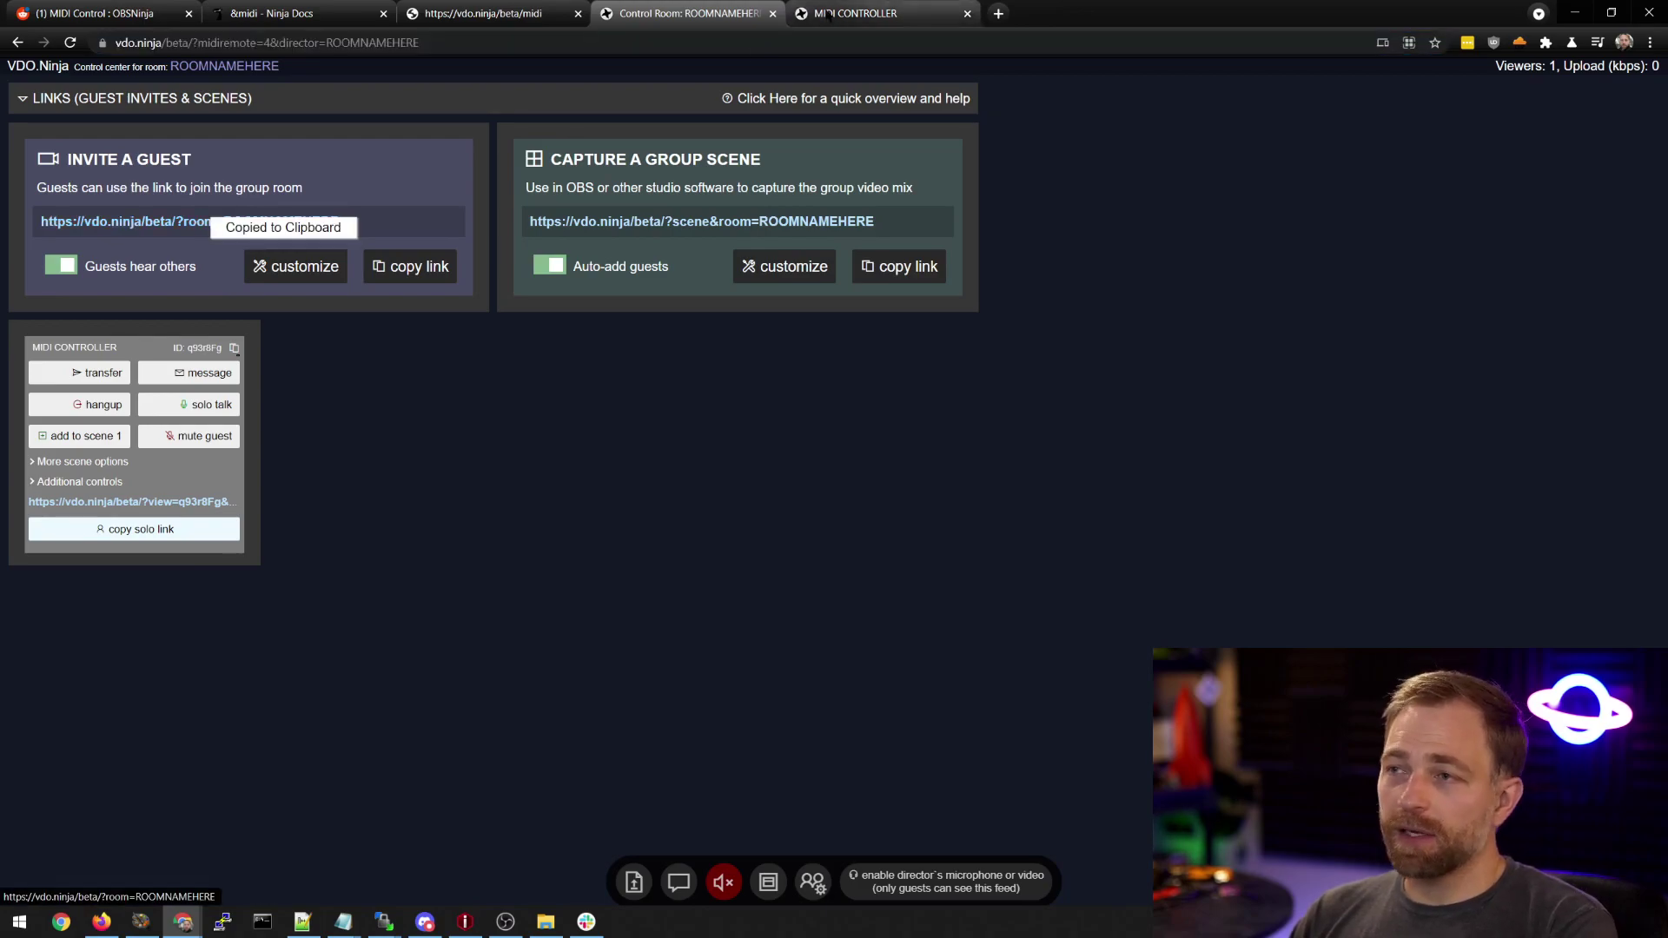
left_click(978, 17)
key("ctrl+v")
key("Return")
left_click(663, 174)
Start sending the test-pattern video source and confirm the new guest appears in the control room.
left_click(869, 458)
left_click(852, 503)
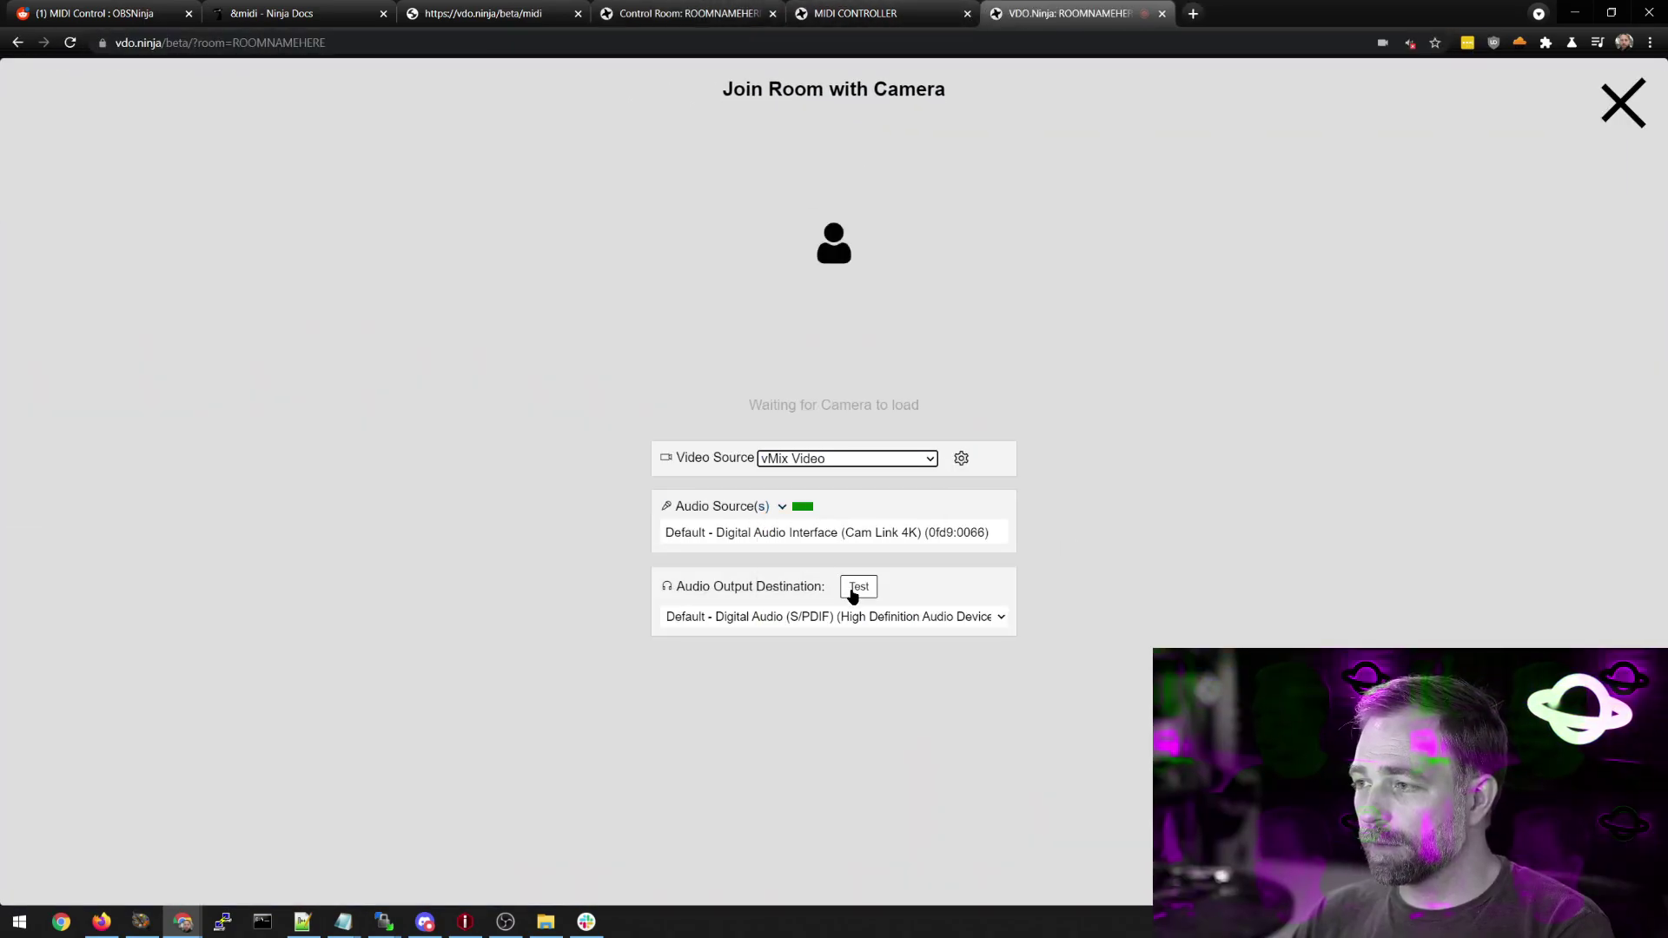
left_click(857, 412)
key("alt+Tab")
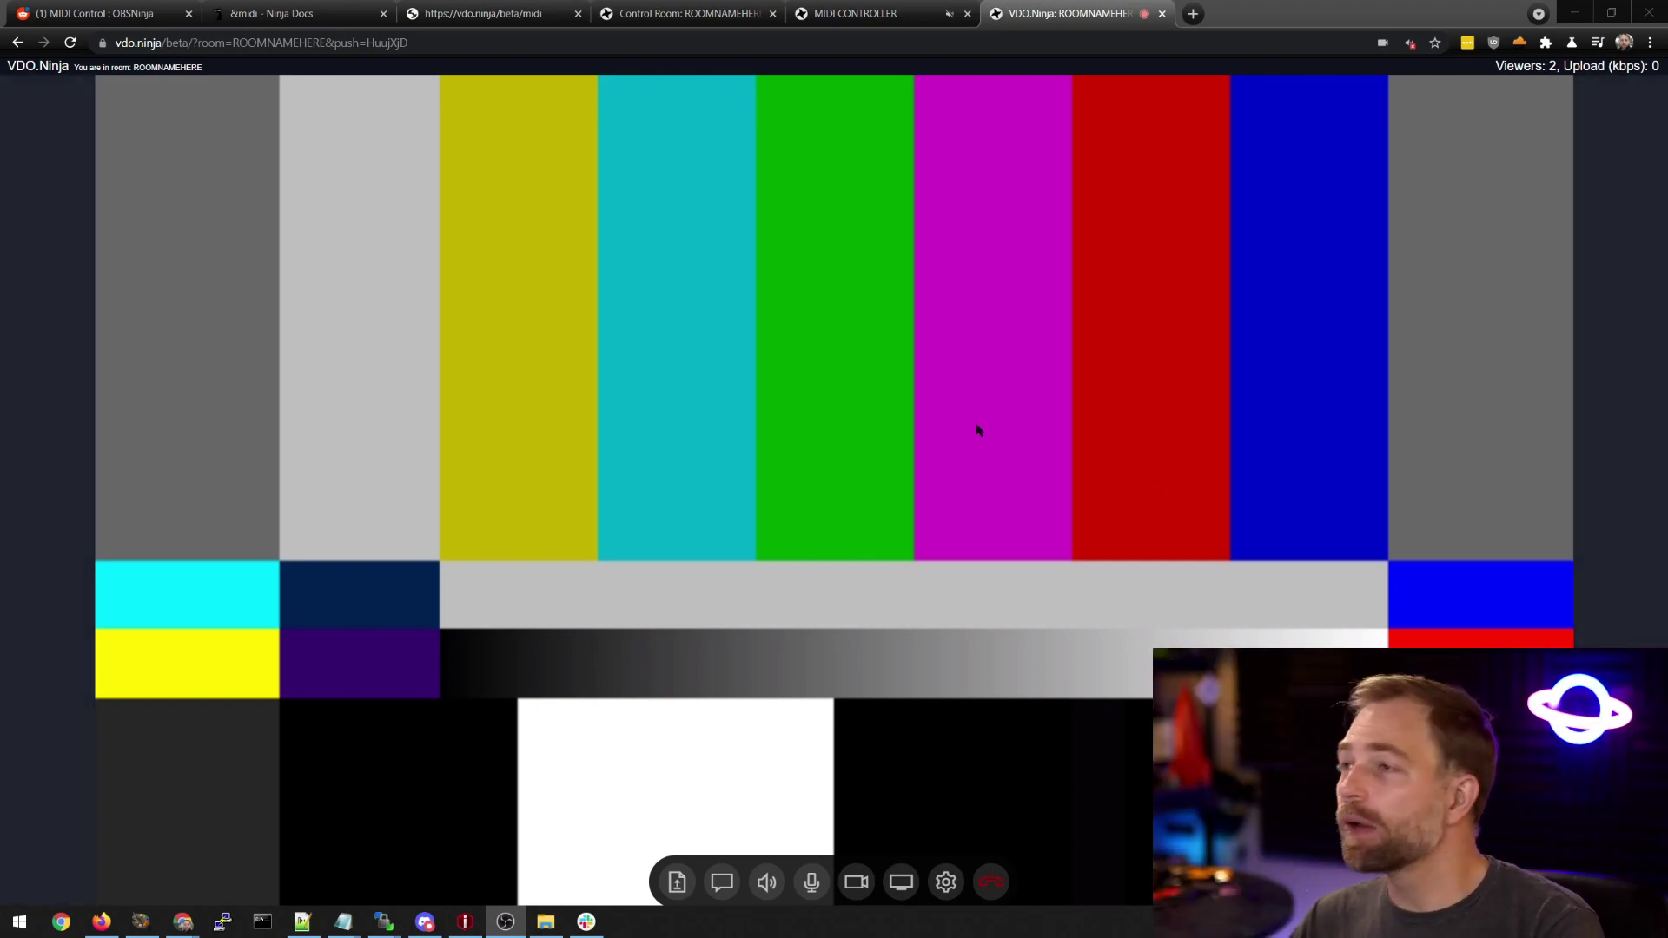
left_click(686, 13)
left_click(563, 7)
left_click(686, 13)
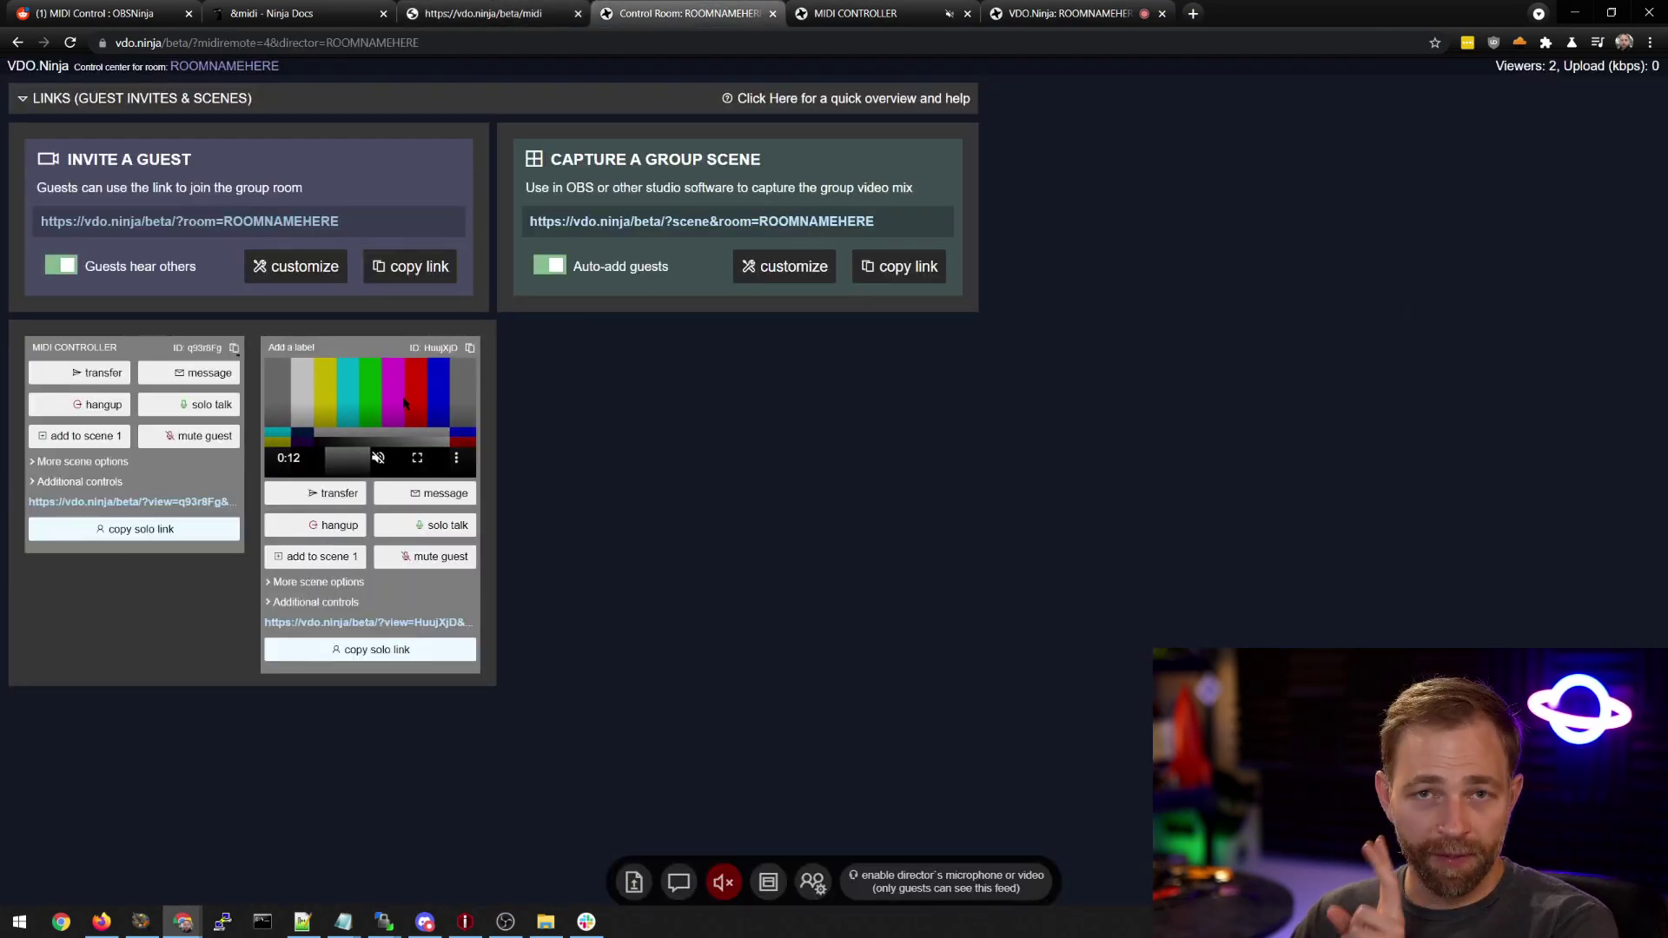
Turn off auto-adding guests to scenes and open the scene 1 link in a new docked tab.
left_click(681, 221)
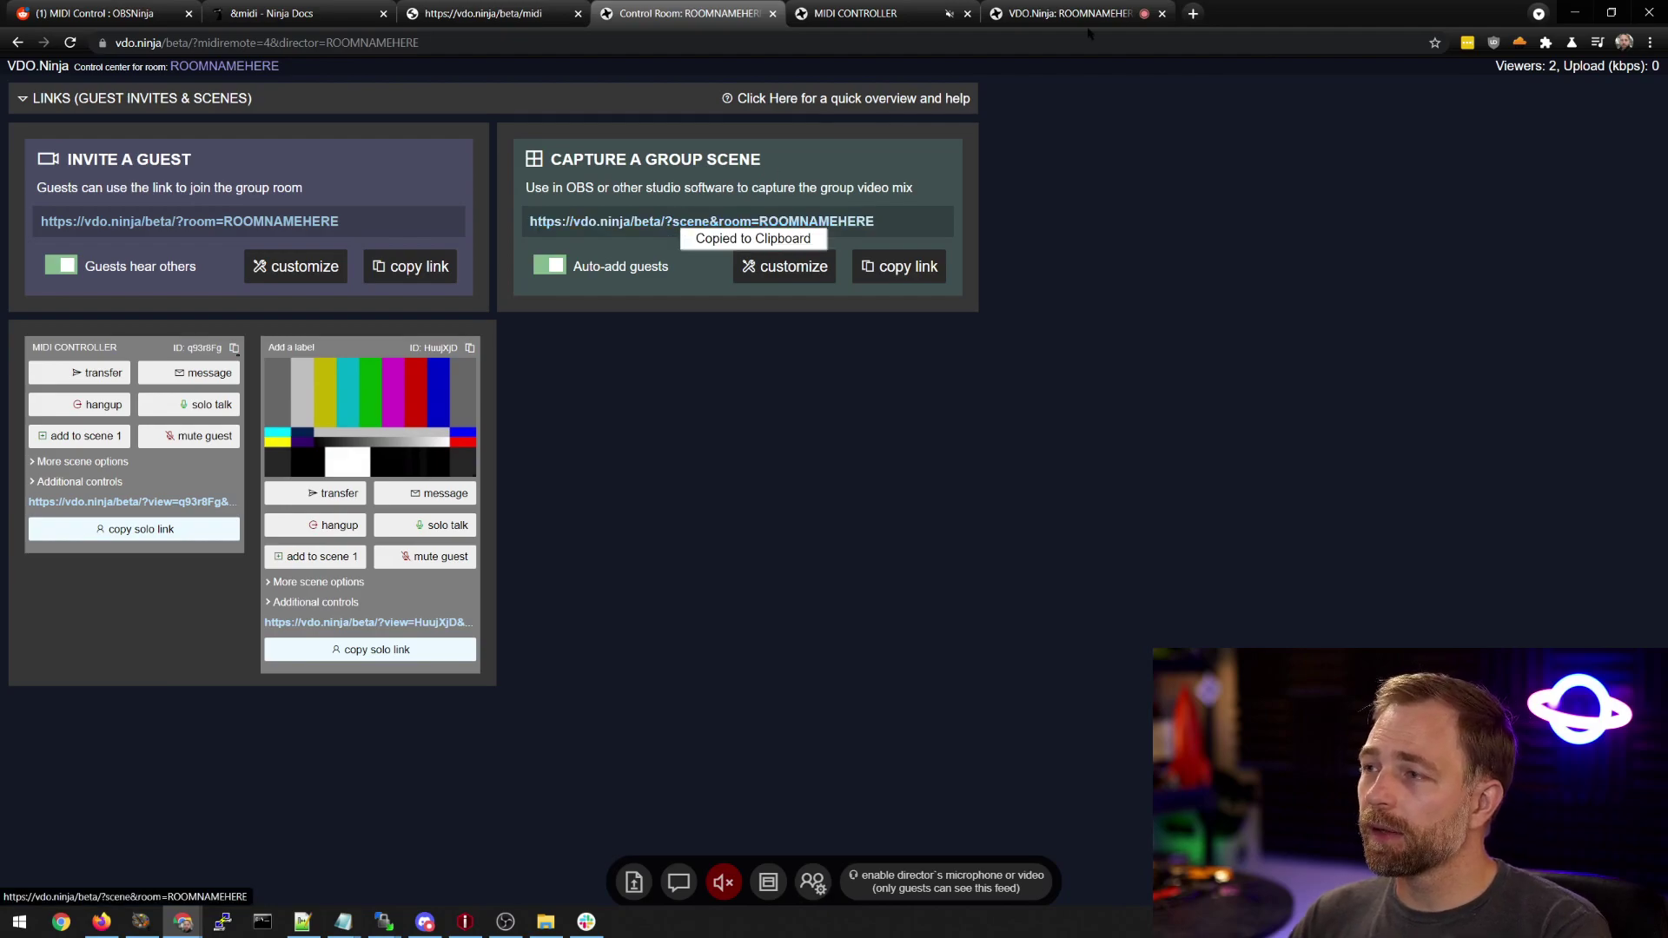
left_click(556, 271)
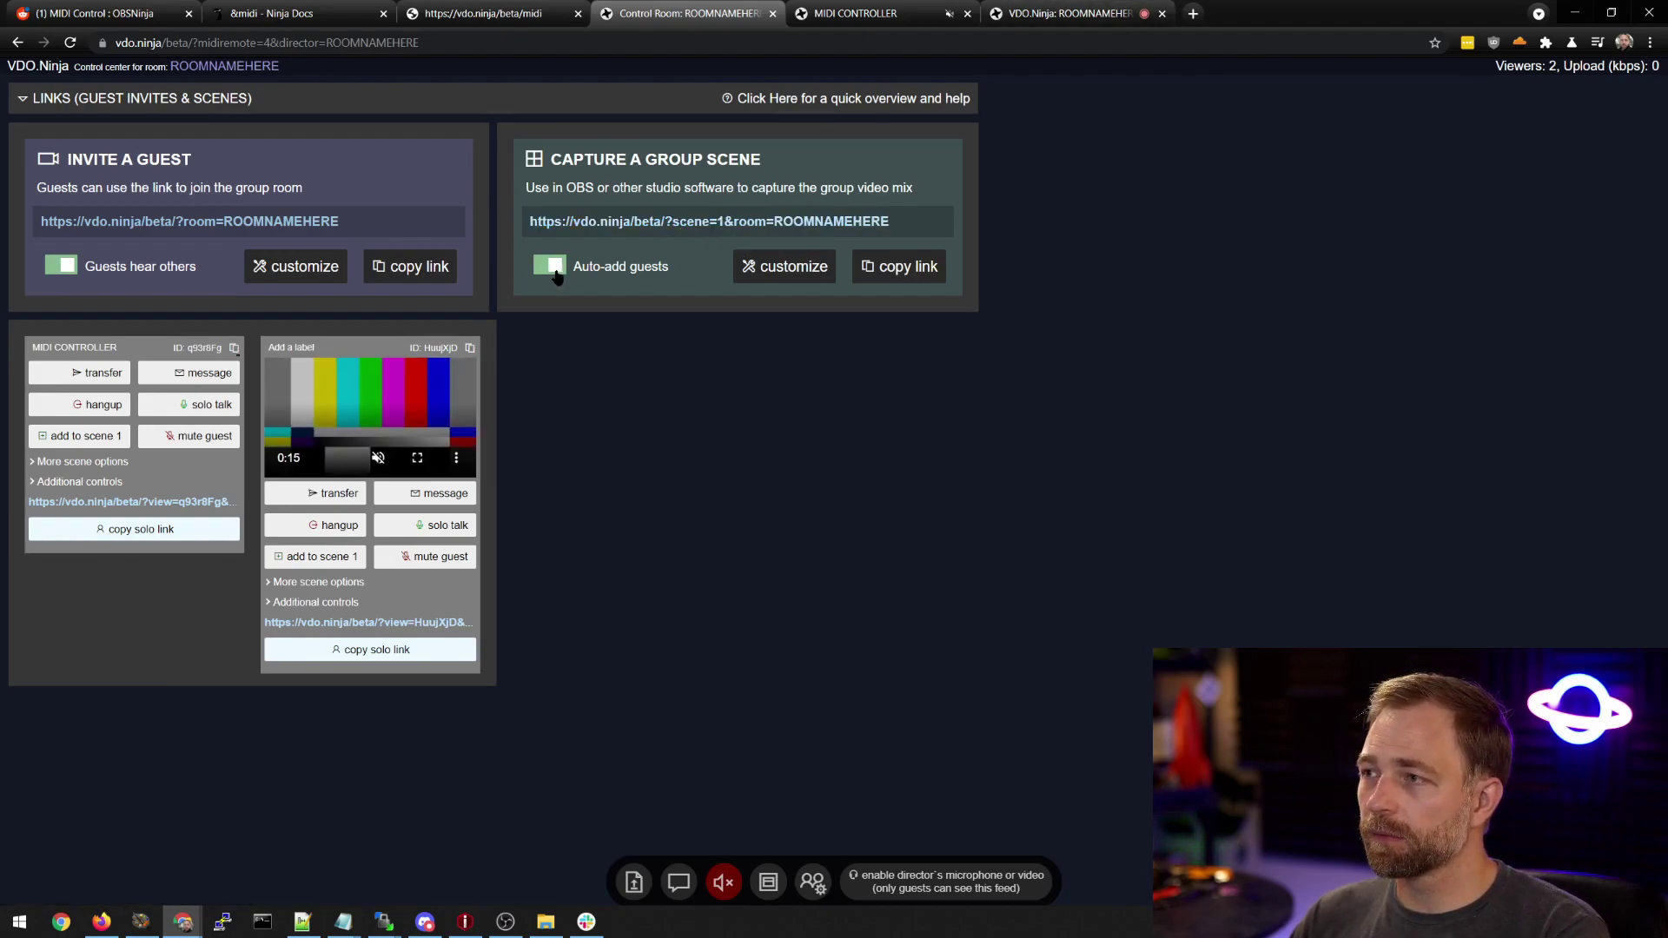
left_click(677, 222)
left_click(1193, 14)
key("ctrl+v")
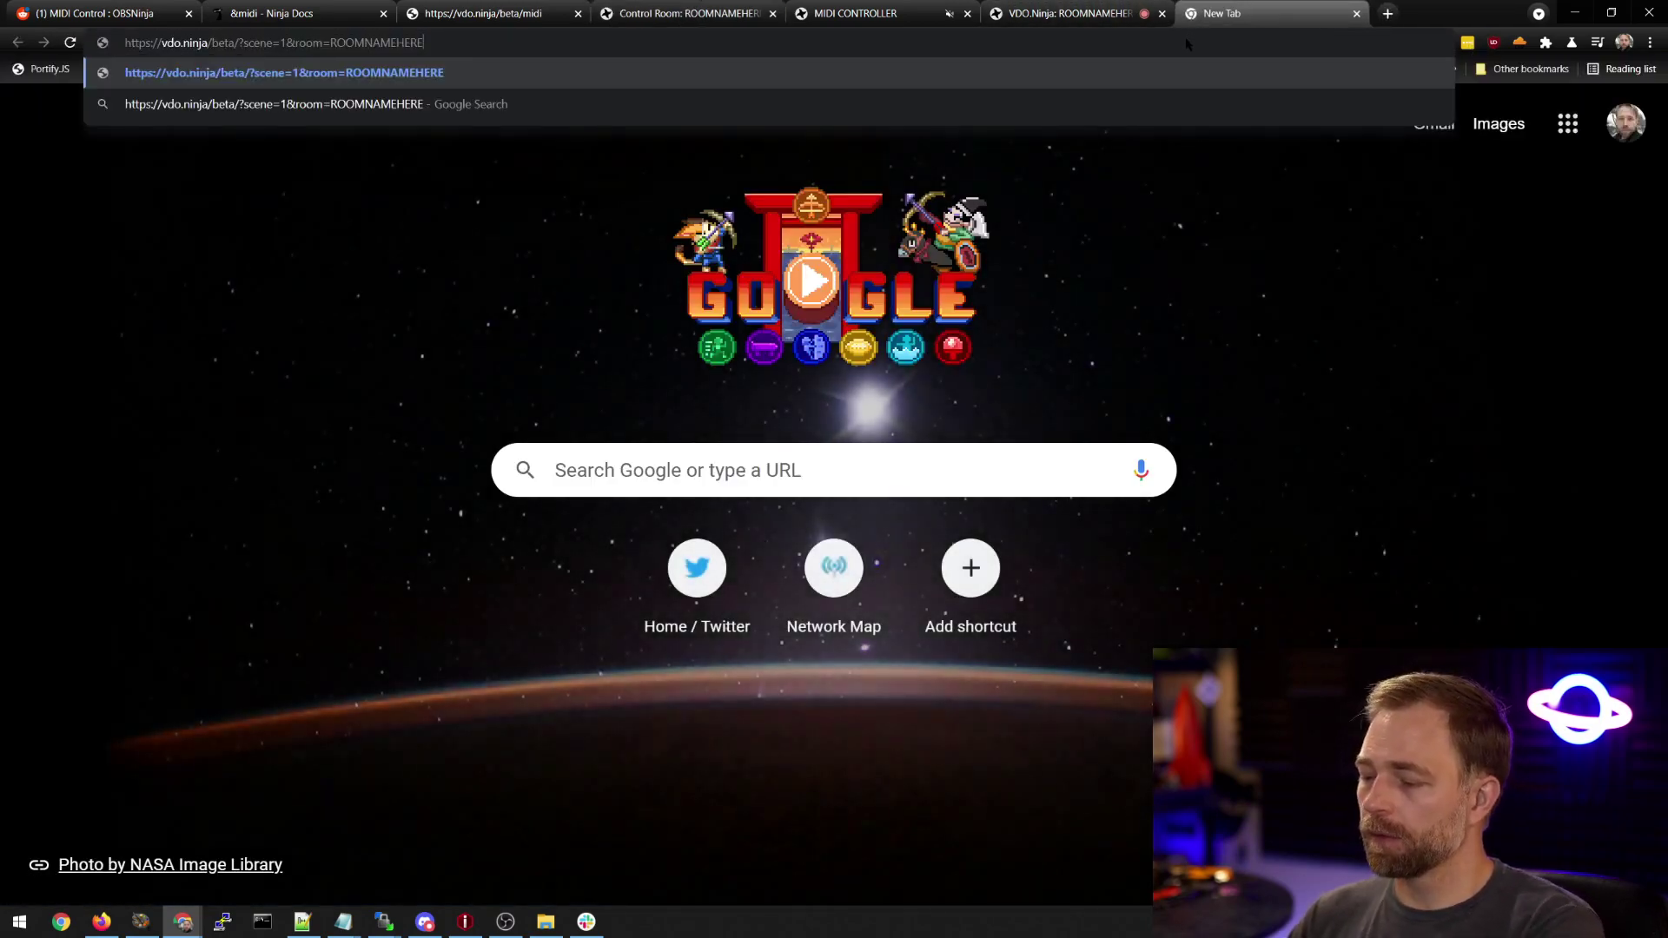
key("shift+Return")
left_click_drag(147, 9, 1251, 27)
left_click(1262, 13)
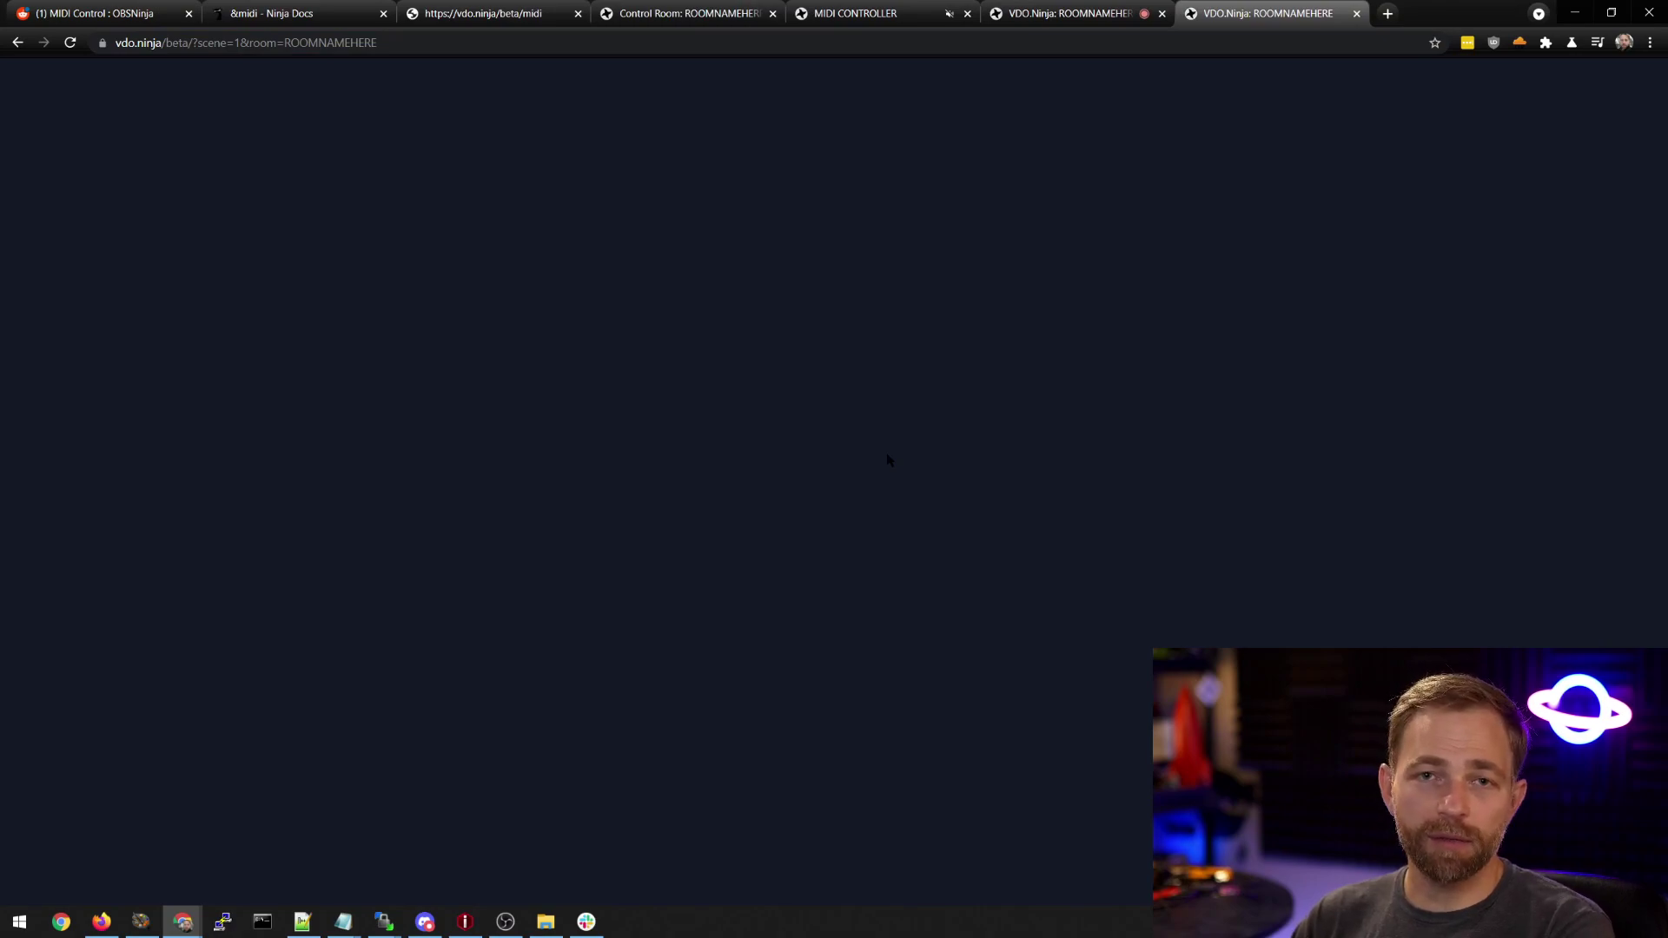
Check the scene=1 address, the control room, and the still-empty scene 1 output.
left_click_drag(287, 43, 263, 43)
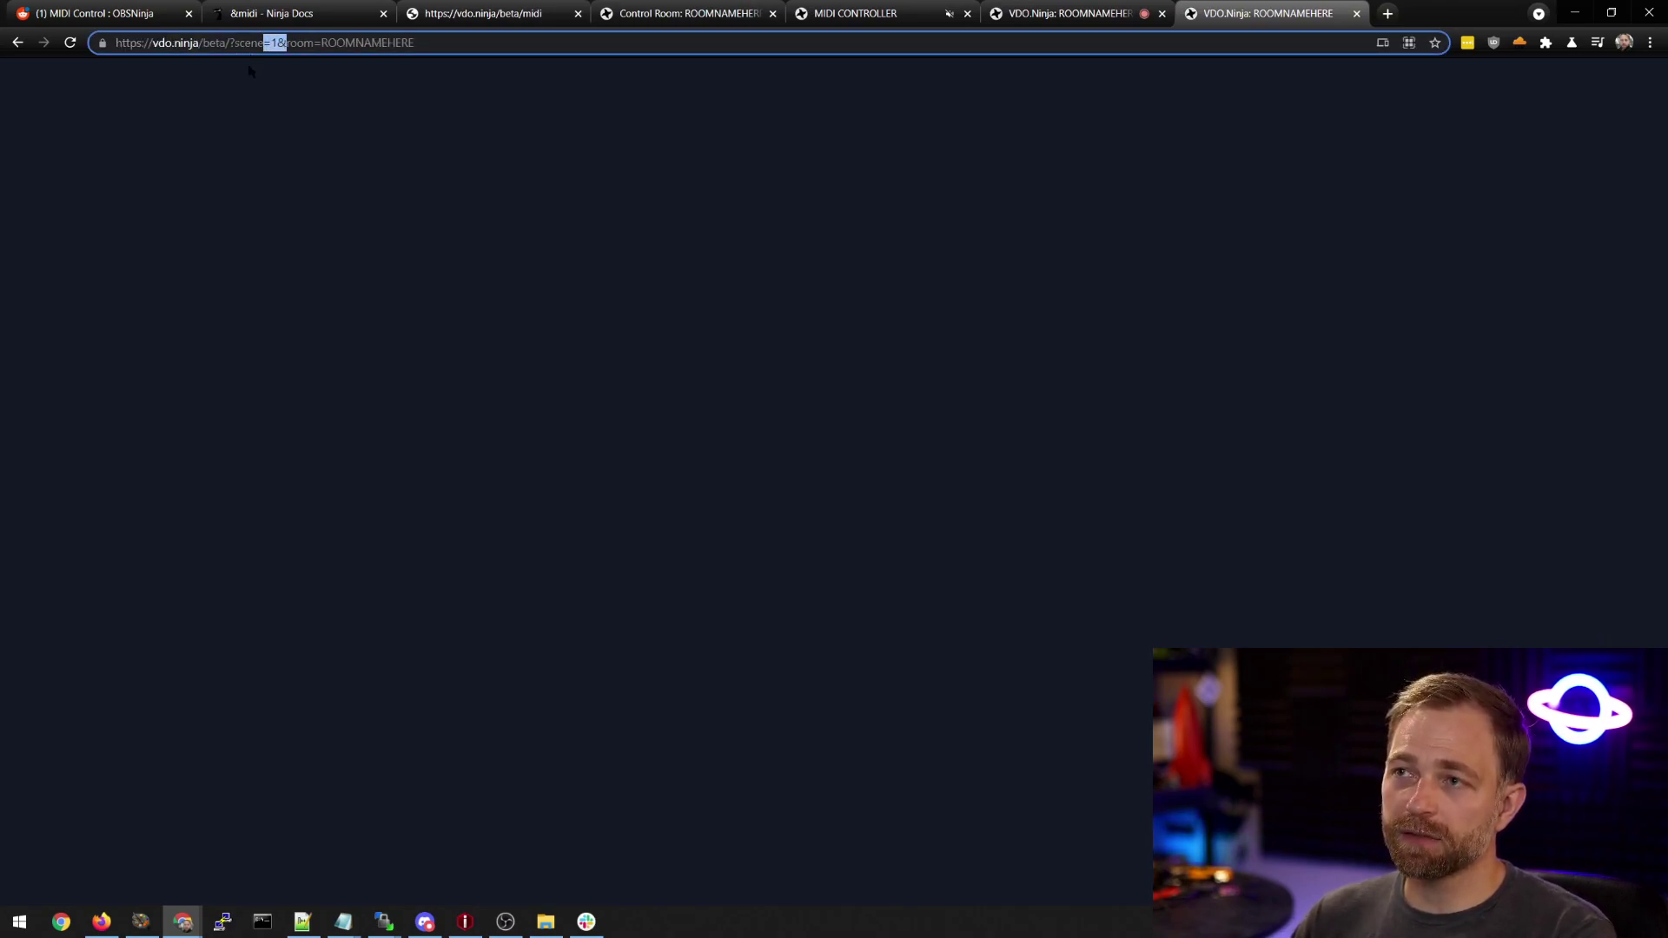
left_click(625, 256)
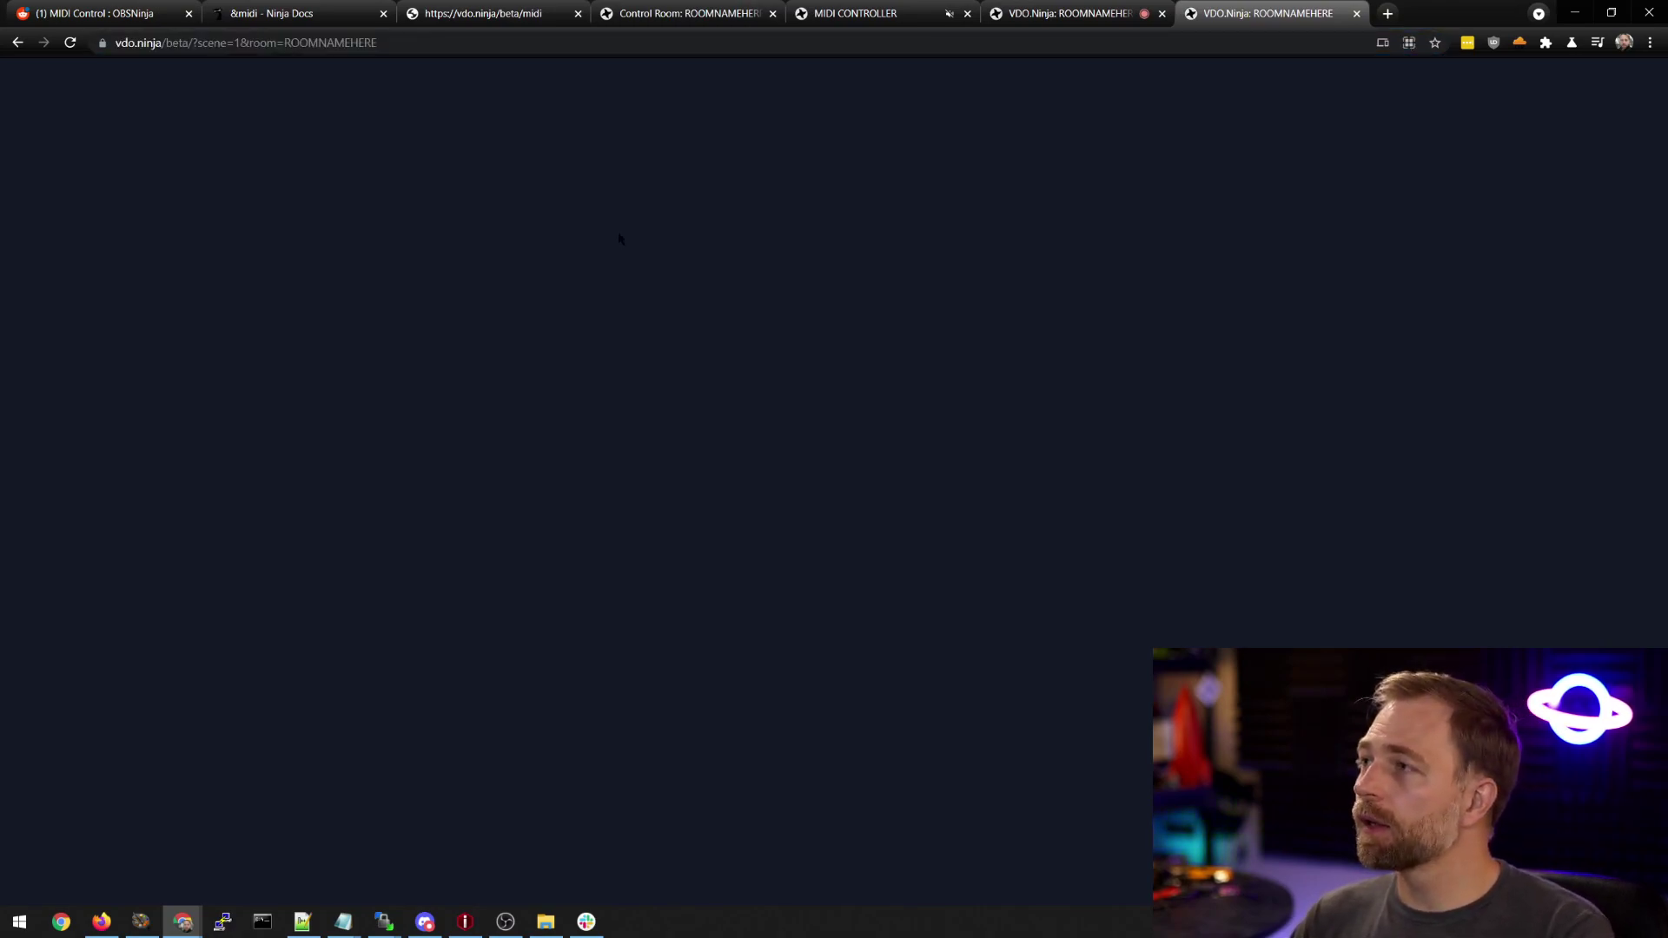
left_click(682, 13)
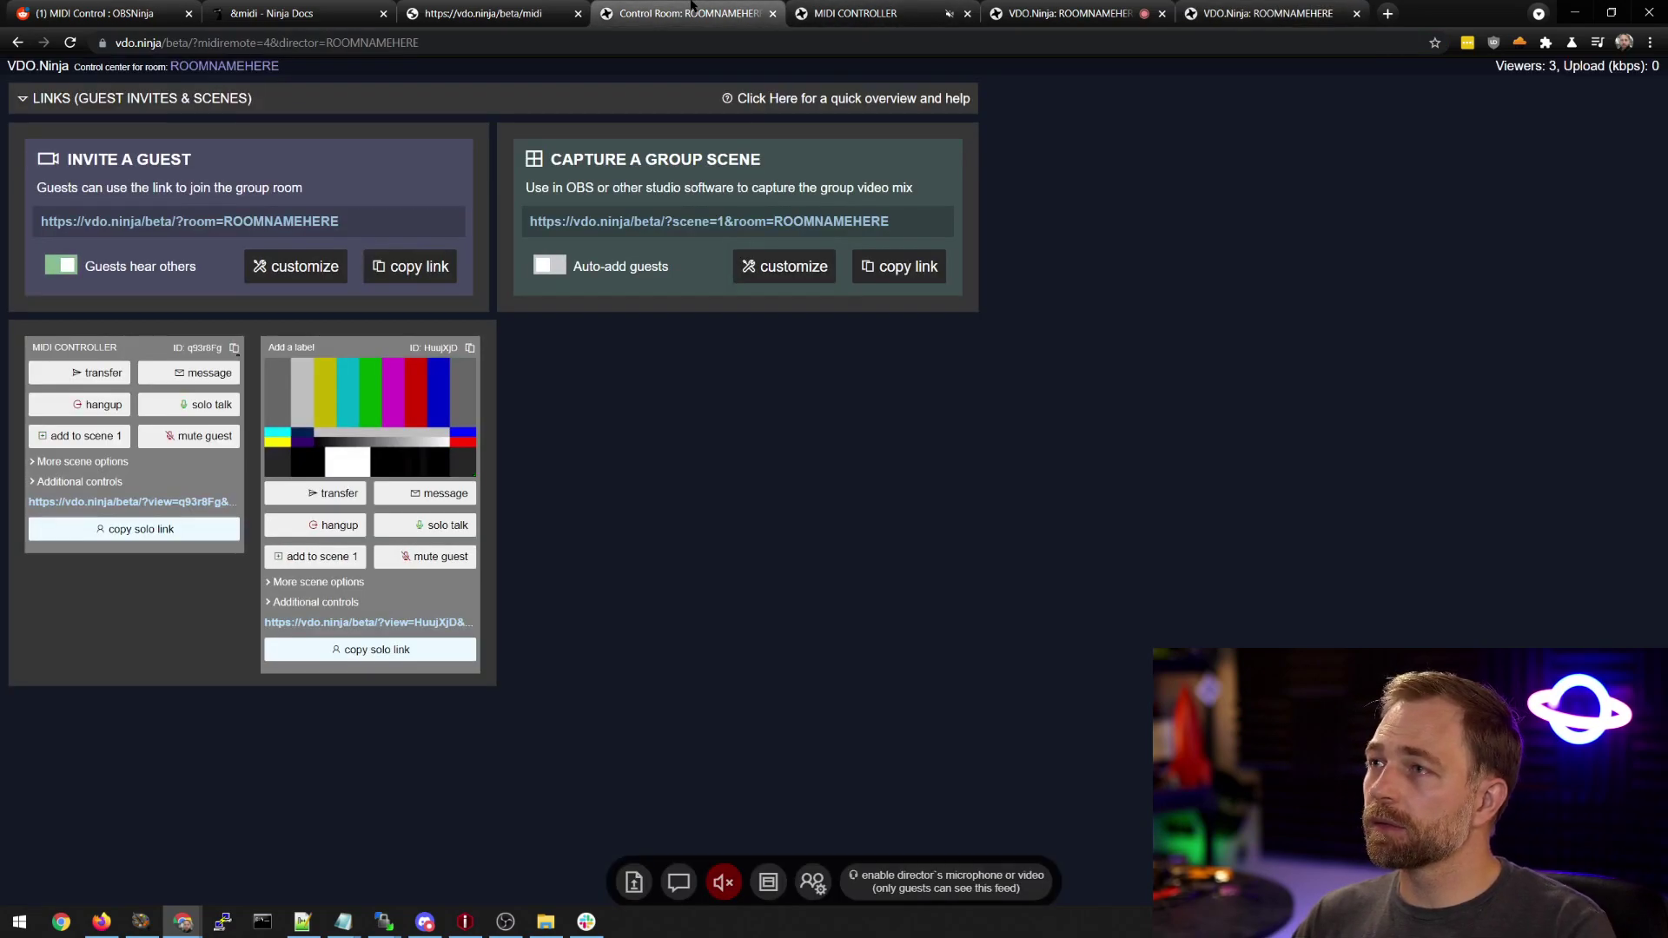
left_click(1218, 11)
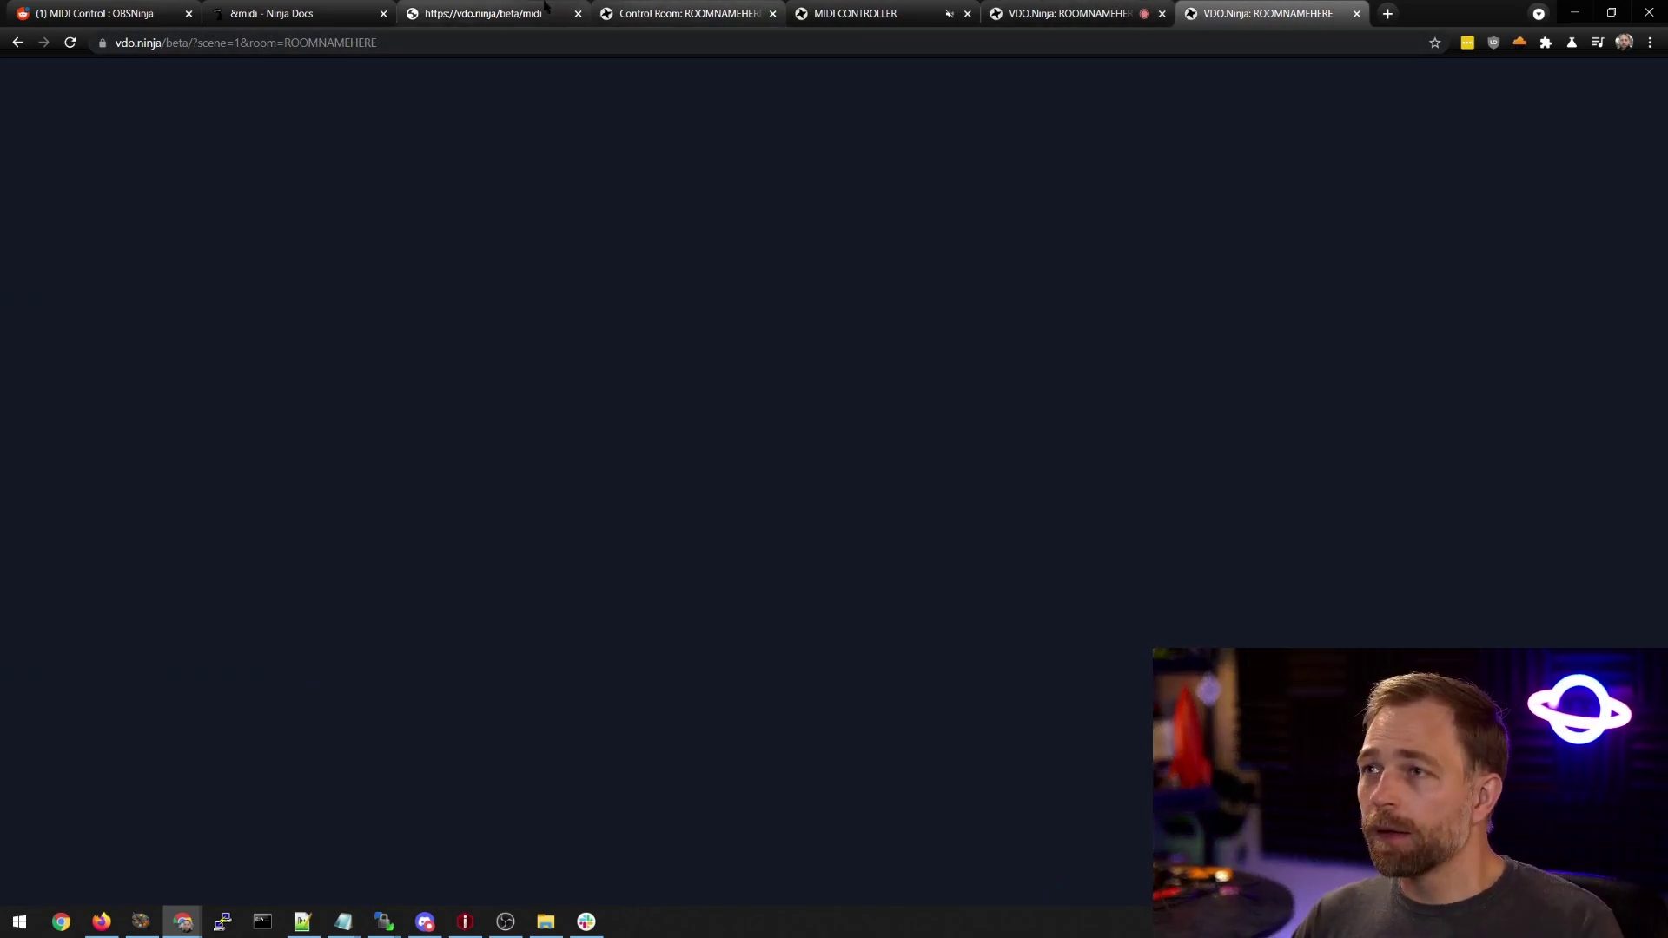
left_click(487, 13)
Look up the Add/remove from scene function in the &midi=4 documentation.
scroll(596, 377, "down", 1)
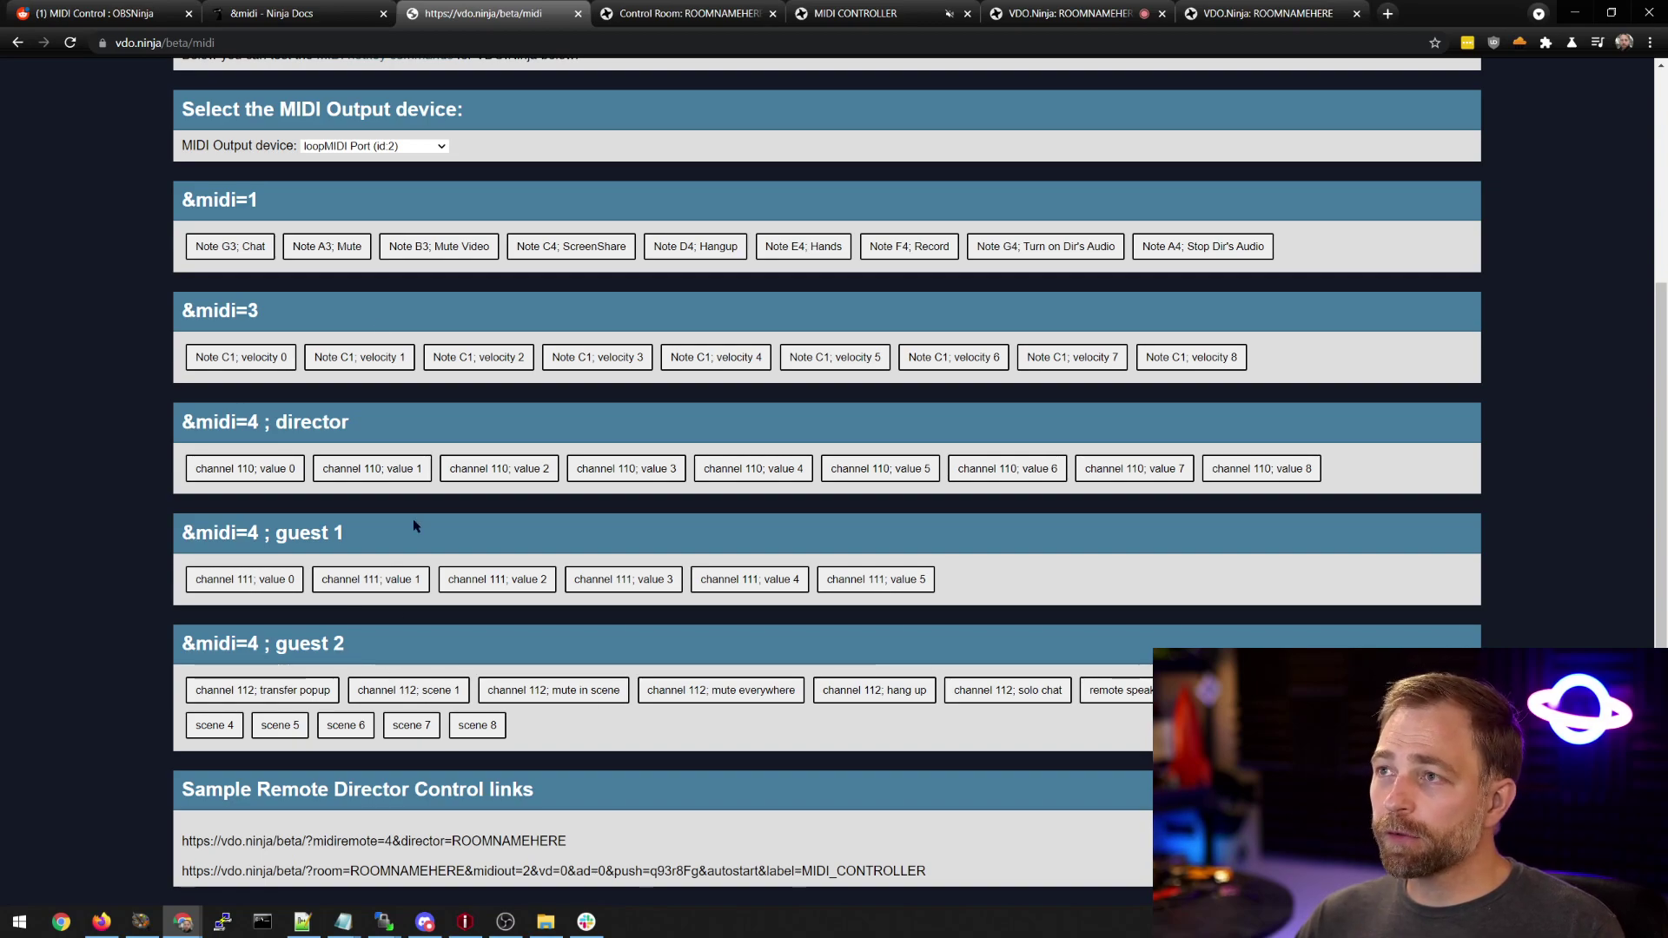
key("ctrl+shift+Tab")
scroll(580, 539, "down", 14)
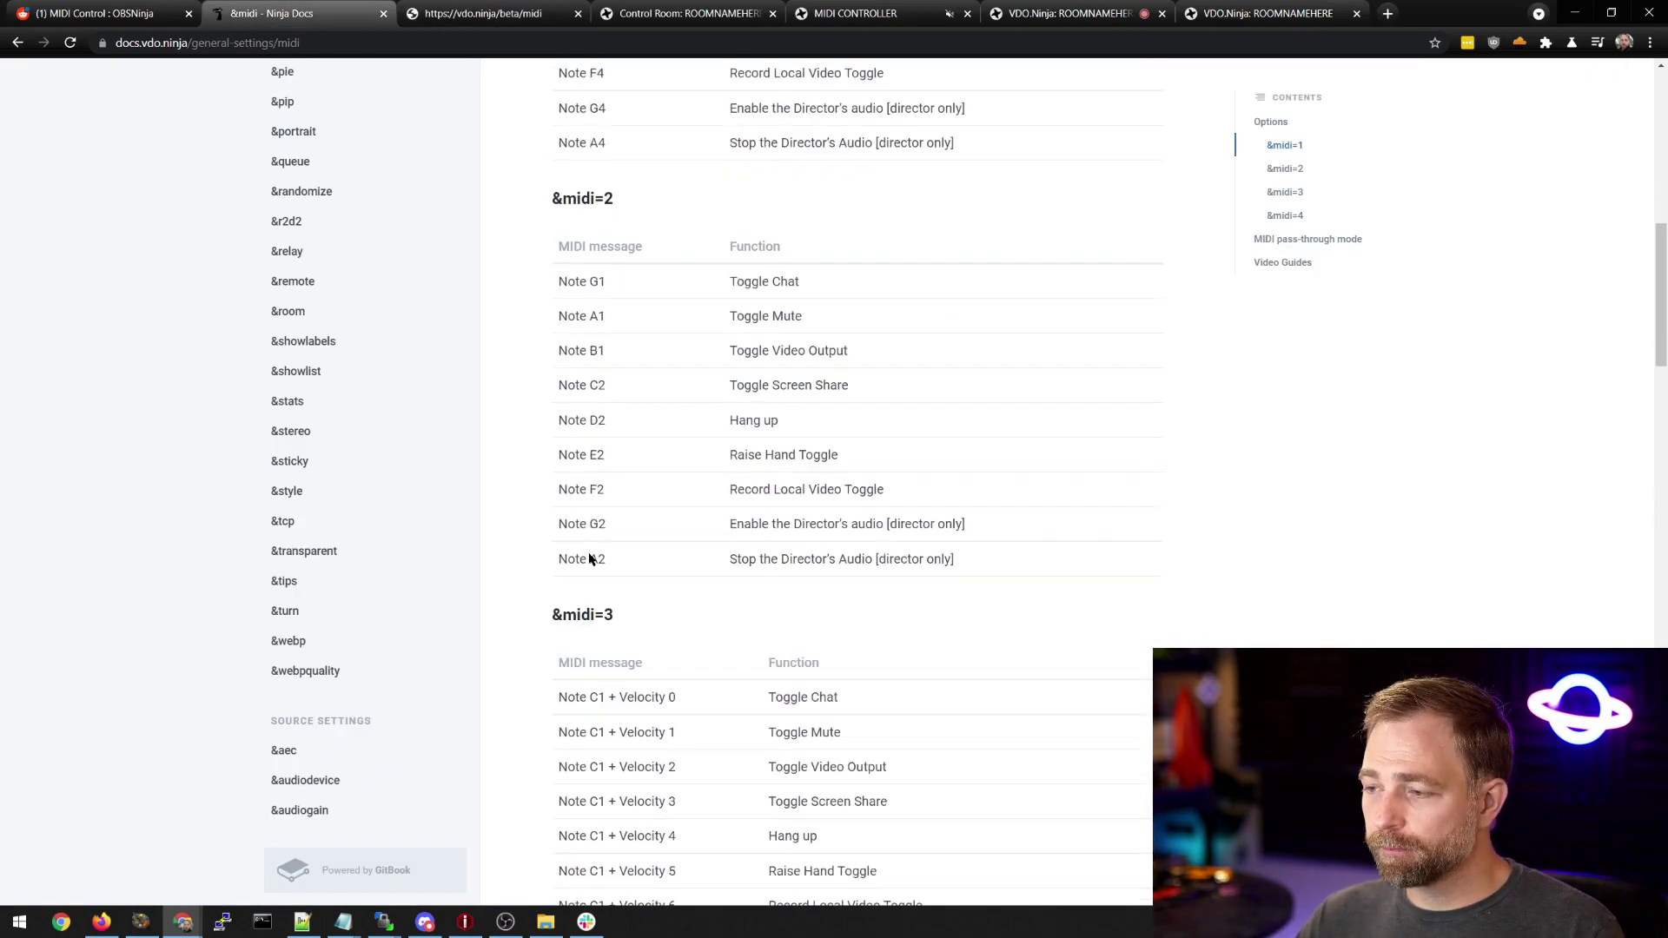
scroll(606, 626, "down", 2)
left_click_drag(559, 596, 708, 606)
left_click_drag(913, 596, 757, 605)
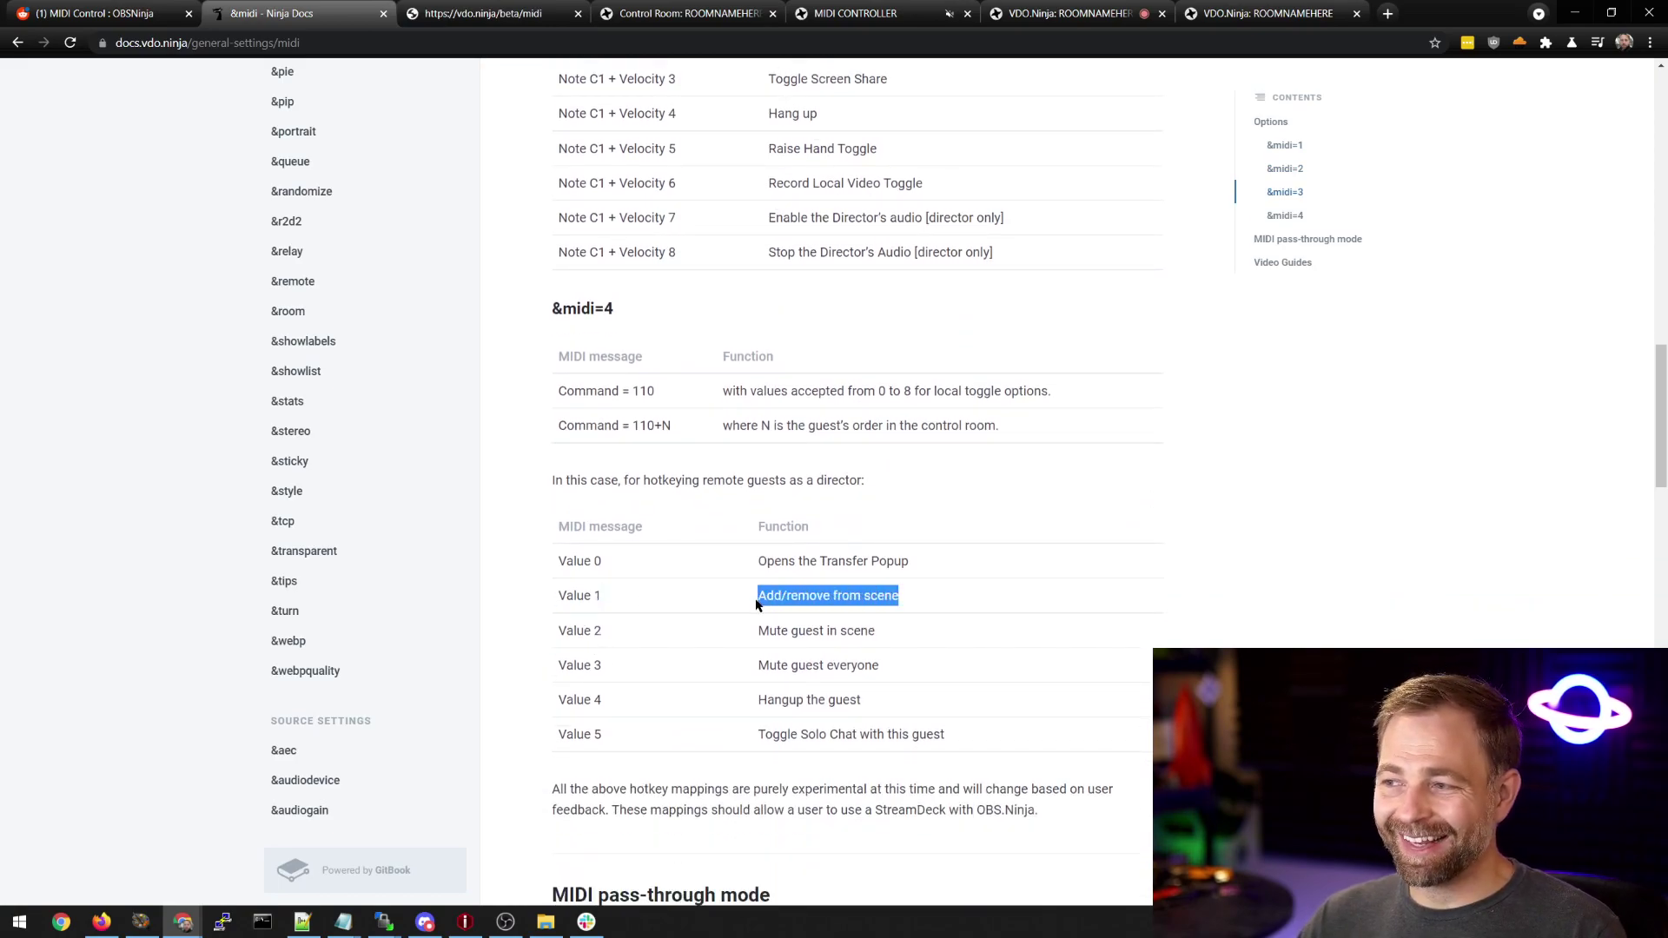
left_click(904, 596)
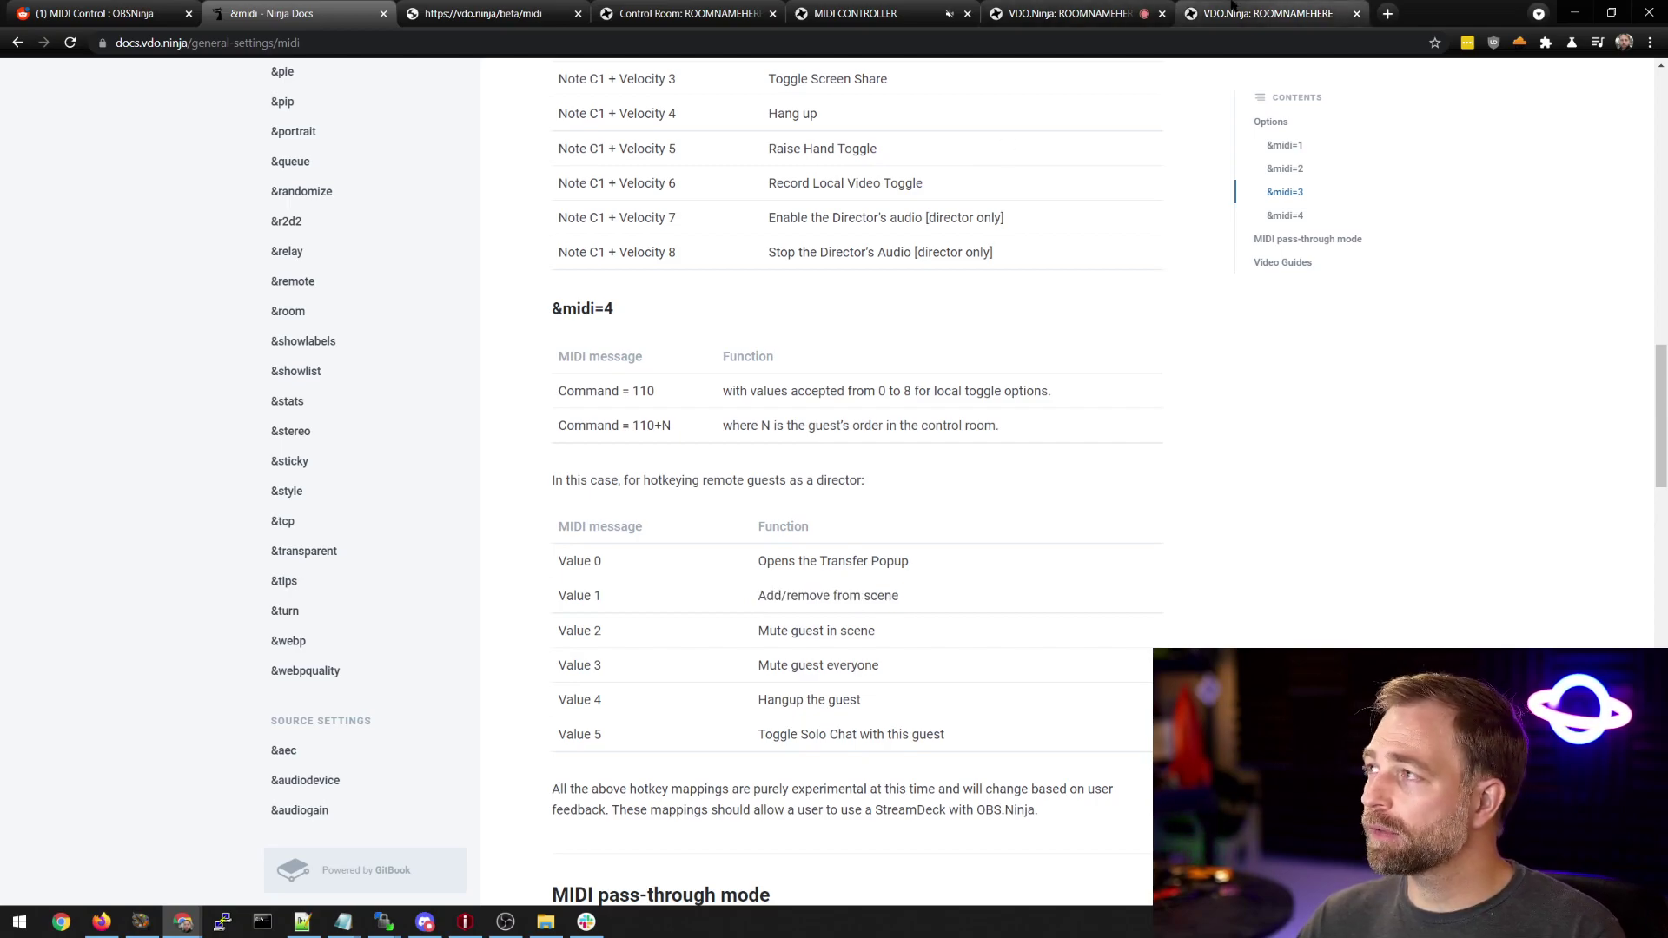
Trigger the scene toggle from the MIDI test page and view the colour-bars guest in scene 1.
left_click(1268, 13)
left_click(1086, 11)
mouse_move(917, 6)
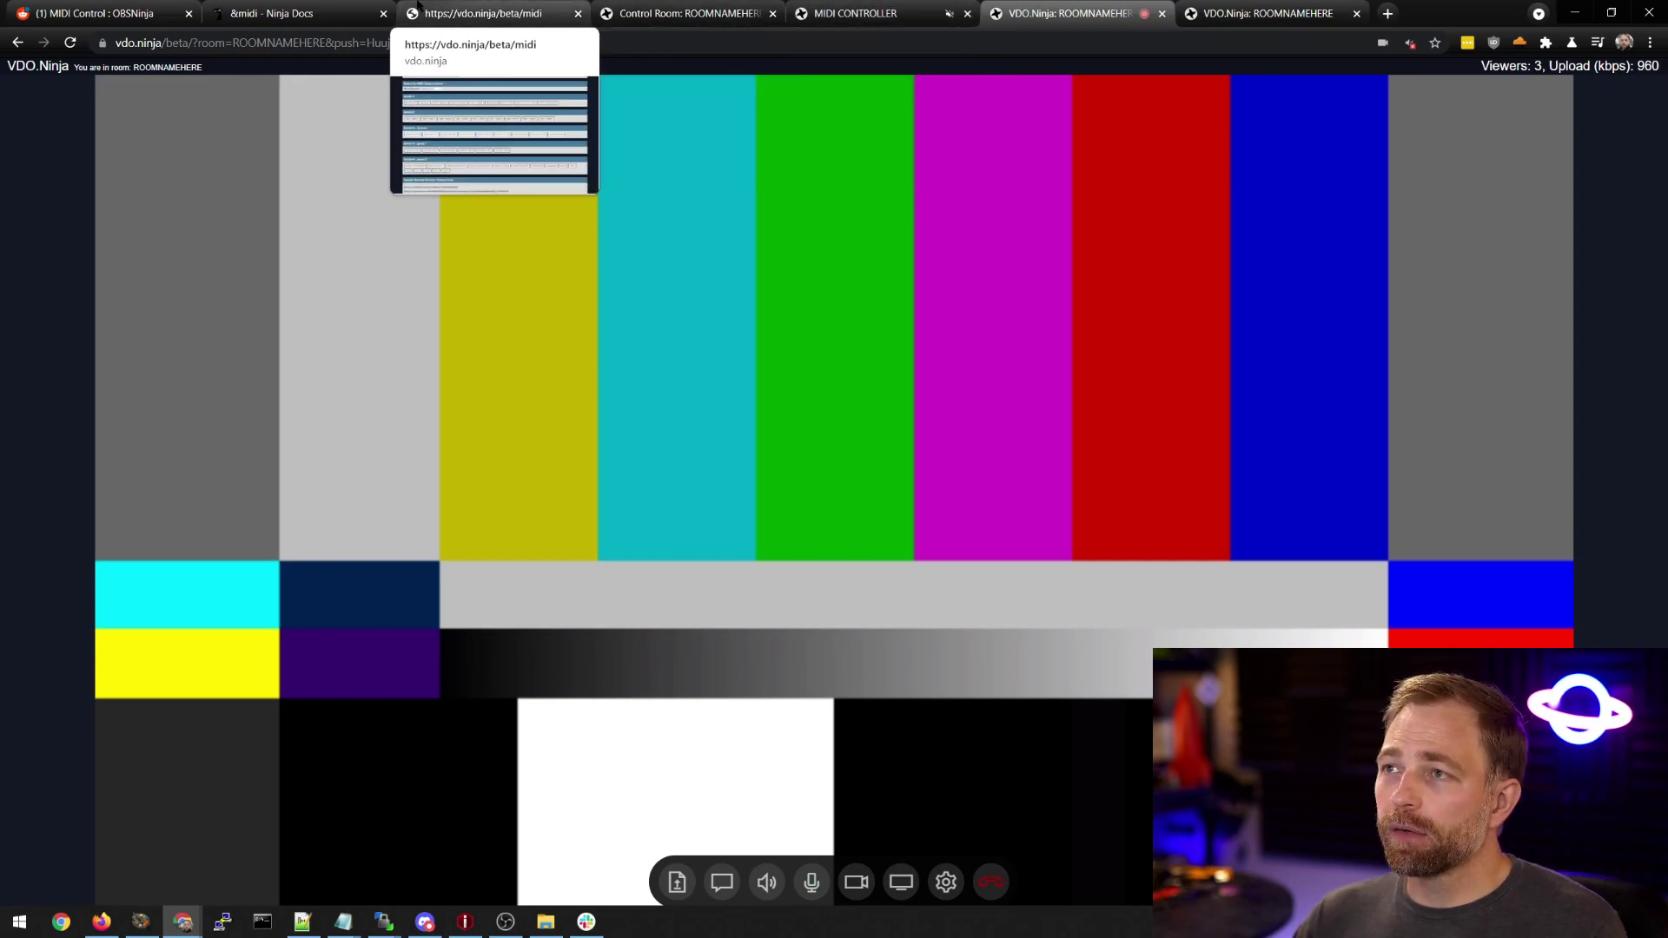
left_click(486, 13)
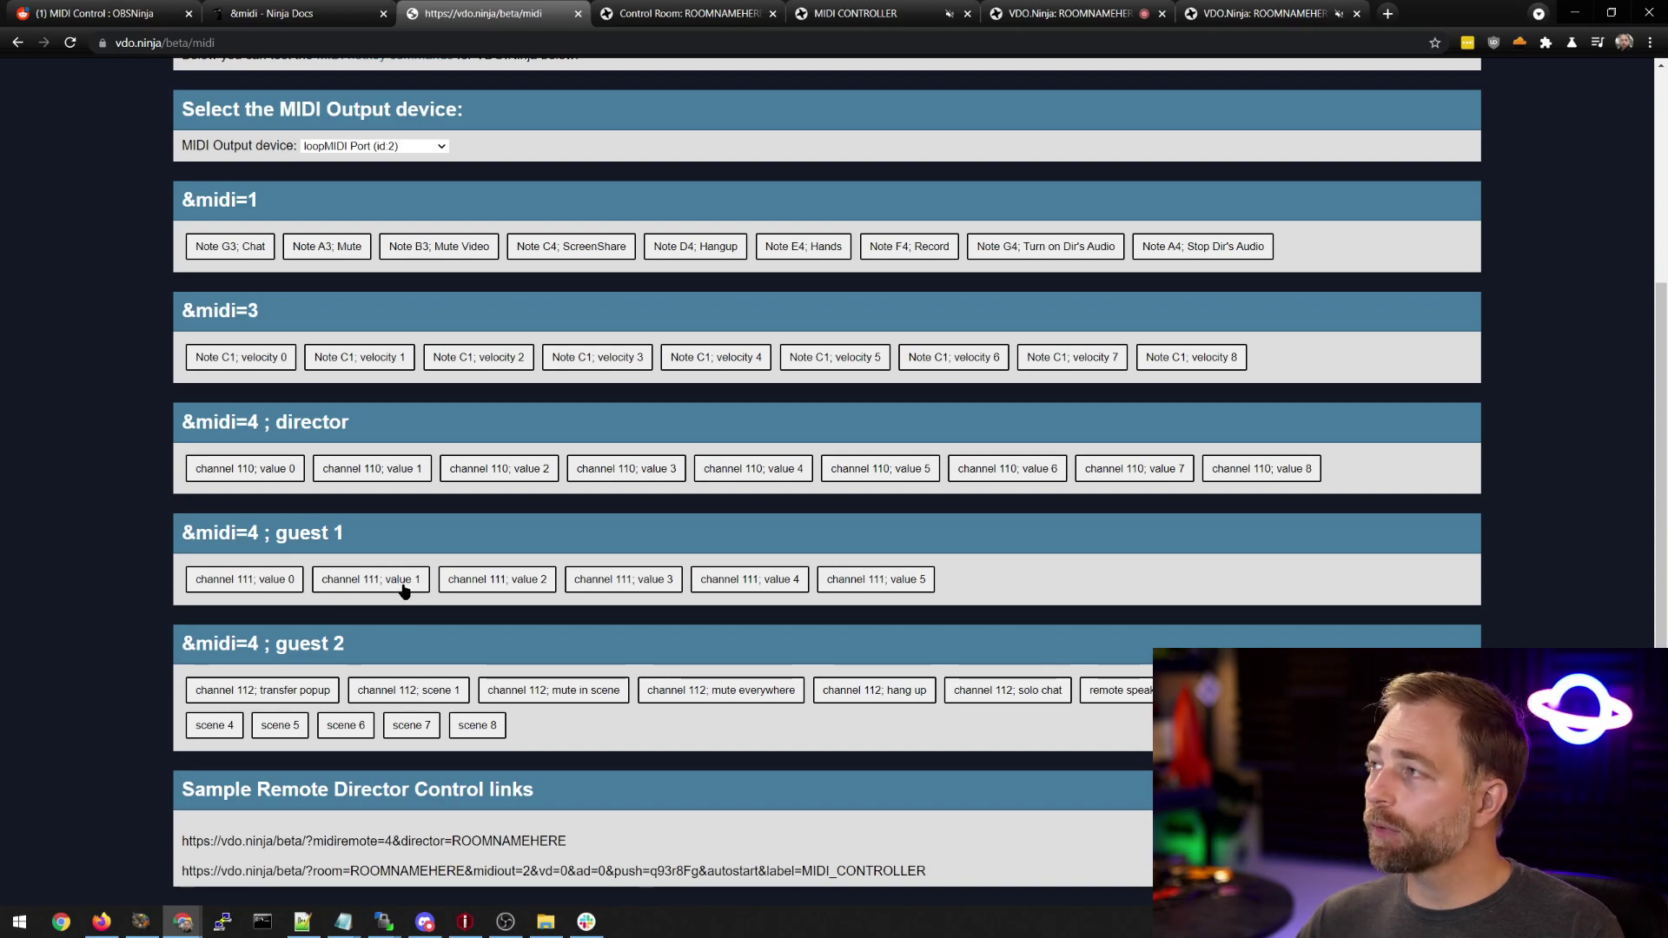
key("ctrl+Tab")
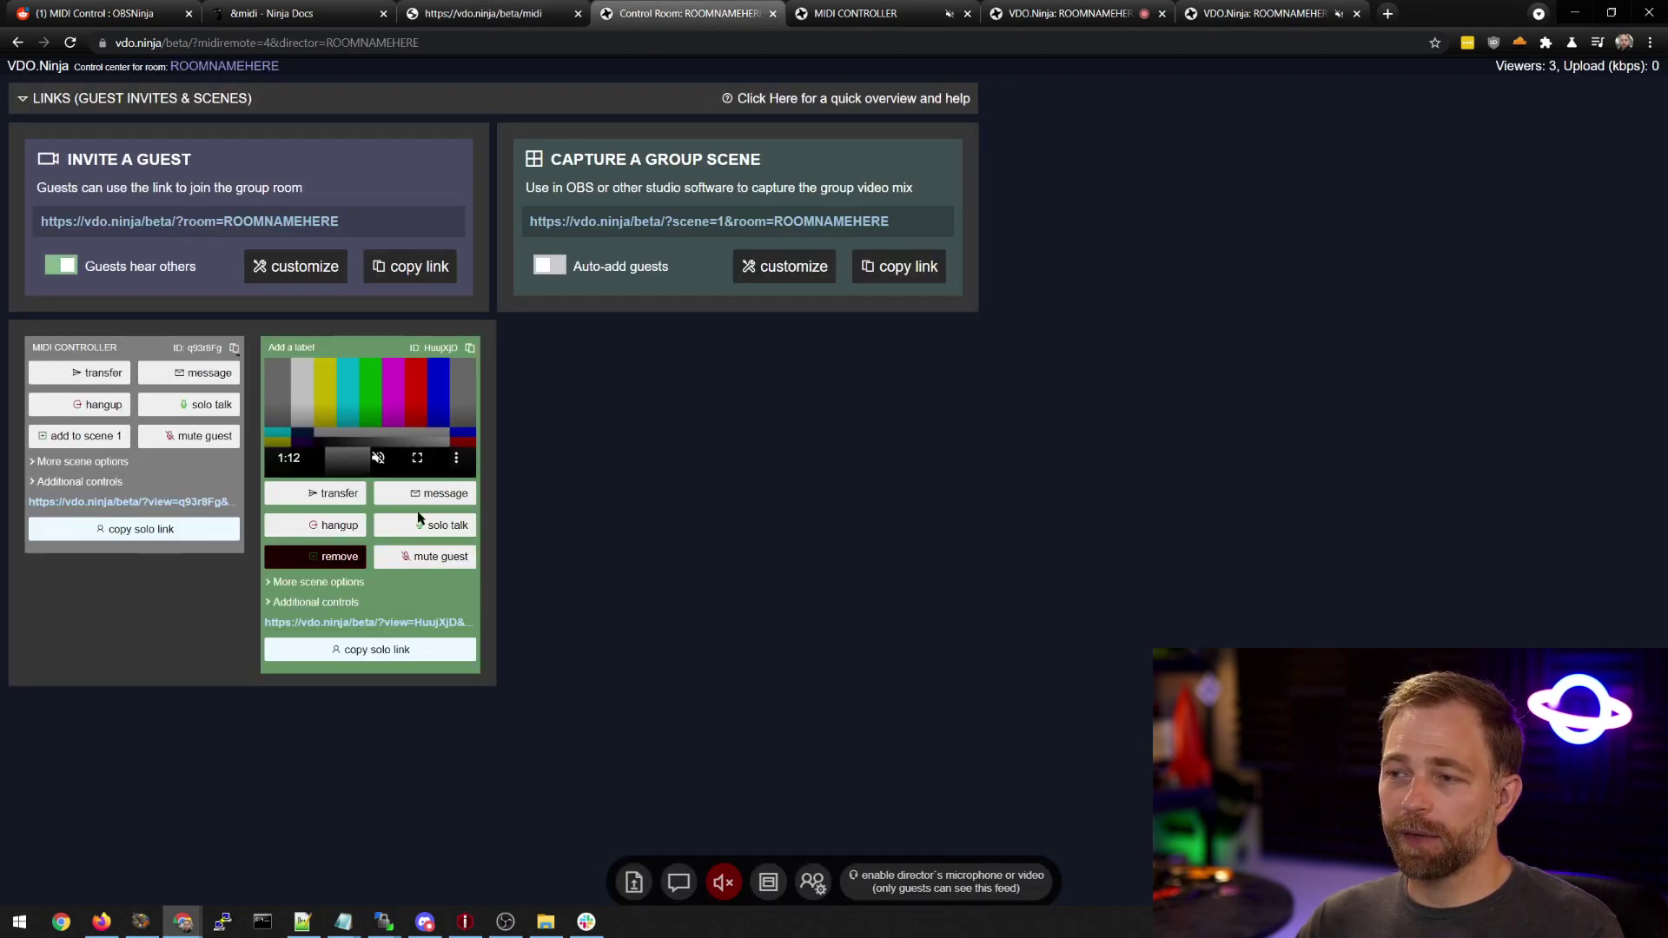
Press 'channel 112; scene 1' to remove guest 2 from scene 1 and check the output.
key("ctrl+9")
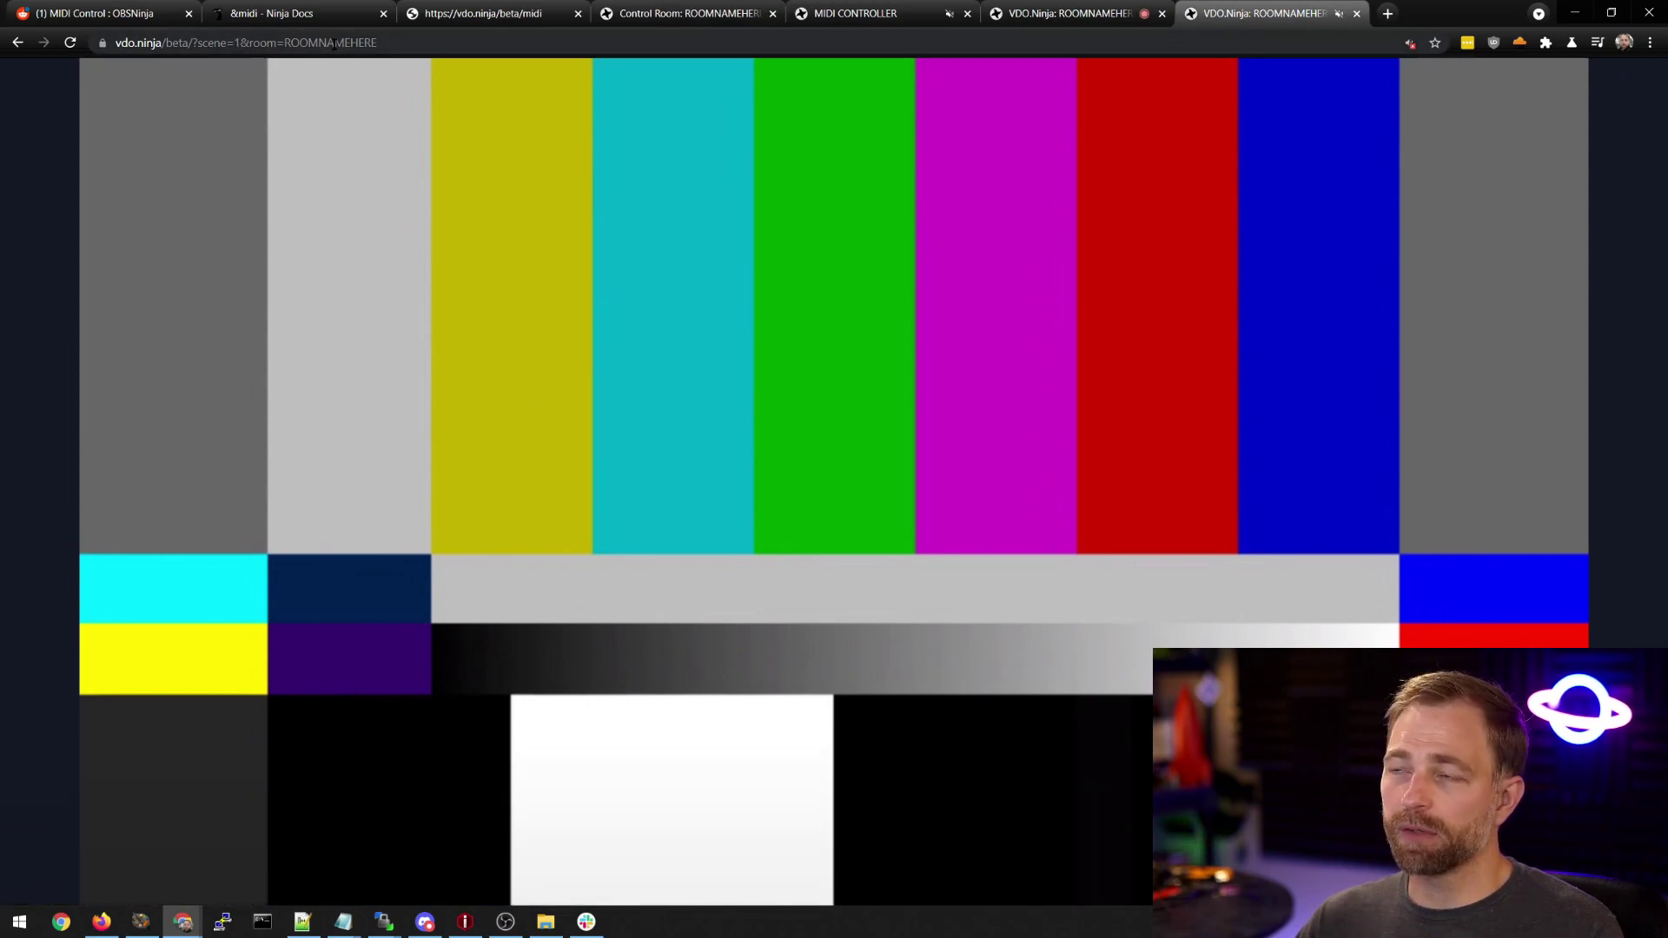
key("ctrl+3")
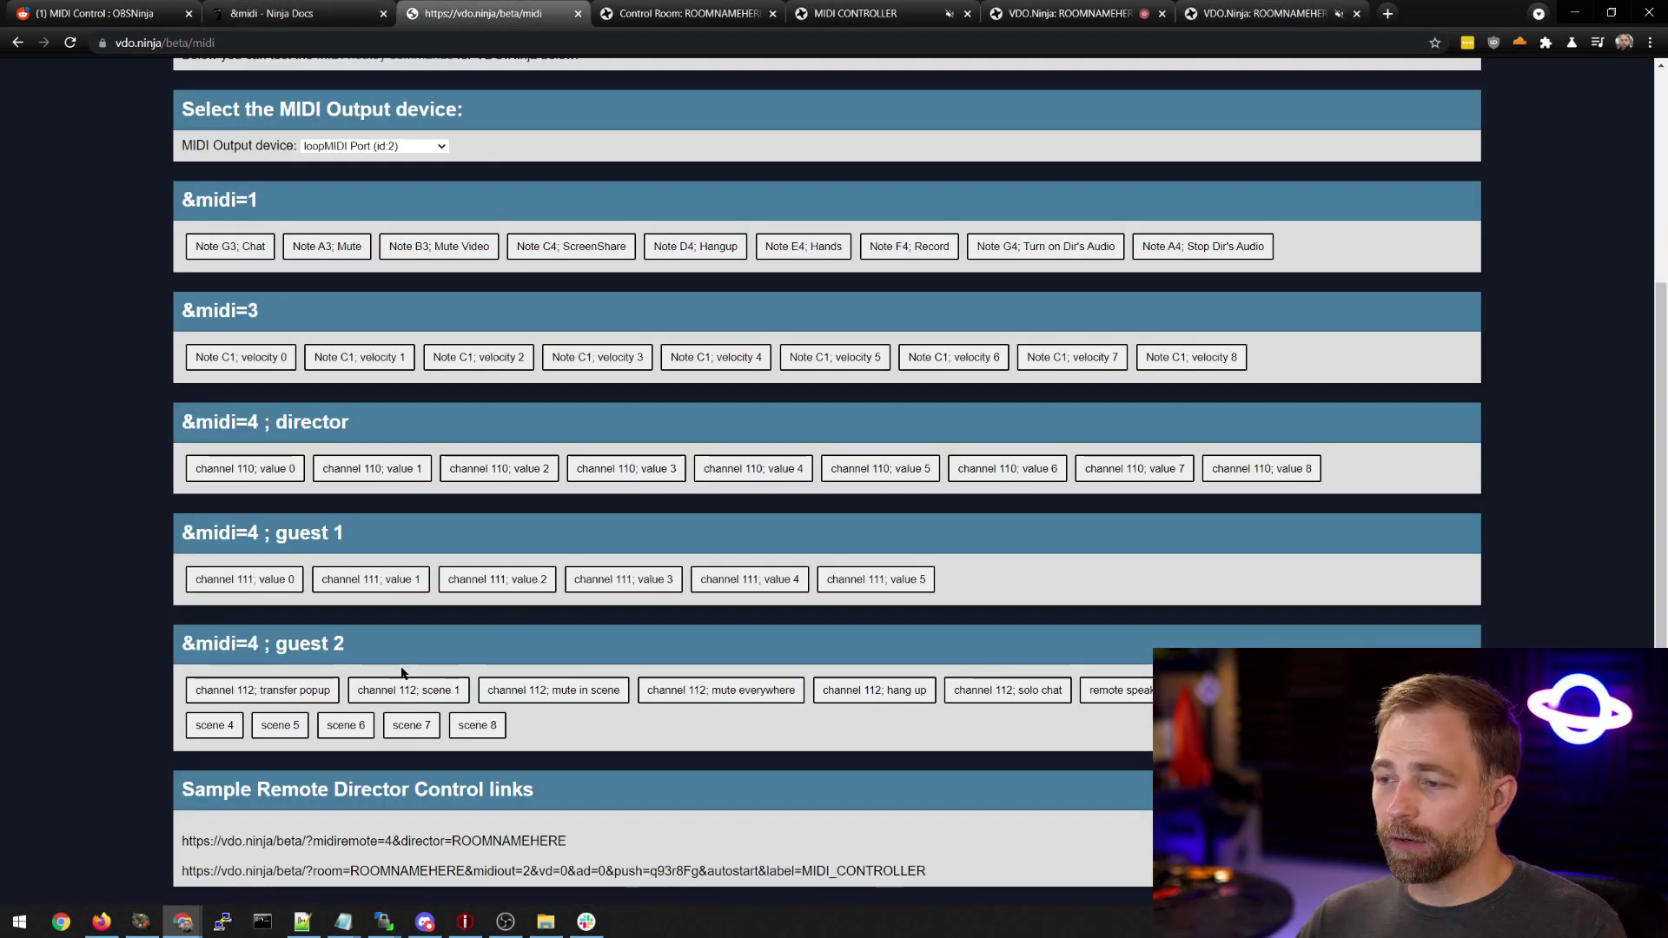
left_click(432, 692)
key("ctrl+9")
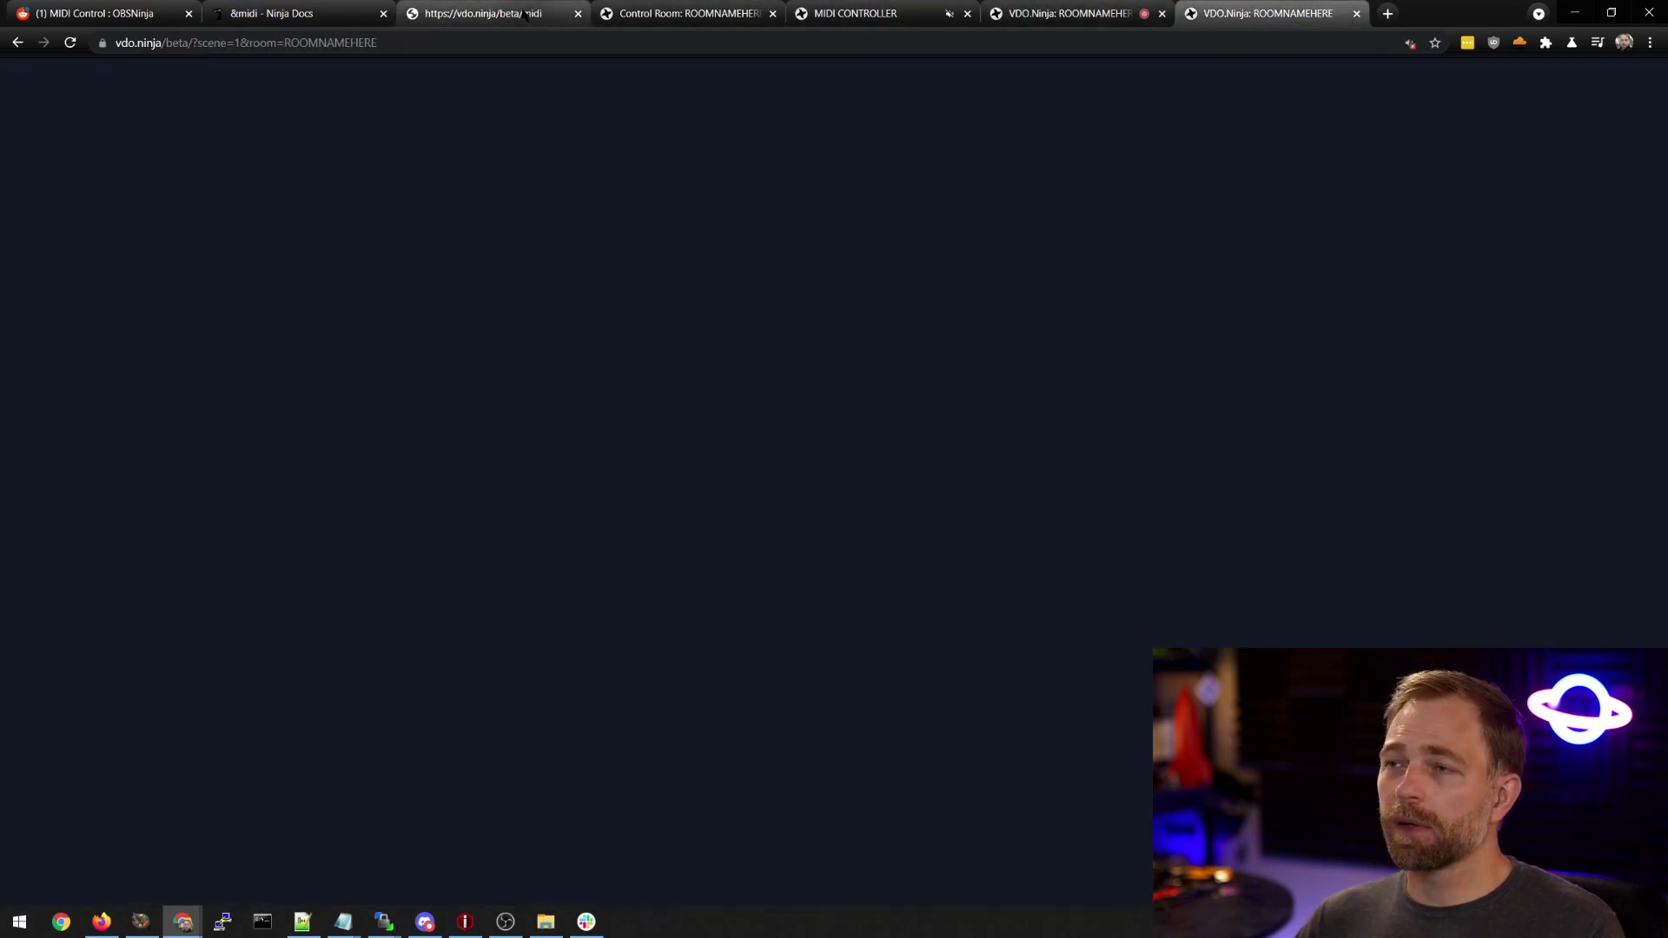
Verify the removal in the control room, scene output, and the guest's disabled-vision notice.
left_click(709, 13)
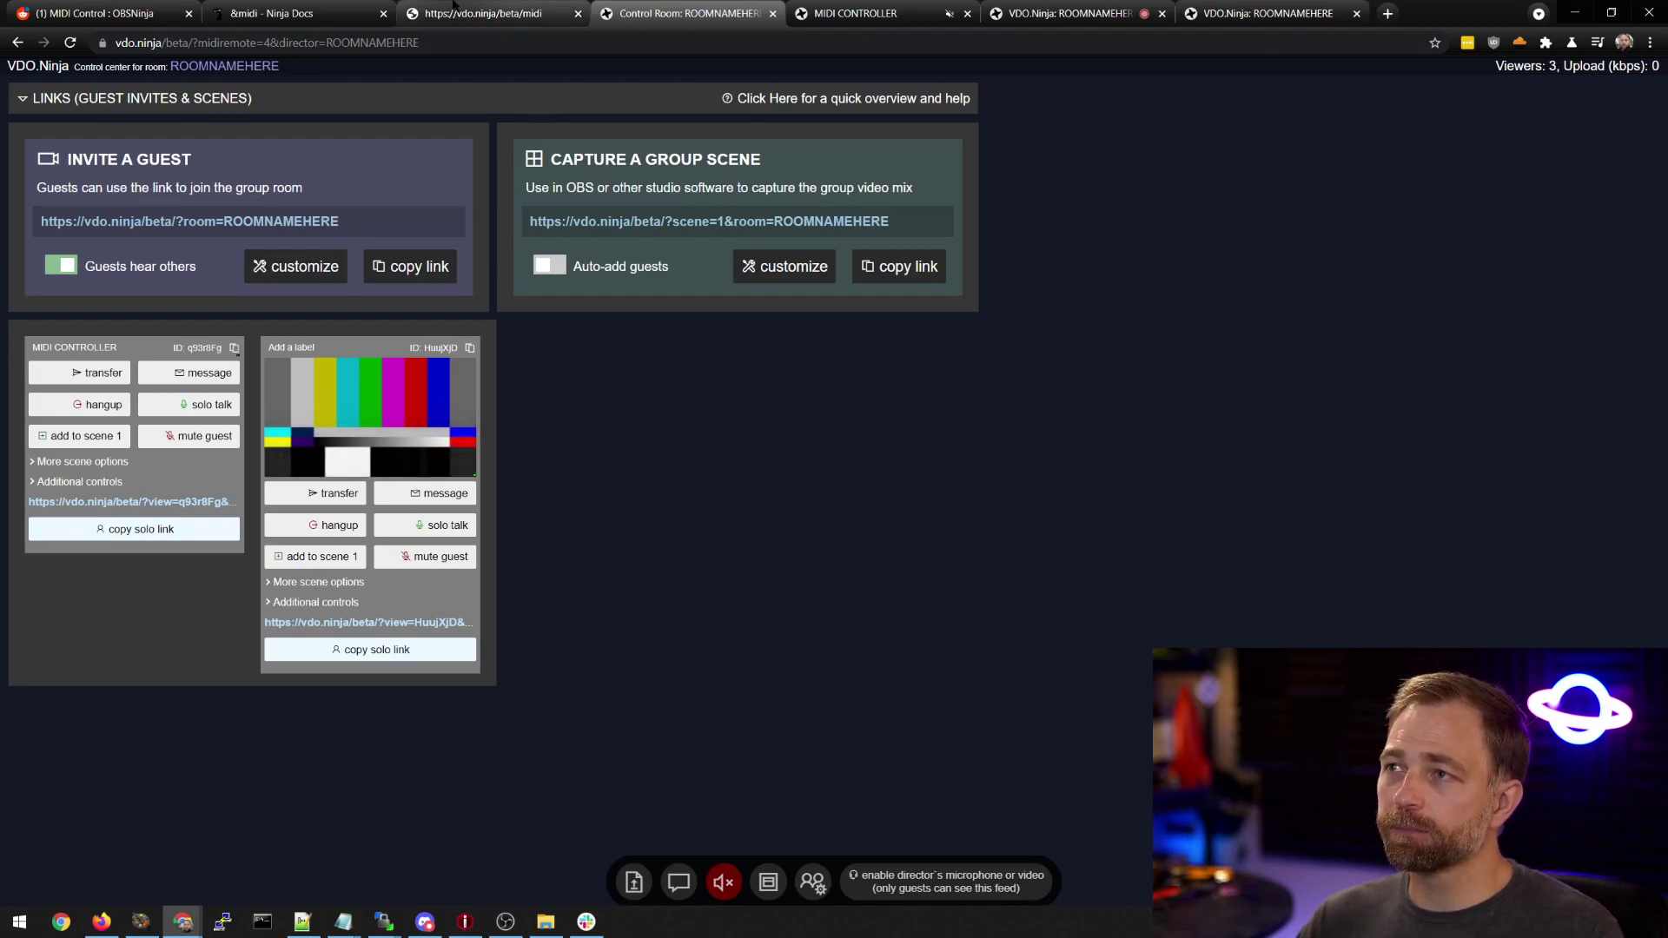
left_click(483, 13)
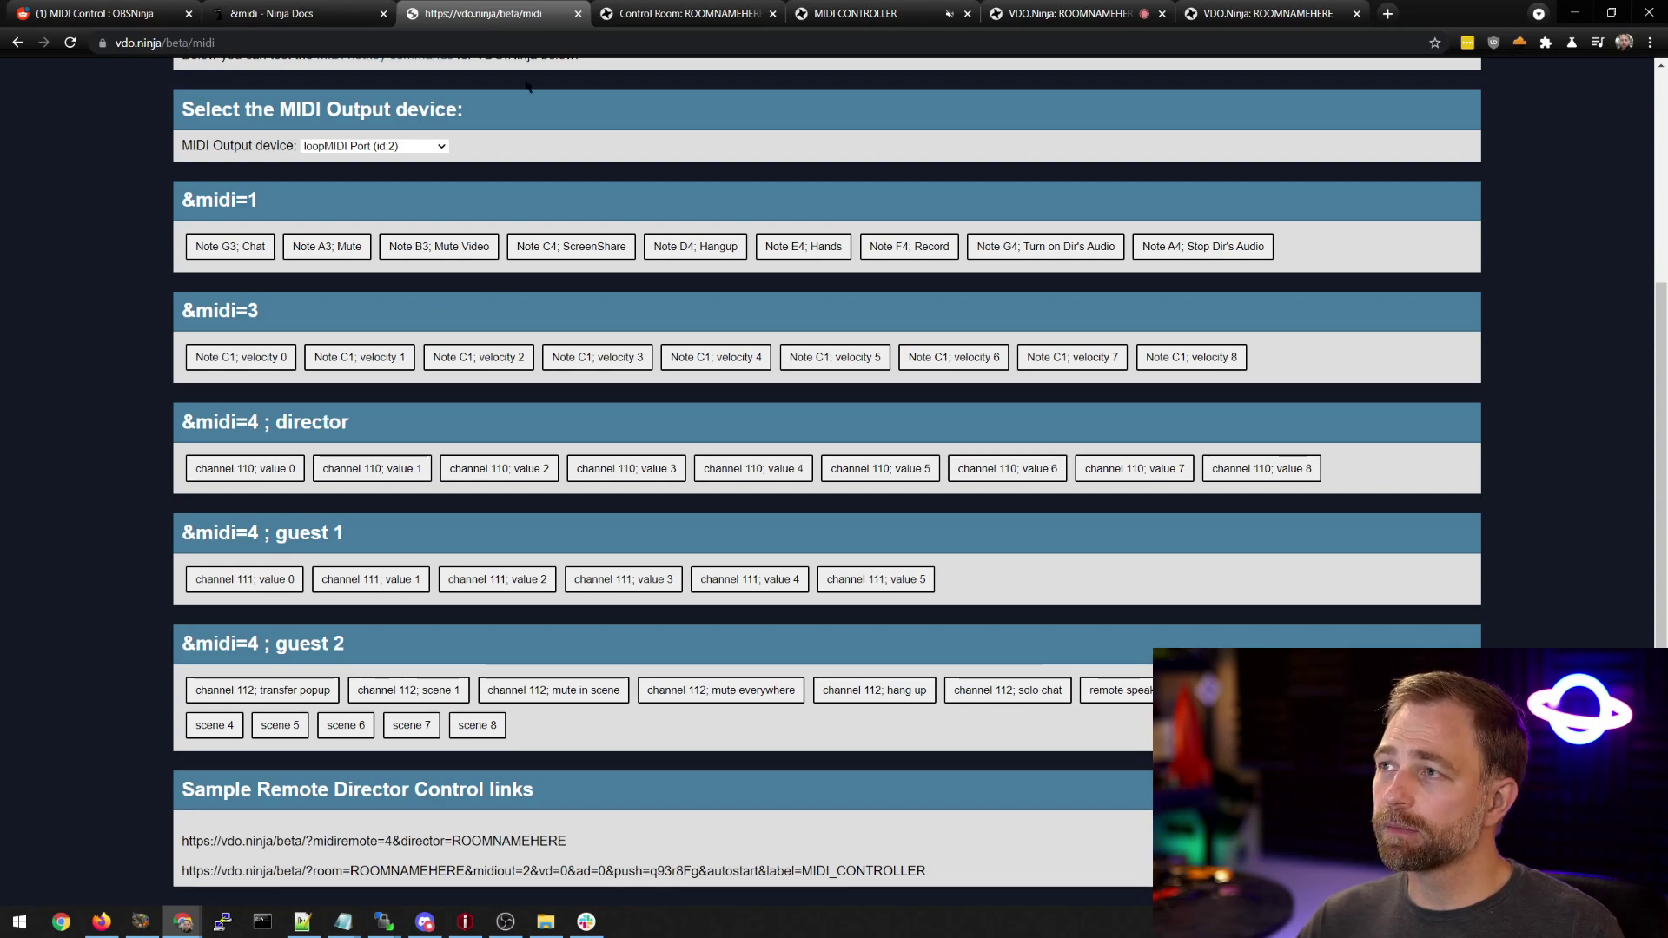
left_click(686, 13)
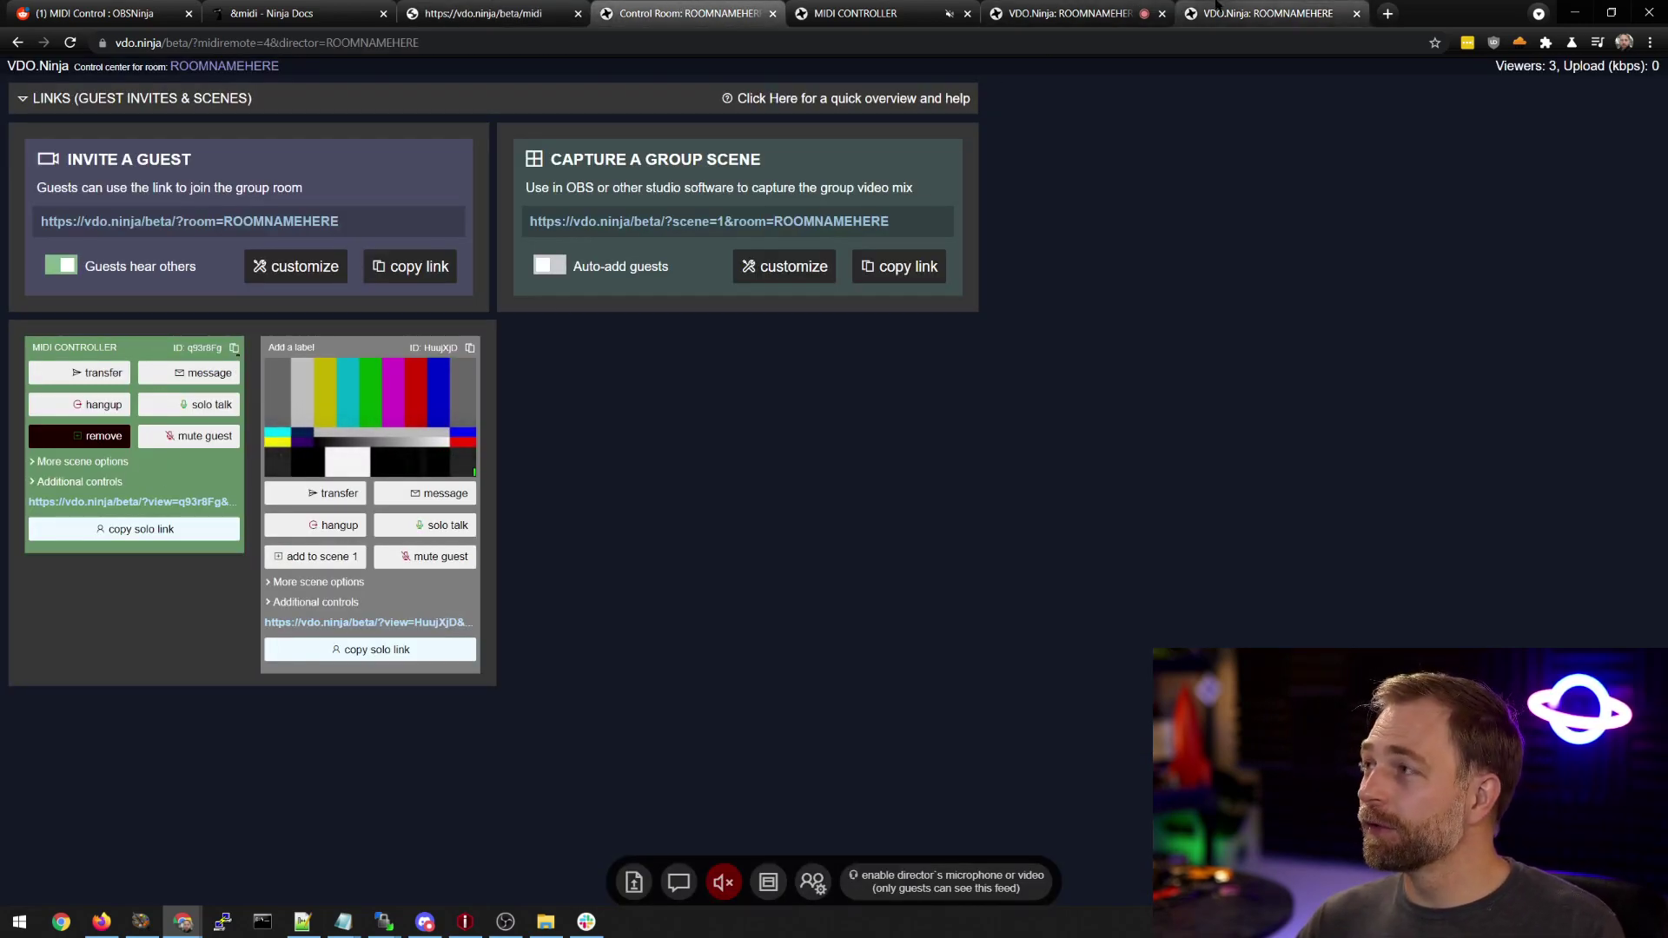
left_click(1268, 13)
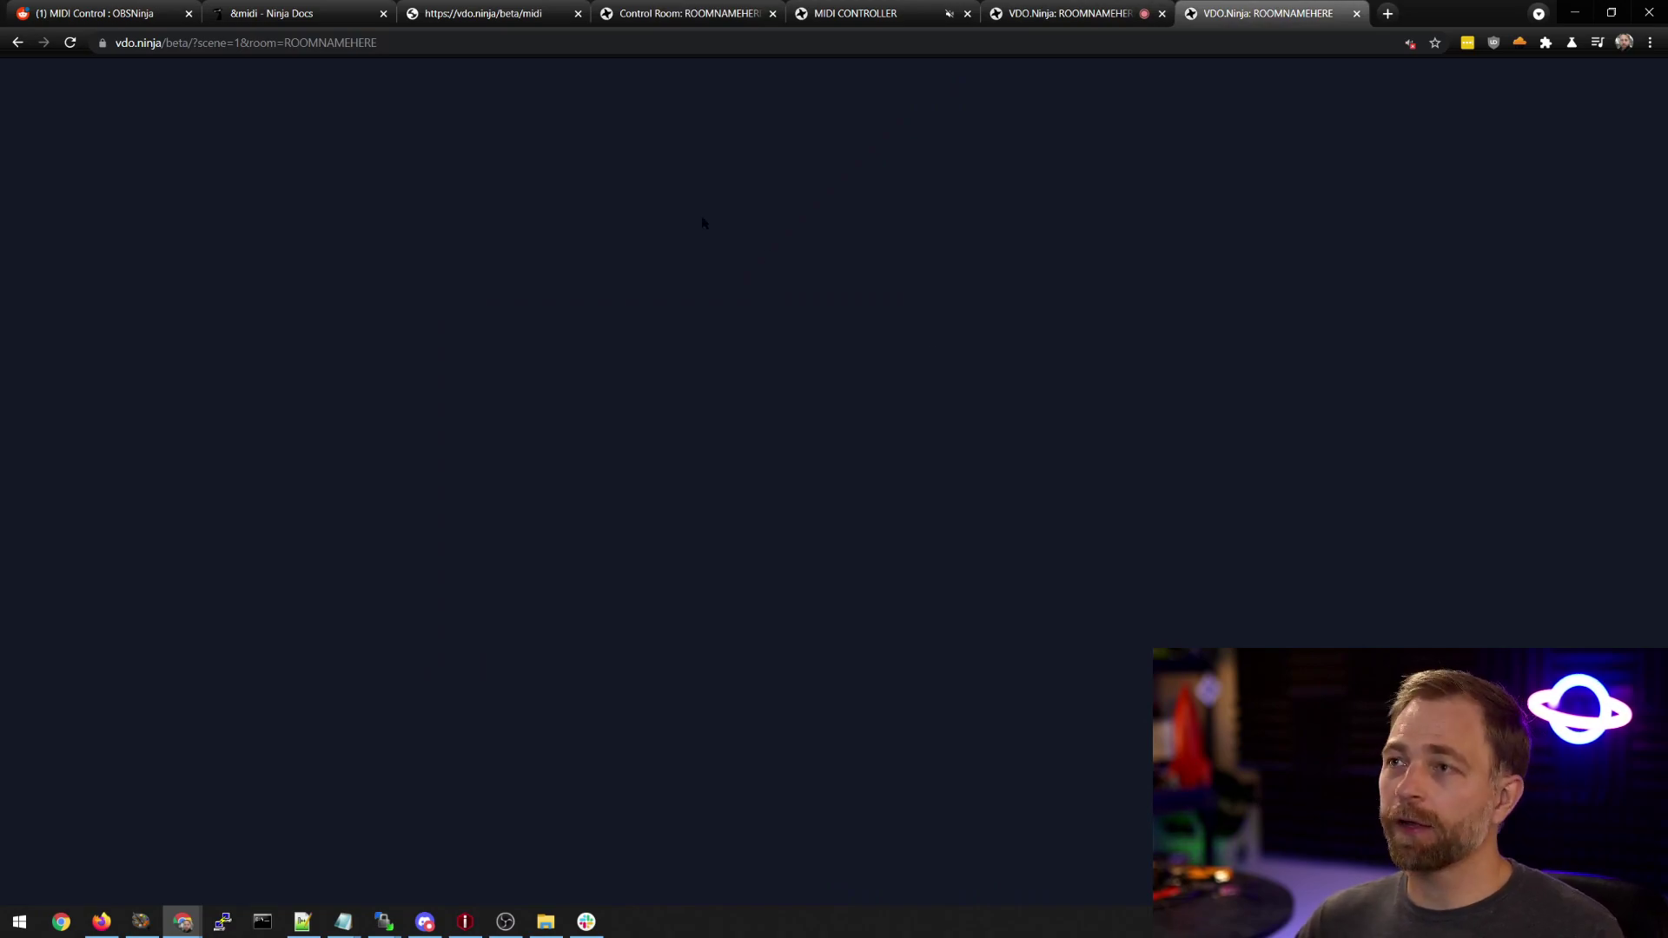
left_click(483, 13)
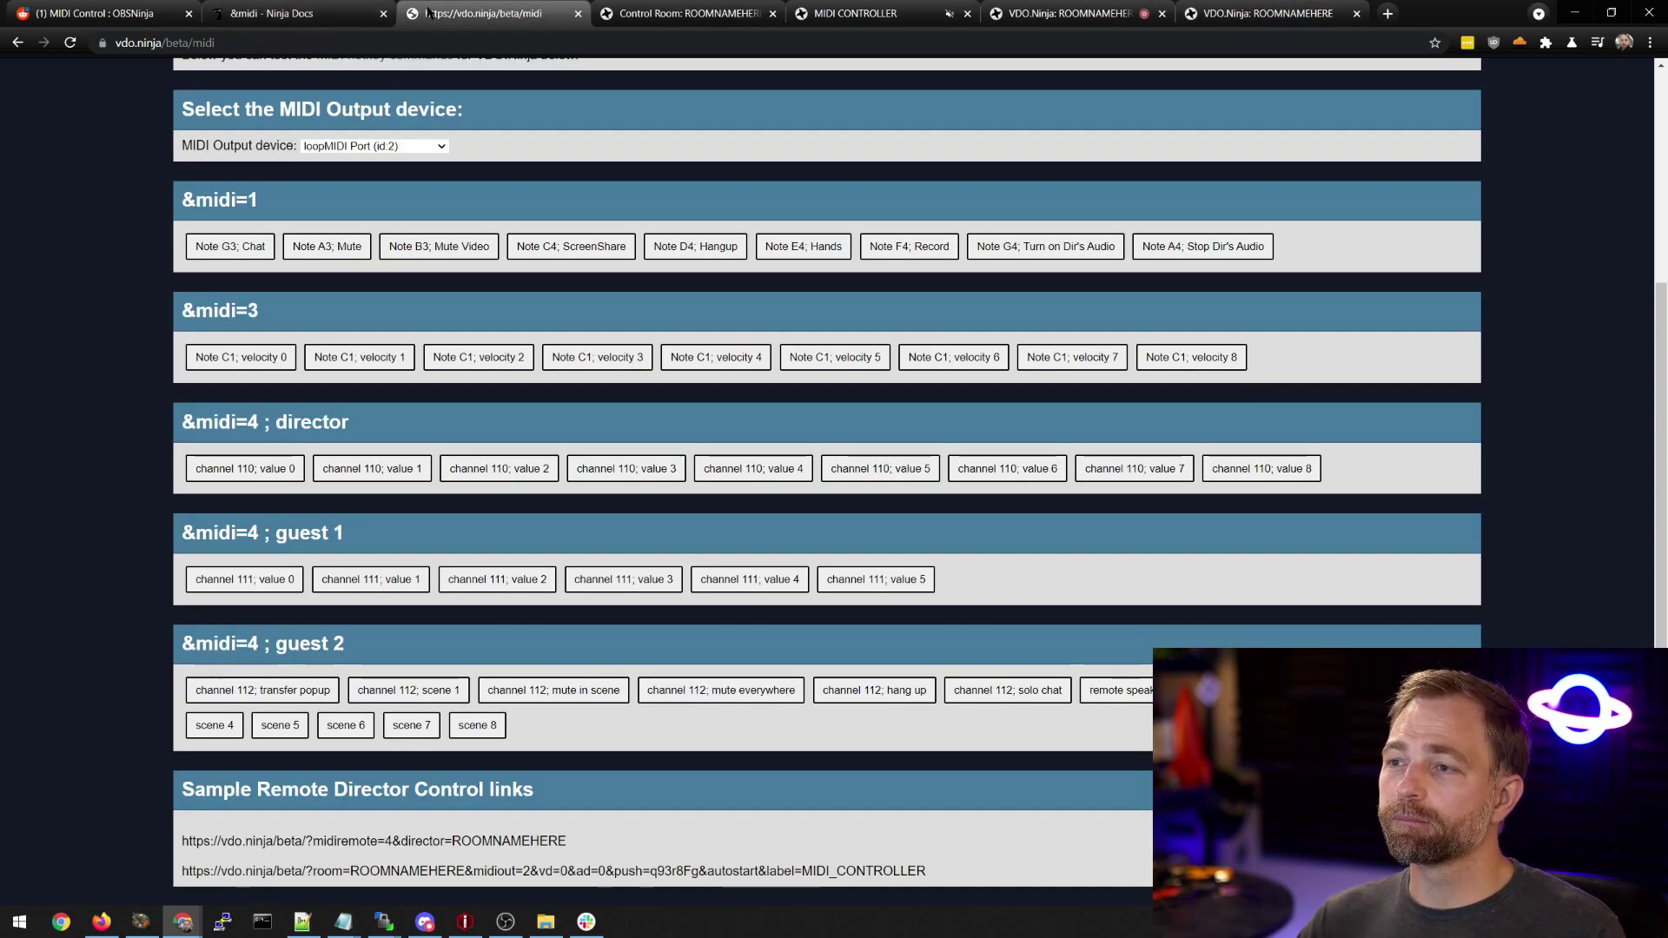
left_click(686, 13)
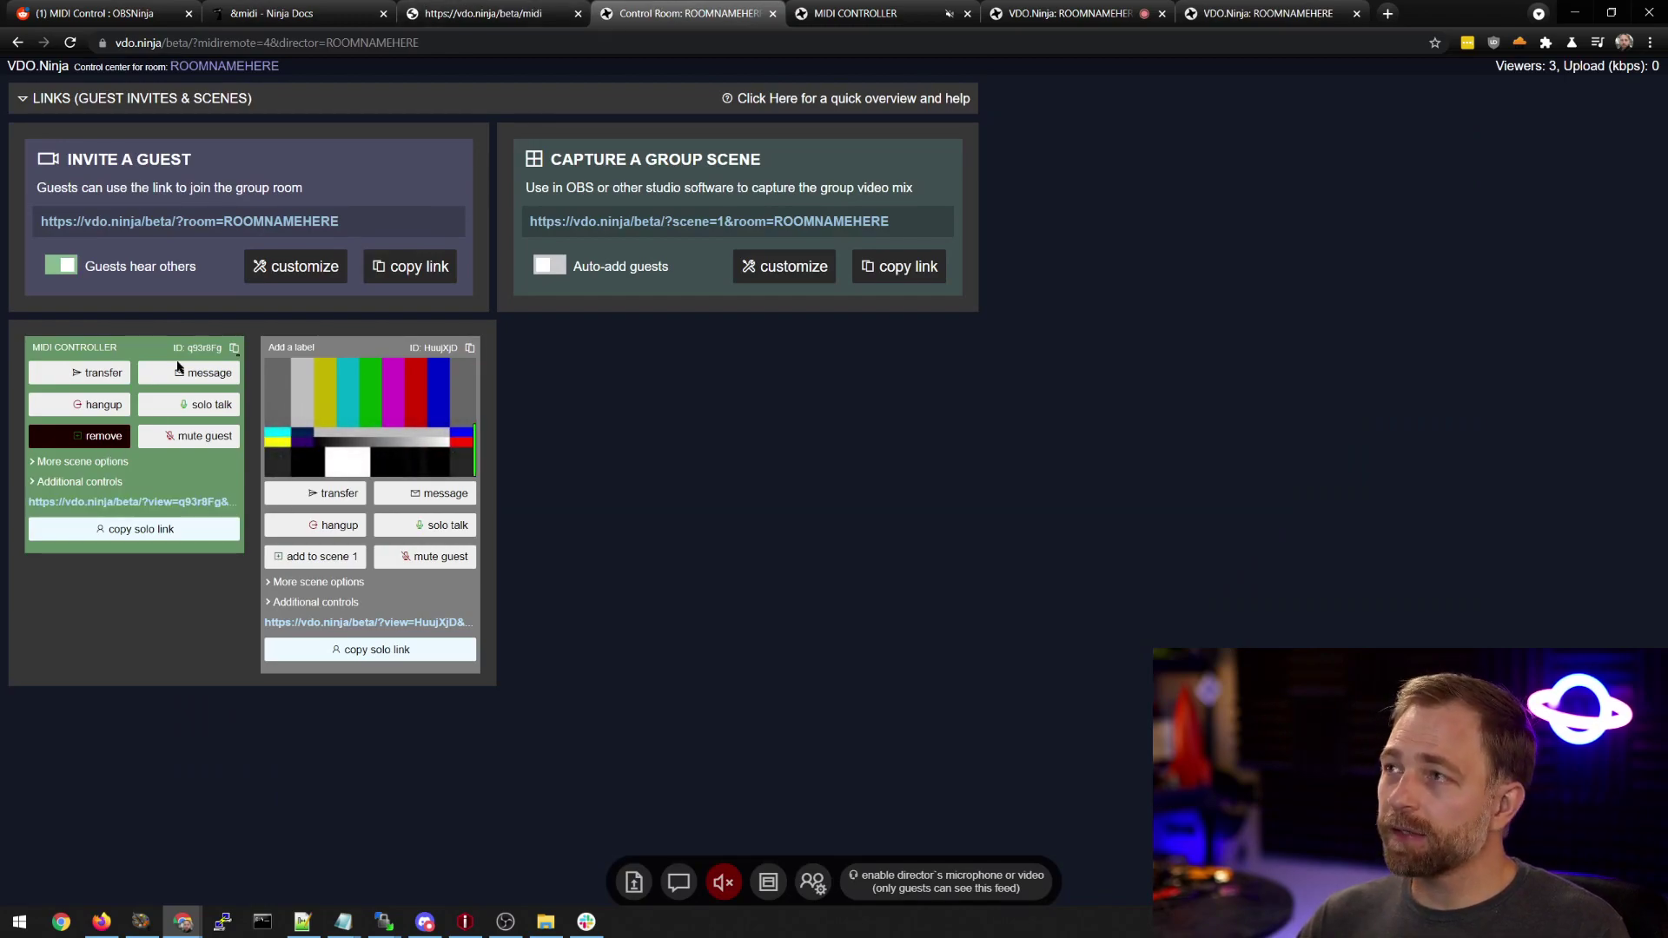
left_click(482, 13)
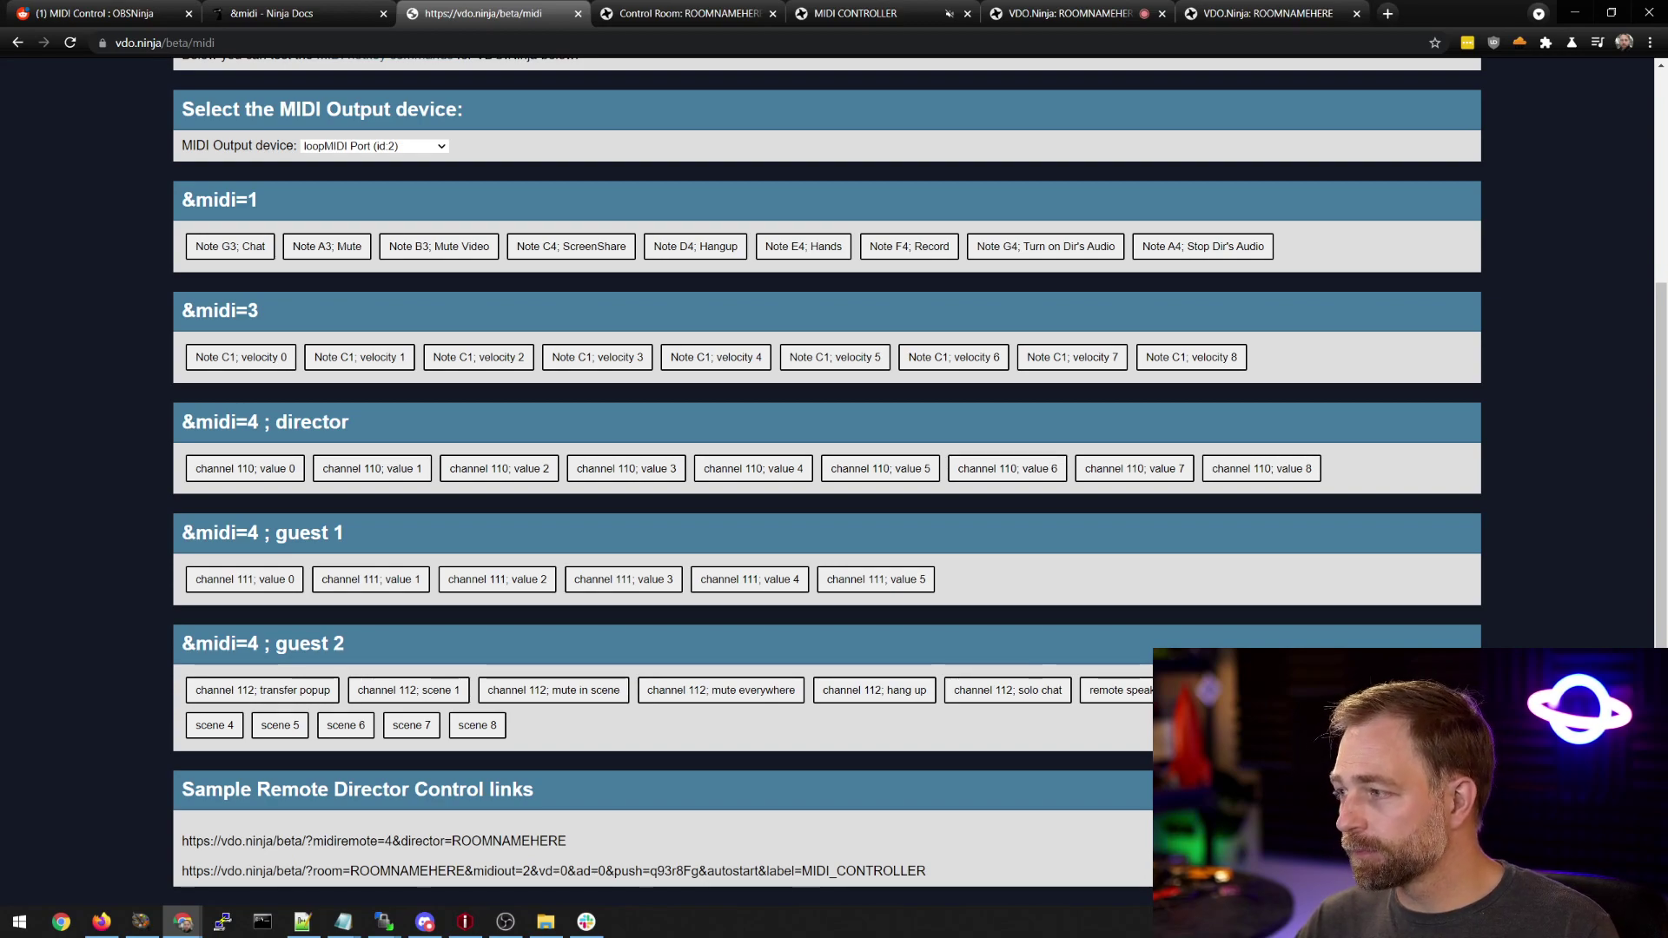
left_click(1077, 7)
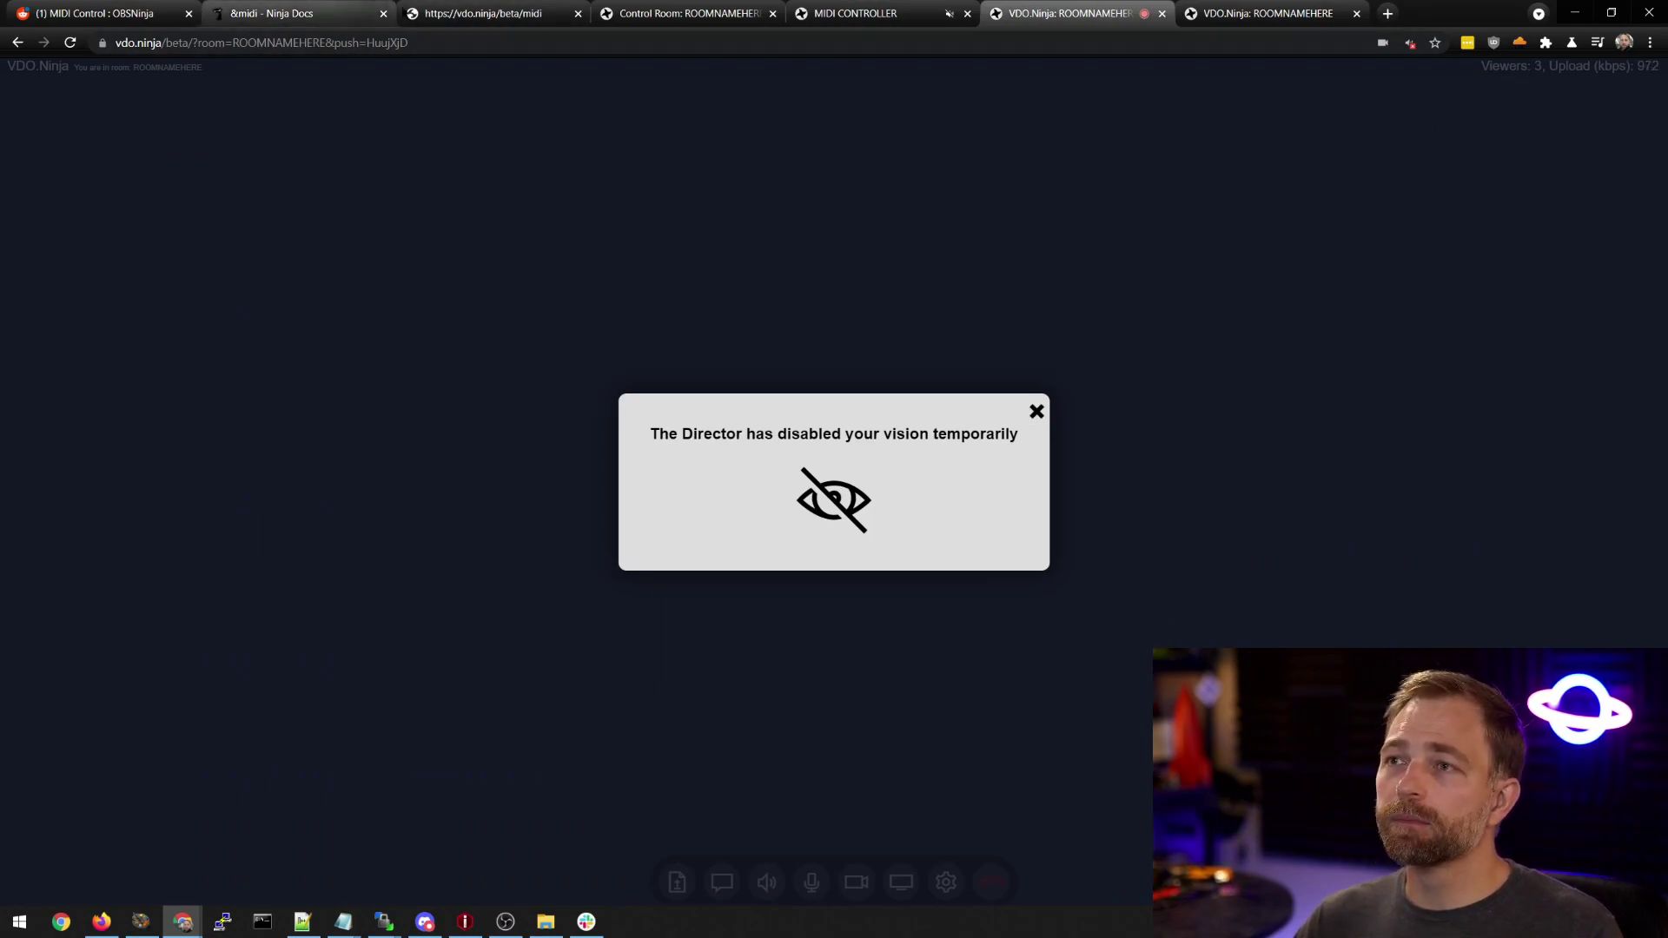
Check the guest's colour bars, then return to the vdo.ninja/beta/midi test page on loopMIDI Port.
left_click(469, 13)
left_click(1068, 13)
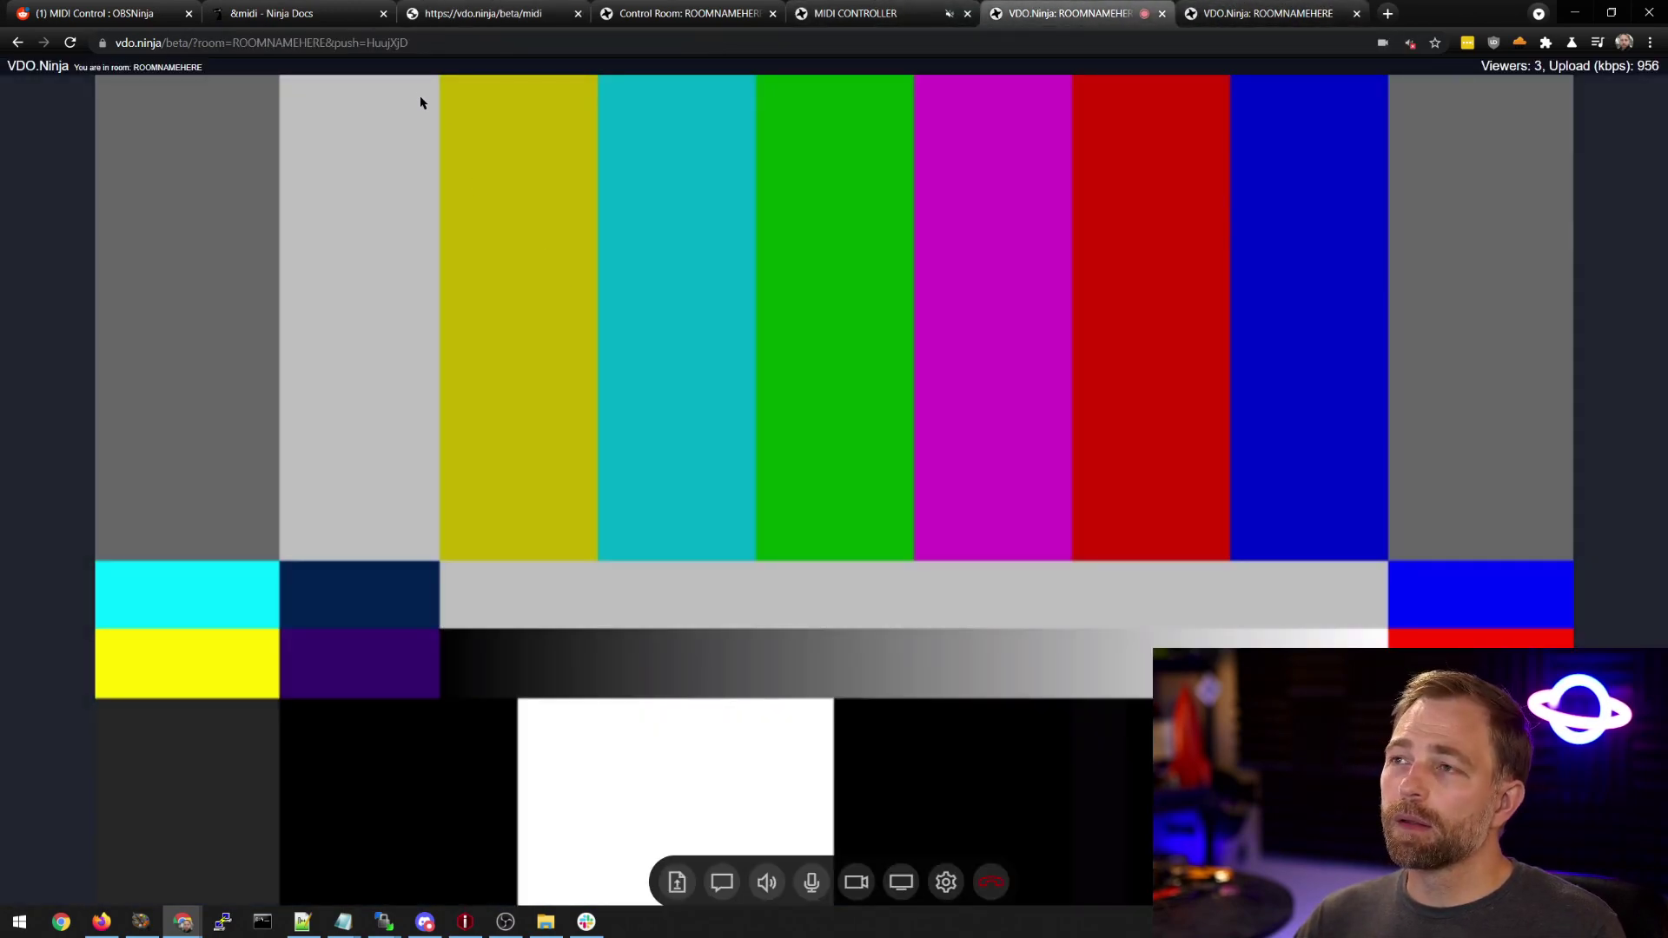
left_click(417, 12)
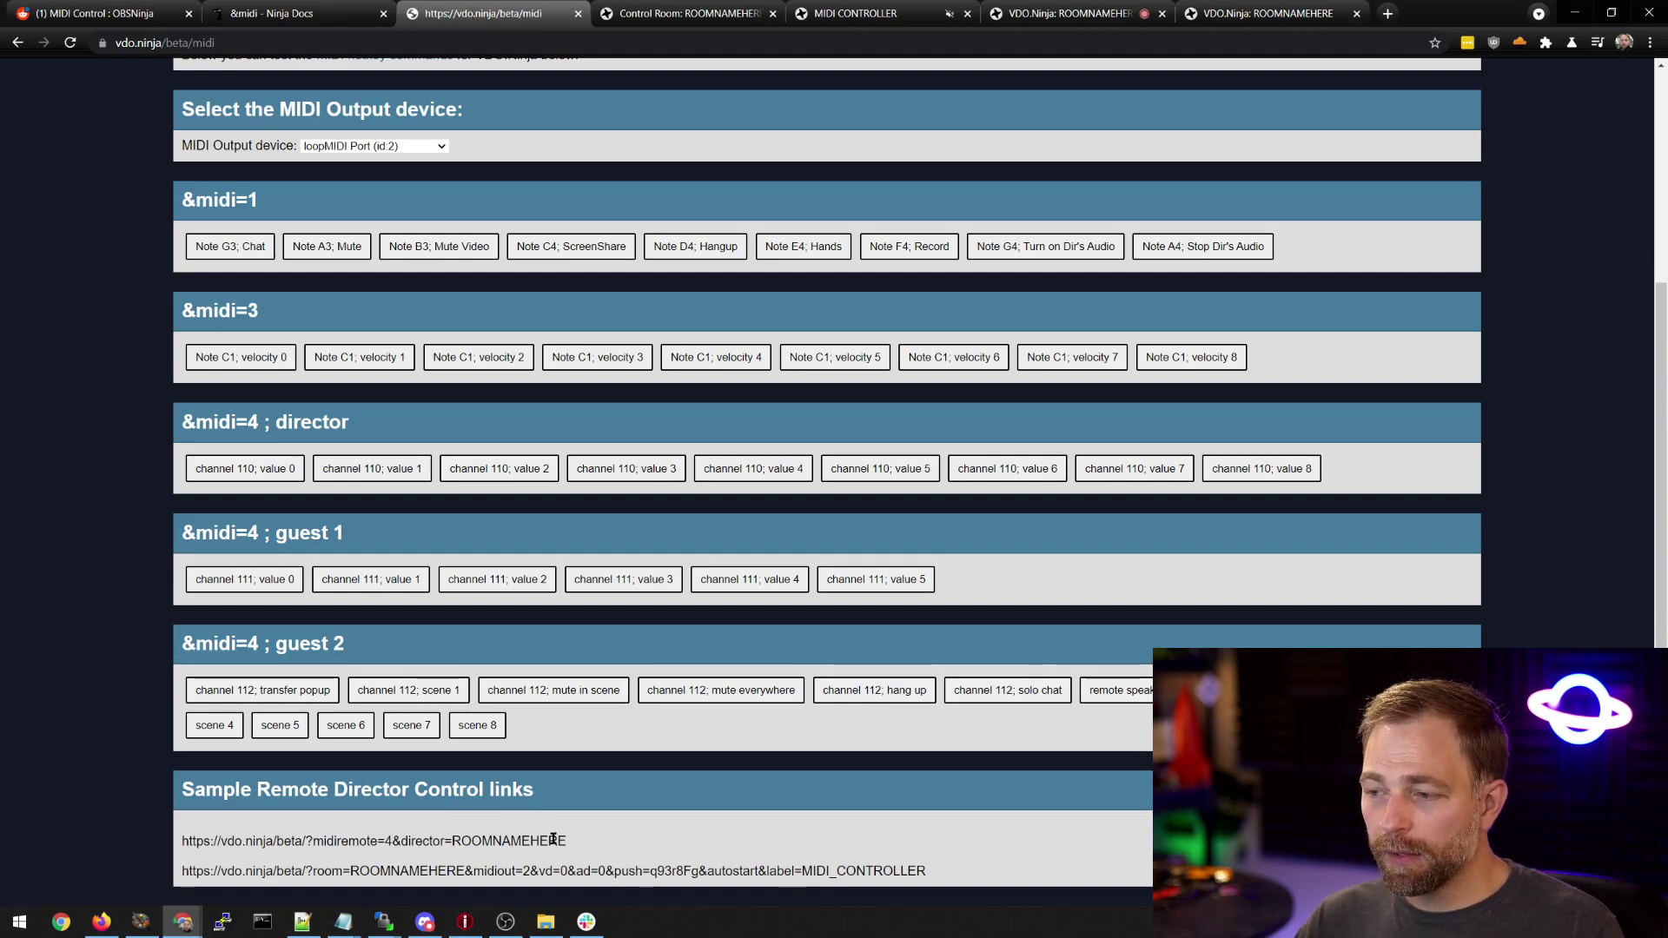
scroll(556, 839, "up", 3)
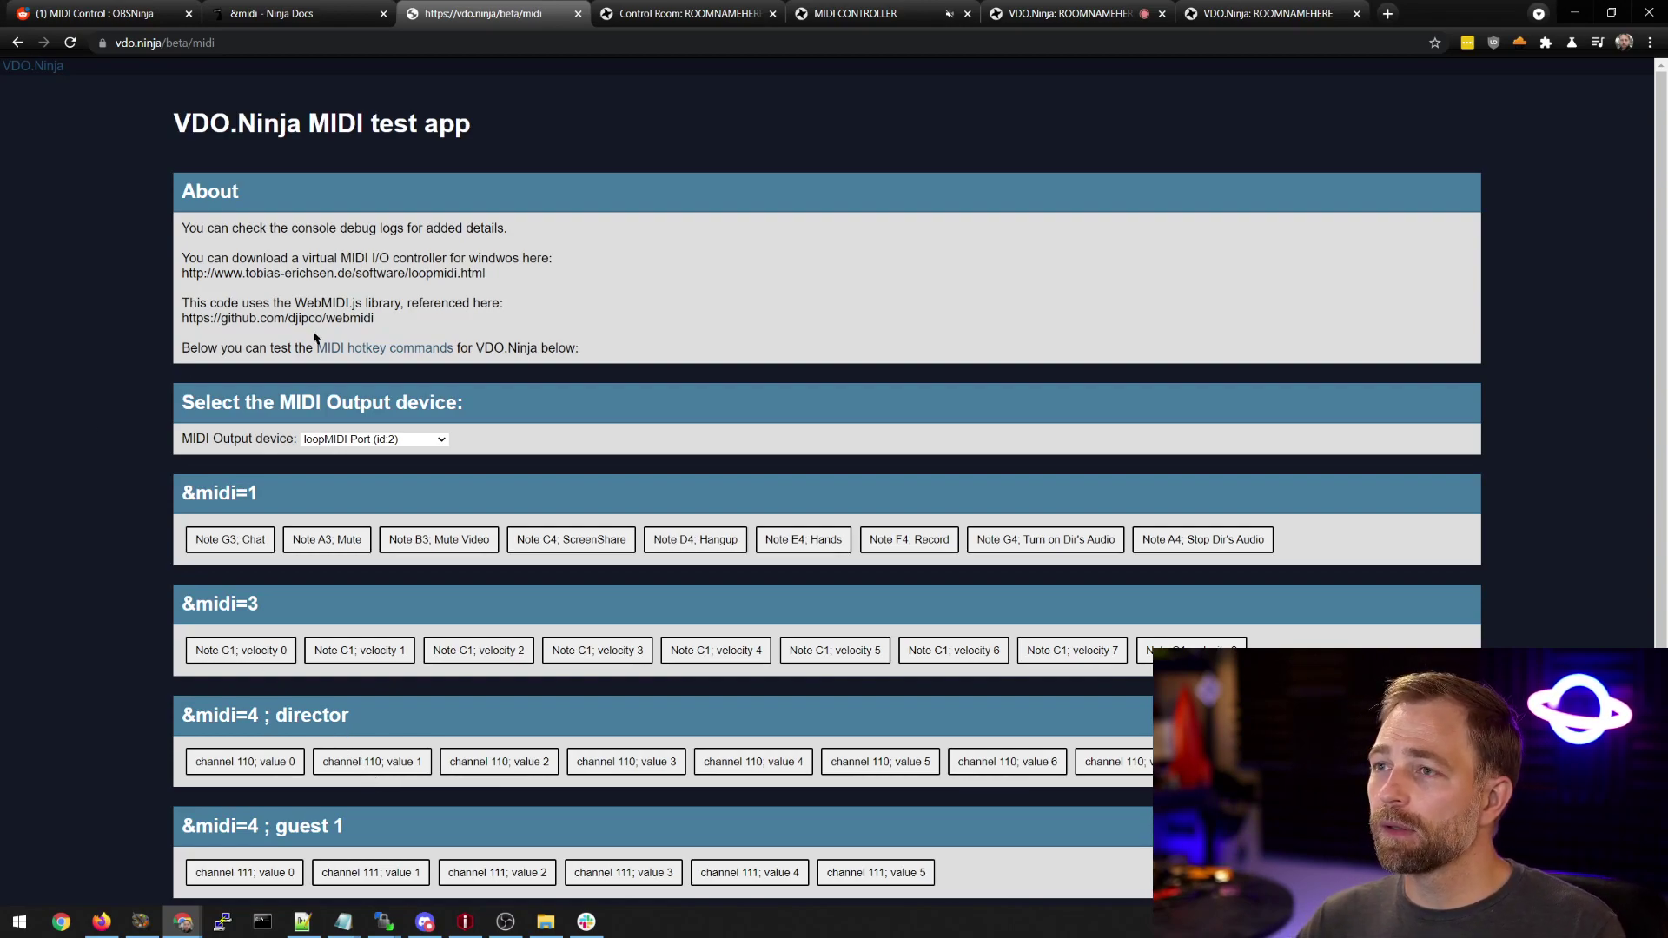
scroll(417, 434, "down", 3)
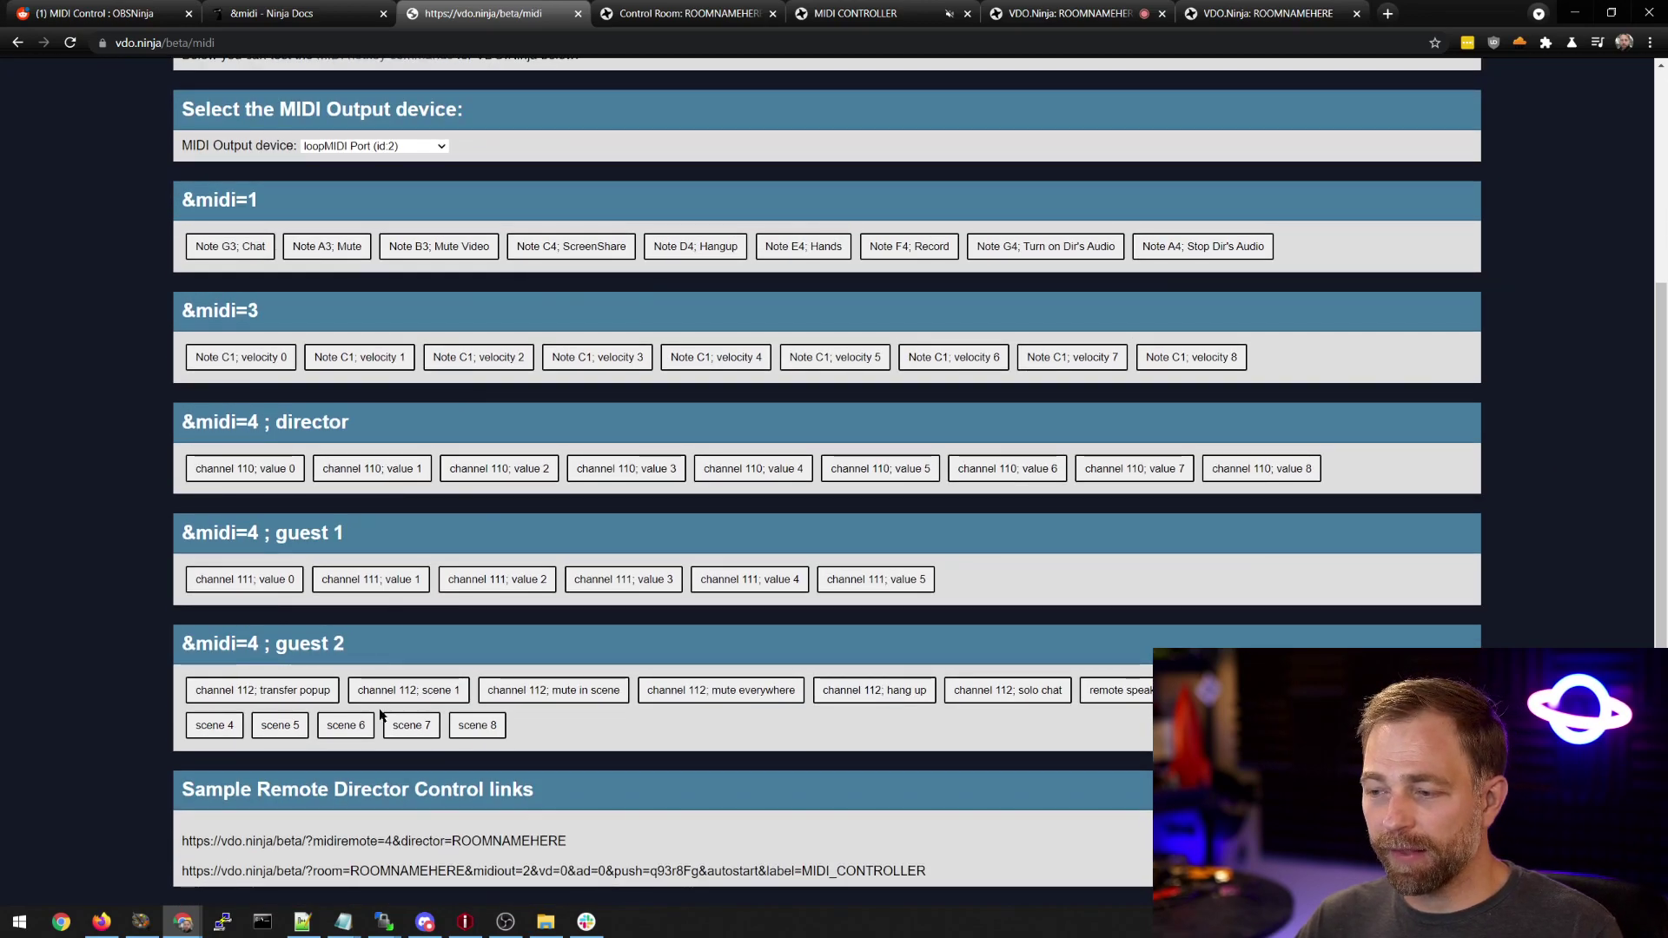
double_click(340, 840)
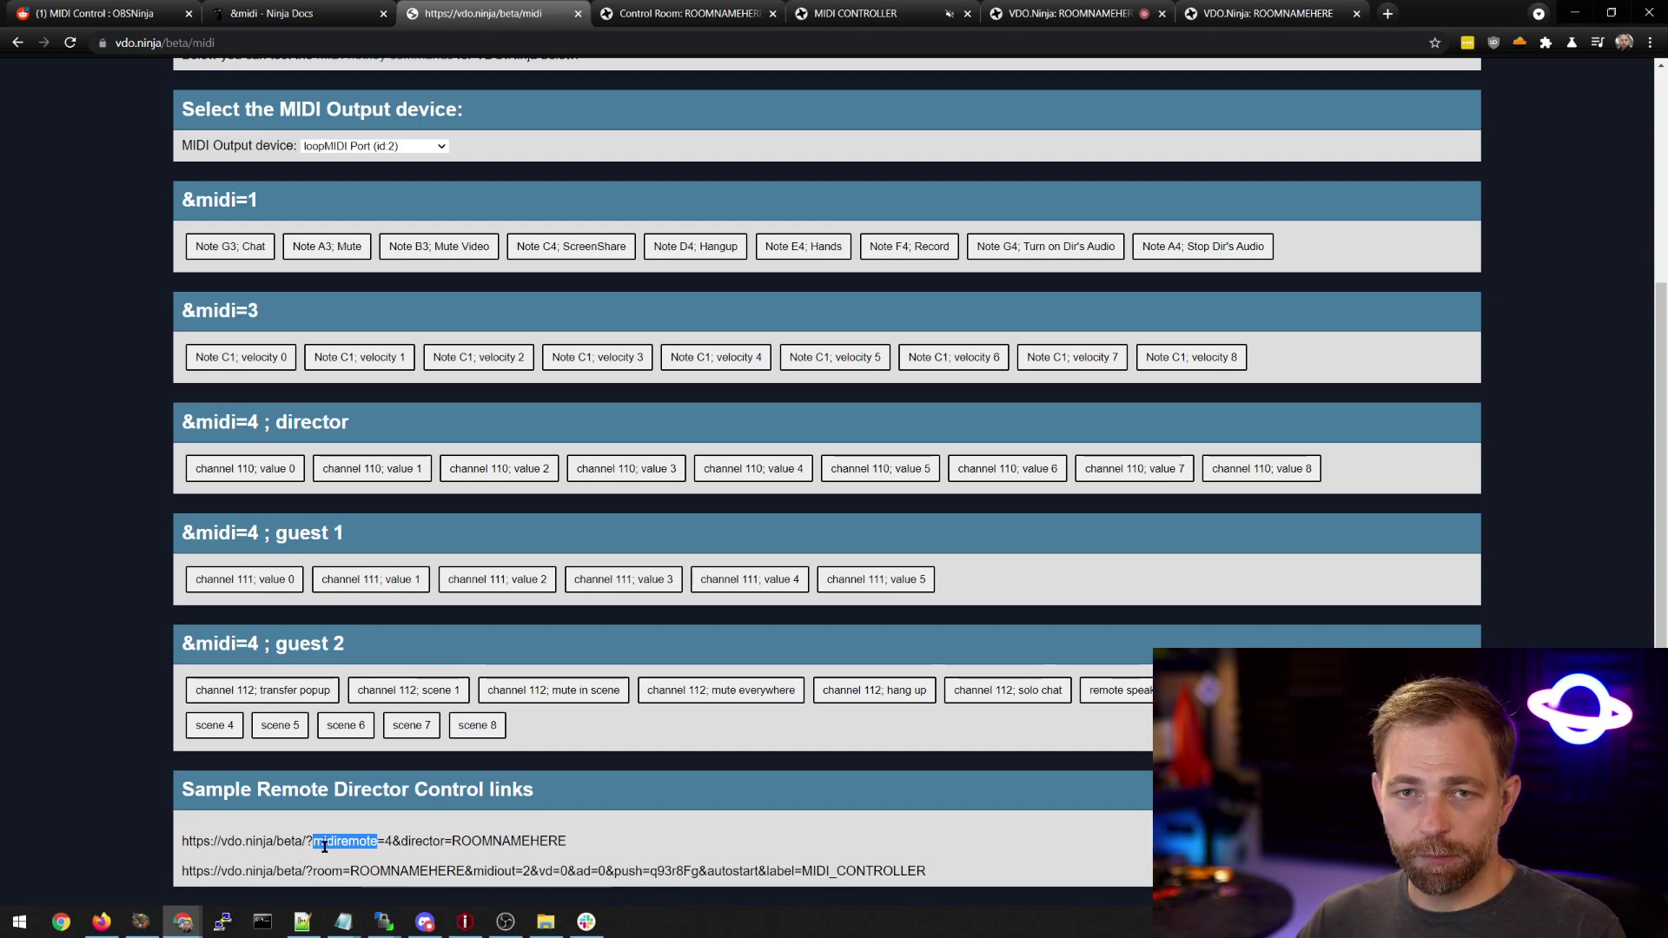
left_click(377, 828)
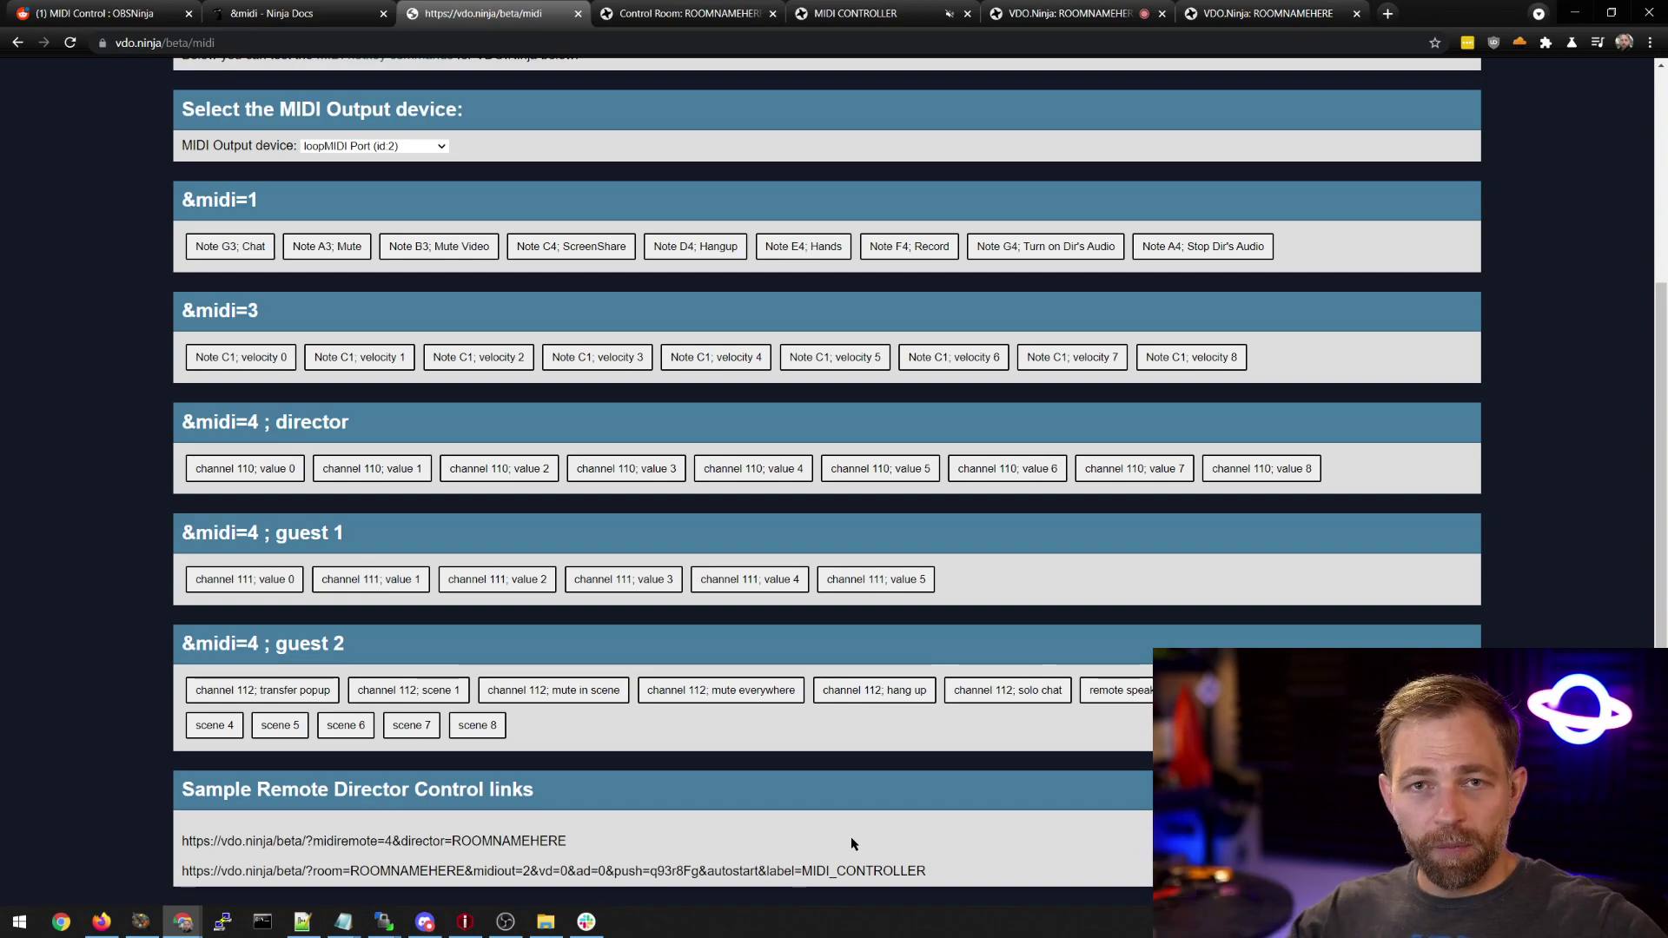
scroll(851, 839, "up", 4)
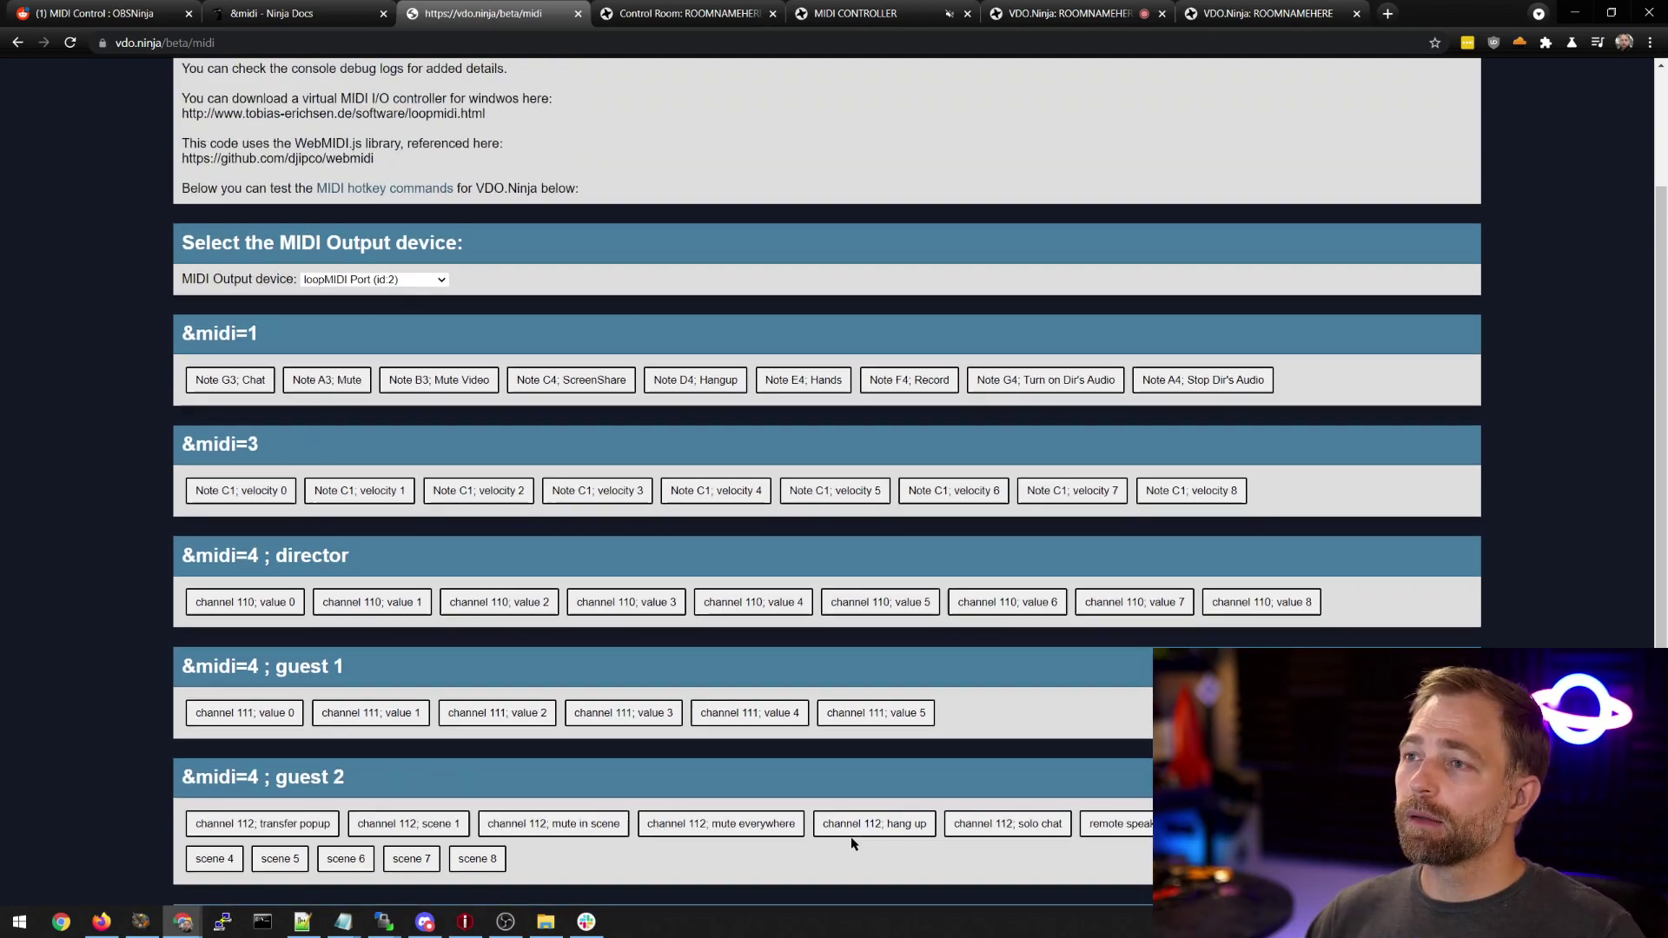